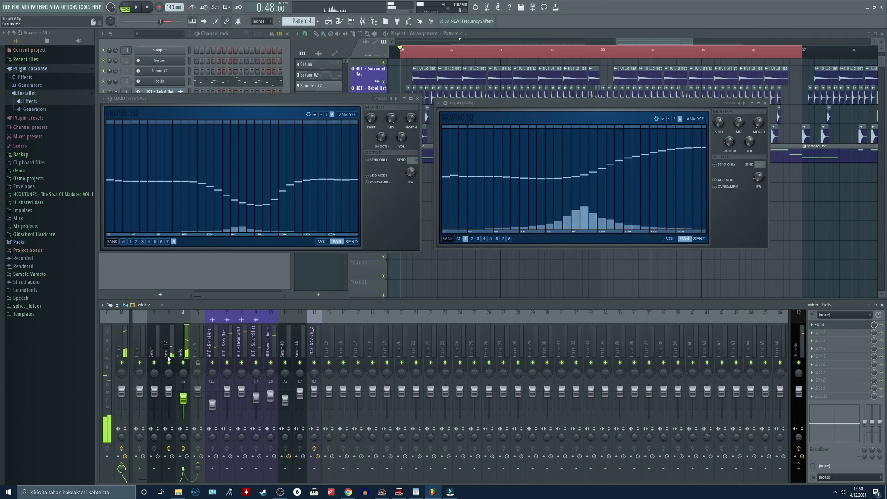
- Play the Serum #2 and bells tracks together, flatten the Serum #2 EQUO curve and cut a wide dip across its mid bands
click(170, 354)
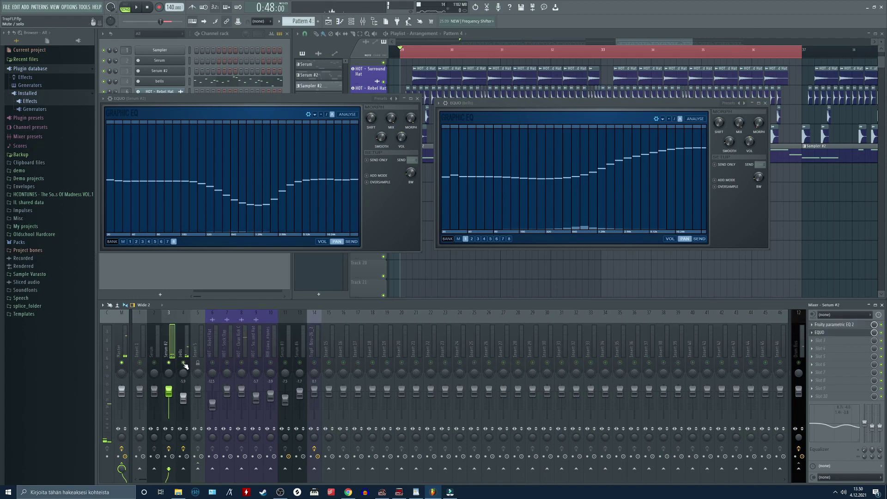
click(185, 355)
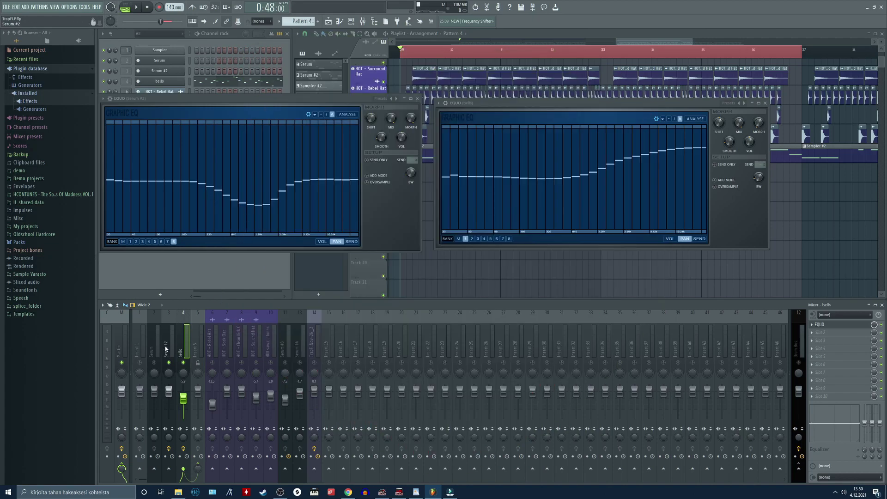
click(165, 349)
key(space)
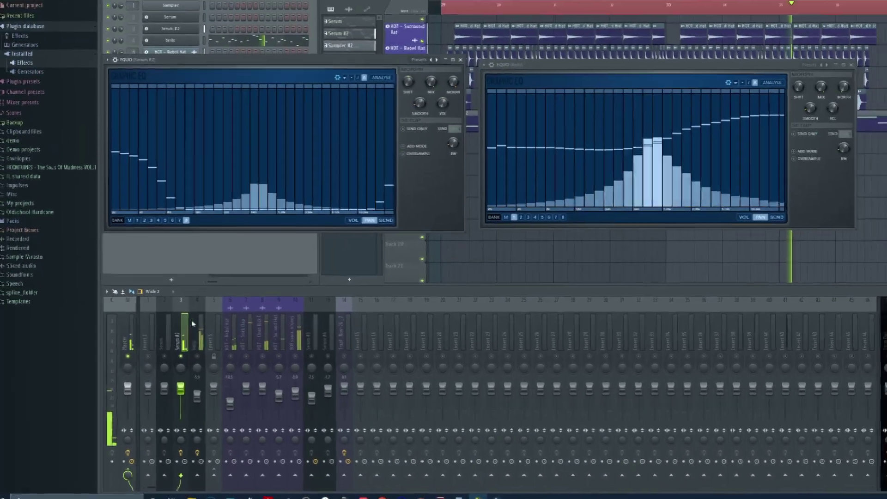
drag(114, 154, 269, 162)
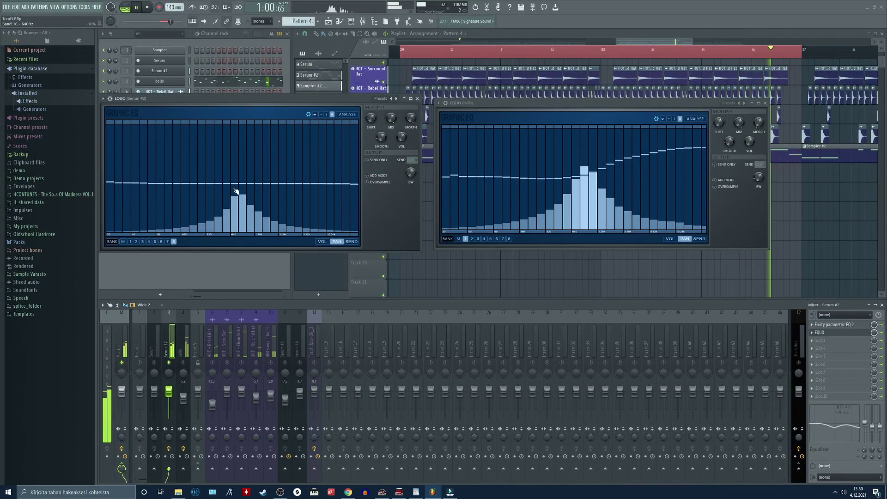
mouse_move(237, 188)
mouse_down()
mouse_move(241, 208)
mouse_move(203, 208)
mouse_move(194, 190)
mouse_move(165, 183)
mouse_move(207, 190)
mouse_move(240, 211)
mouse_move(192, 205)
mouse_move(248, 218)
mouse_up()
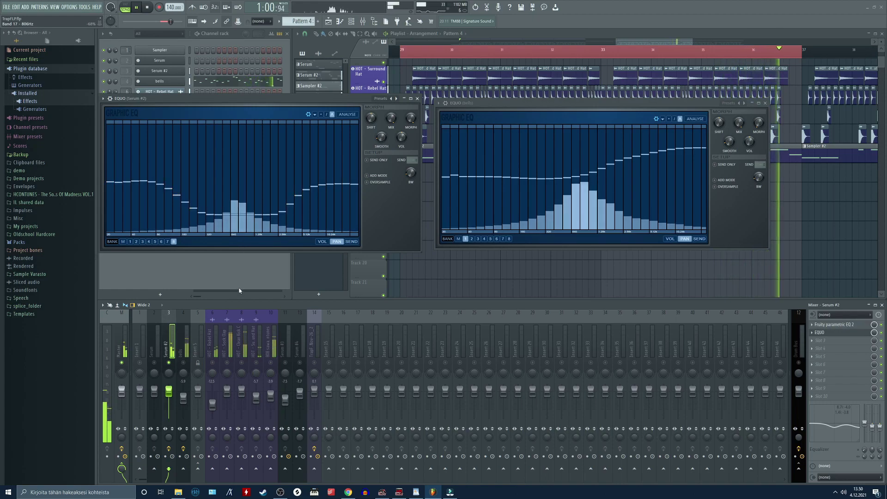
- Audition the bells track against Serum #2 and readjust the lower bands of the Serum #2 EQUO curve
click(185, 352)
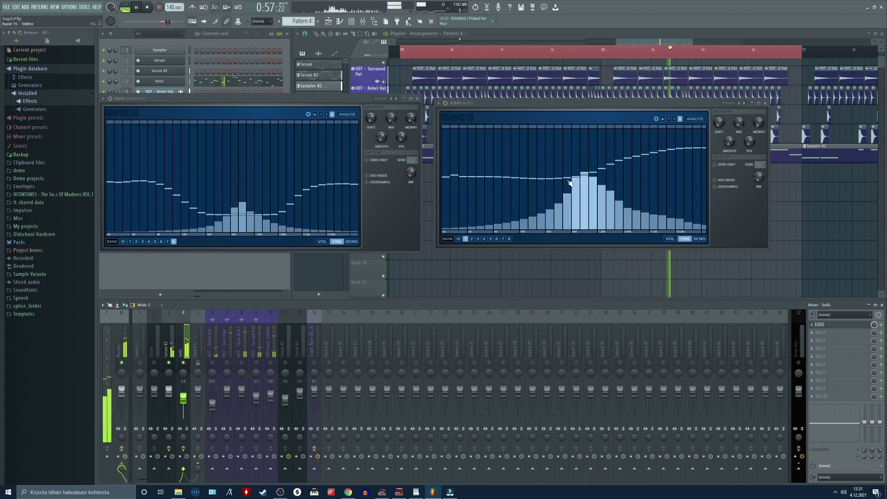
key(space)
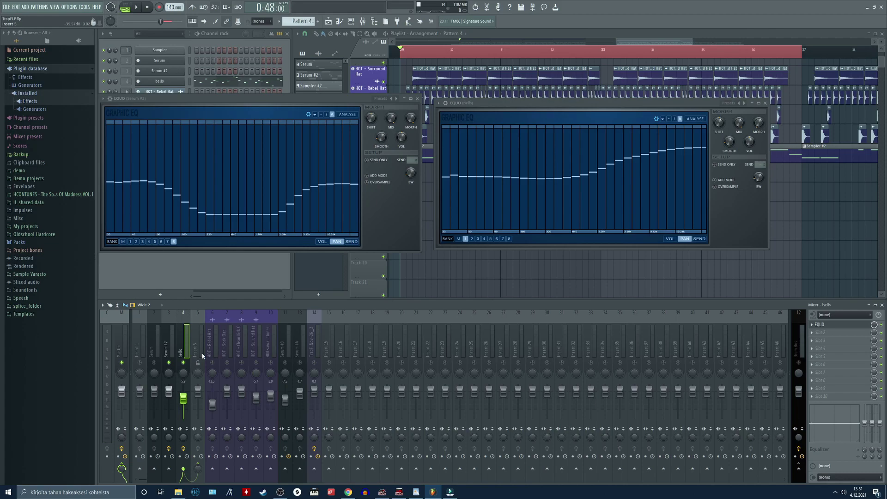
key(space)
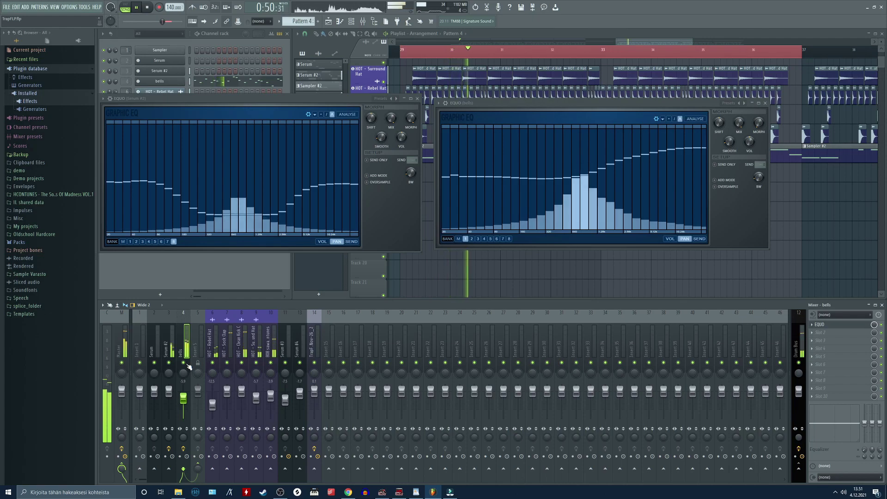
click(211, 206)
drag(209, 204, 124, 182)
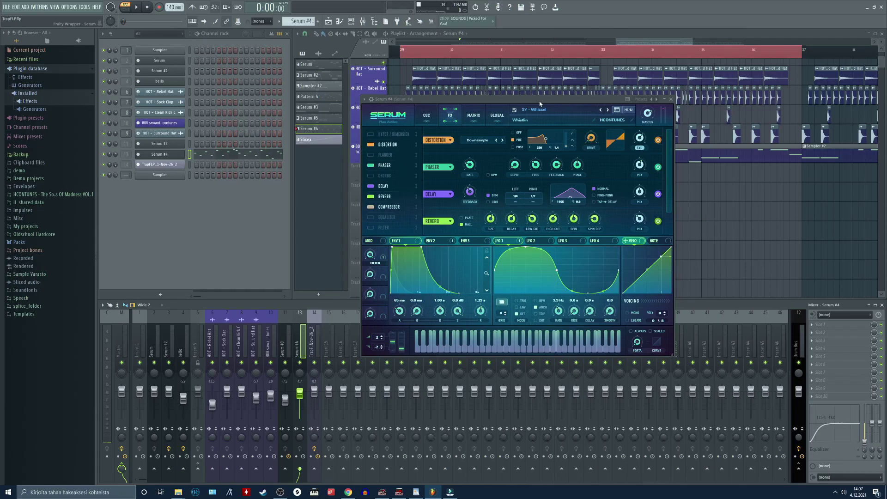
- Audition the Serum #4 pattern without any mixer effects
drag(541, 121, 516, 116)
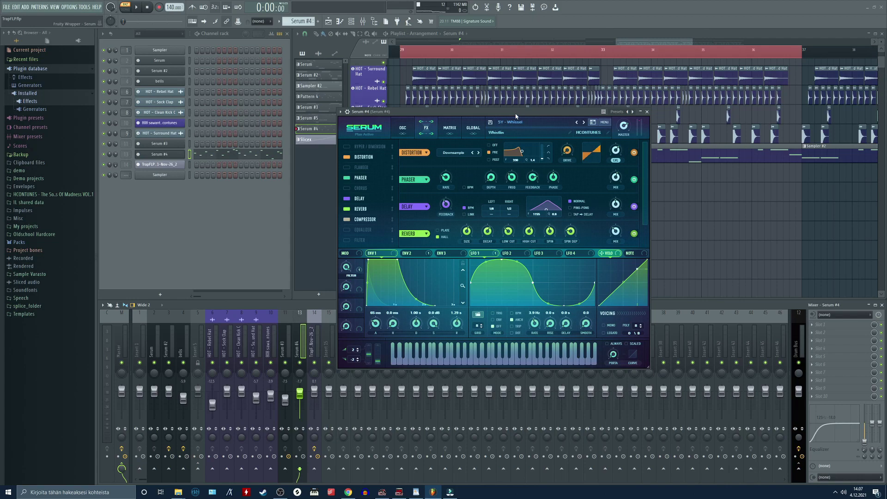
key(space)
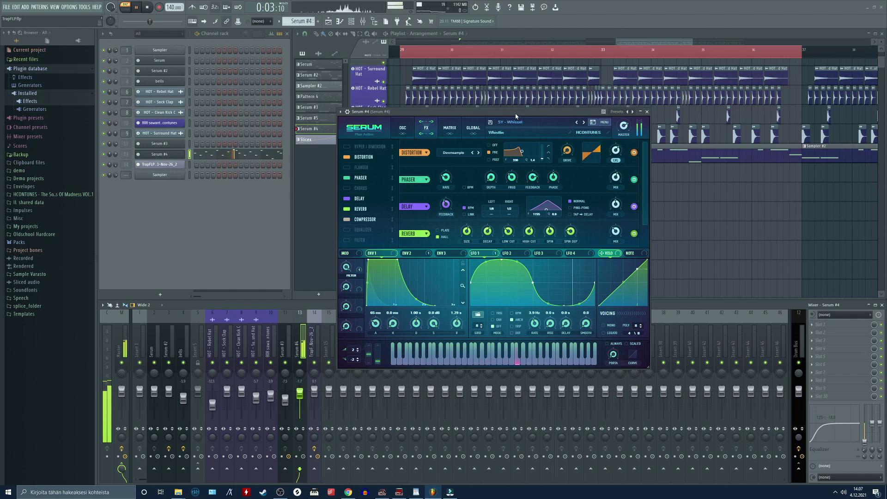
key(space)
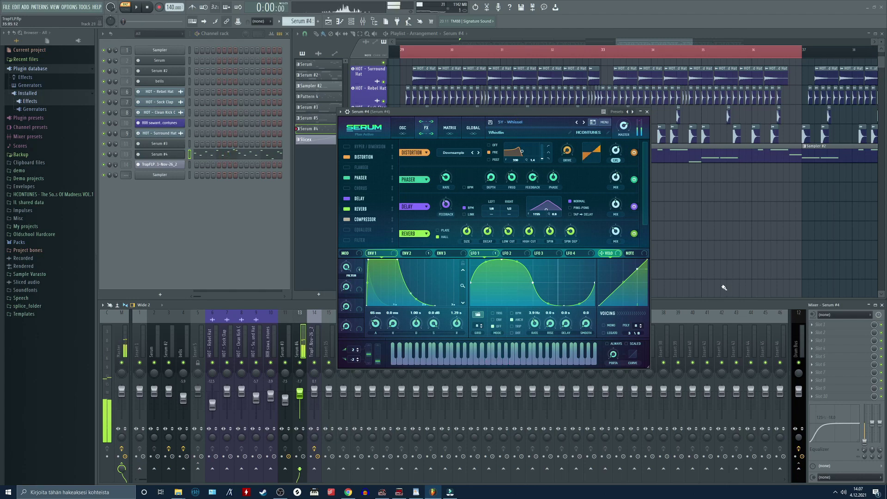
- Add Fruity Delay 3 to the first effect slot of the Serum #4 mixer track and place its window over the playlist
click(815, 327)
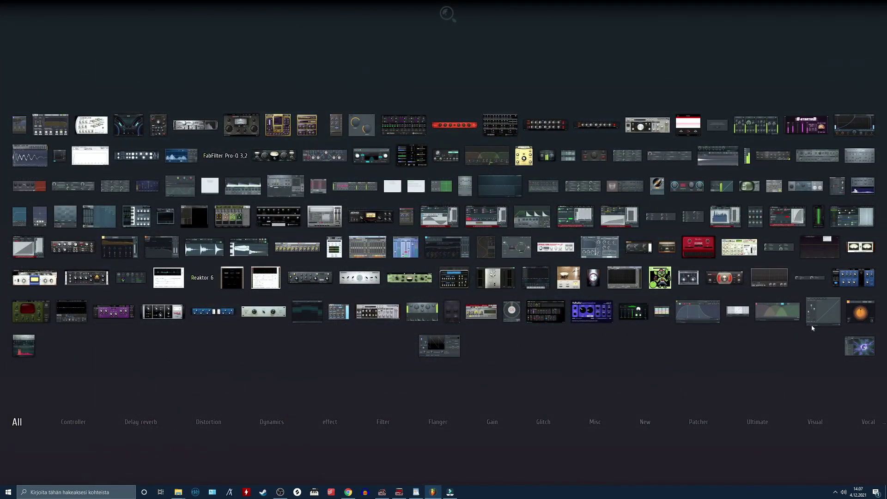
click(799, 156)
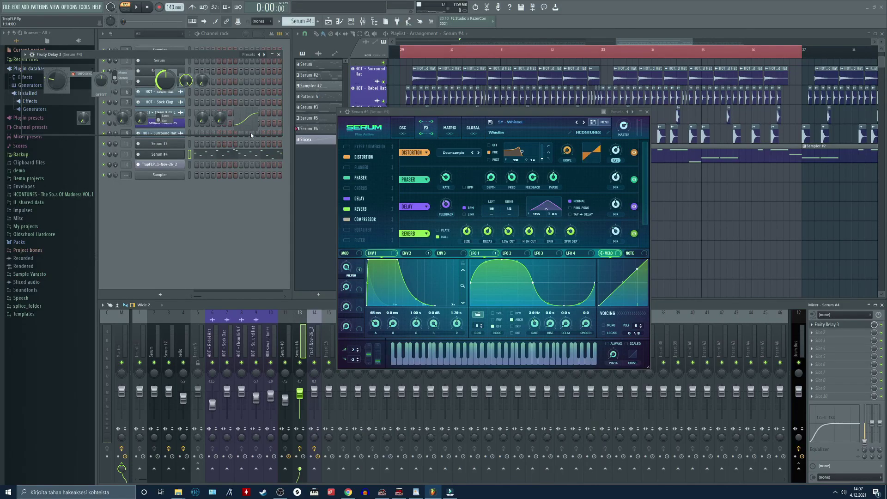
drag(126, 60, 460, 221)
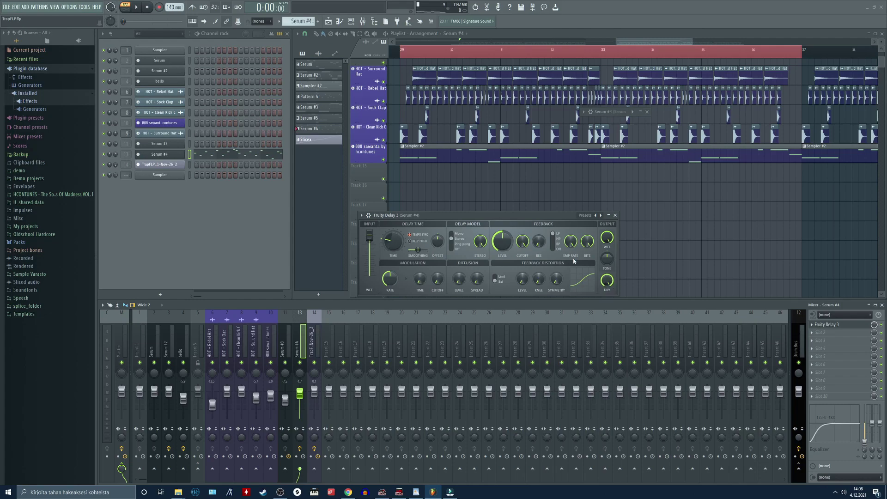
drag(513, 216, 499, 212)
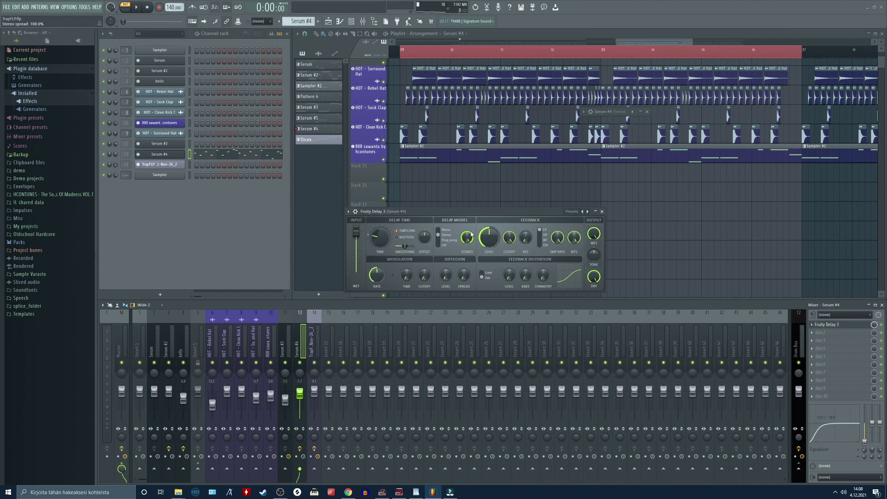
- While the pattern plays, turn the delay's time, feedback level and dry output down to their minimum
key(space)
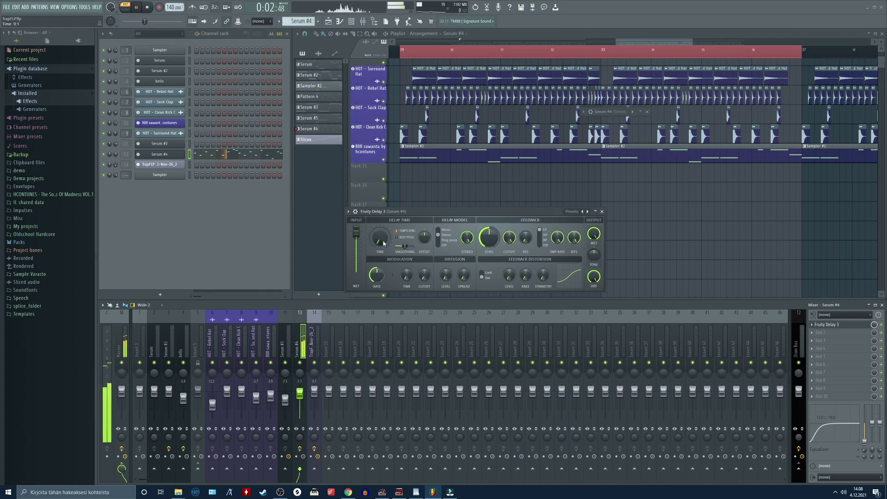
drag(495, 243, 495, 278)
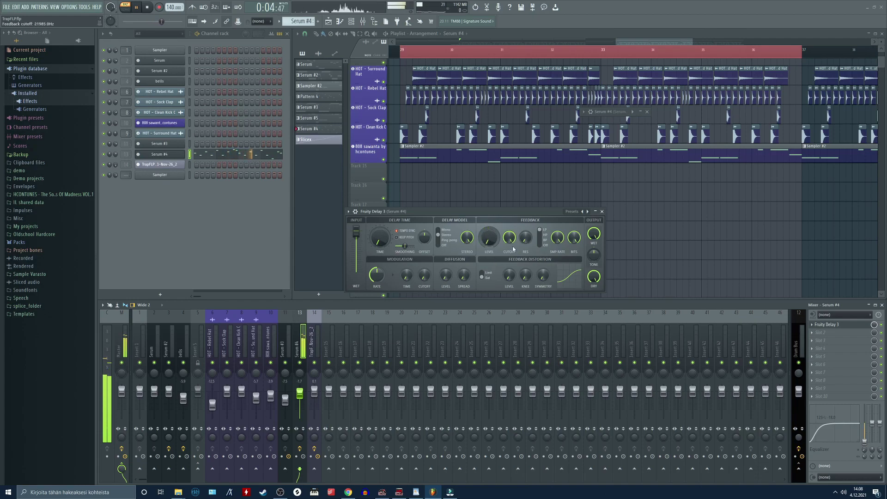
drag(602, 283, 602, 314)
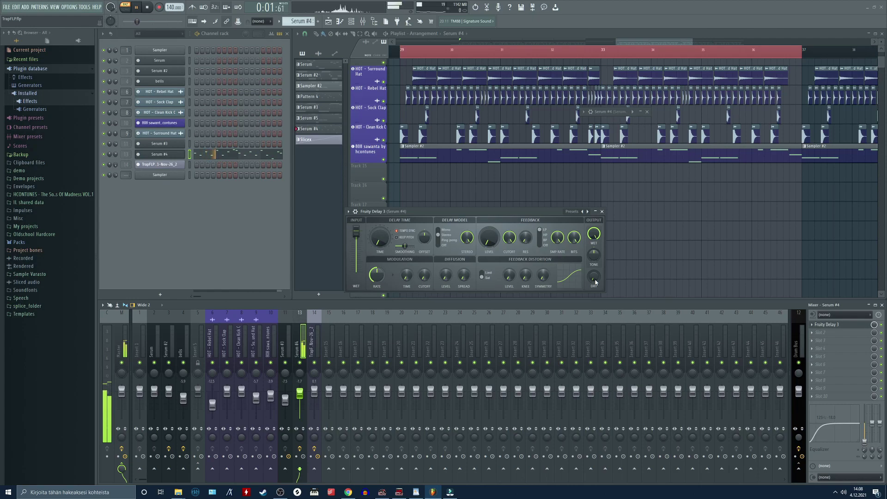
- Switch the feedback filter of Fruity Delay 3 to Off and reposition the plugin window
click(546, 238)
click(541, 230)
mouse_move(509, 238)
mouse_down()
mouse_move(509, 249)
mouse_move(509, 229)
mouse_up()
drag(493, 213, 490, 206)
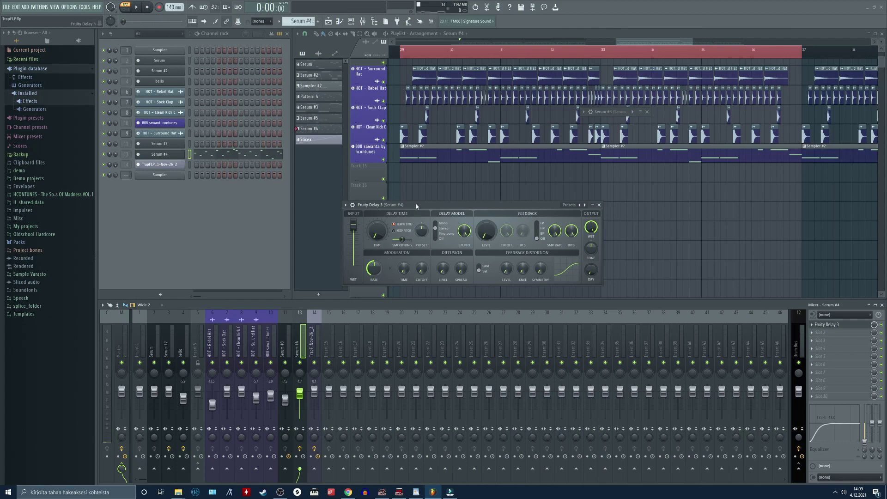
drag(416, 206, 416, 218)
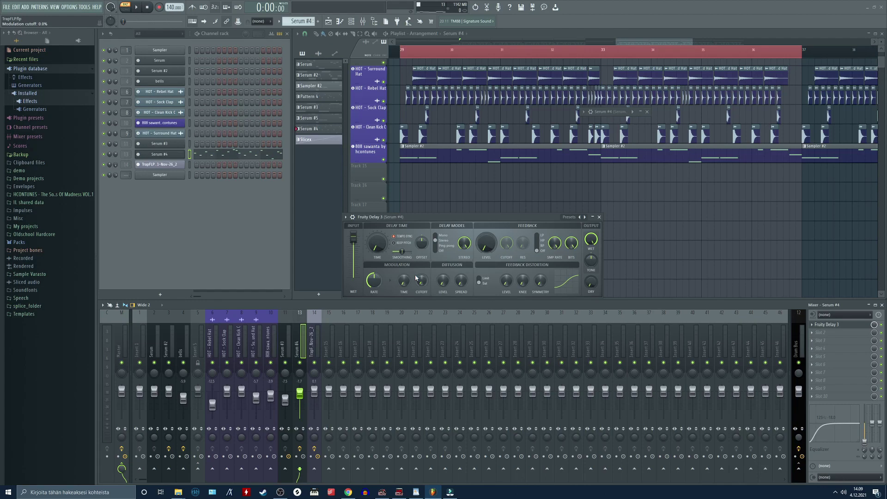
- Set the delay's modulation time to 40% while listening to the Serum #4 pattern
key(space)
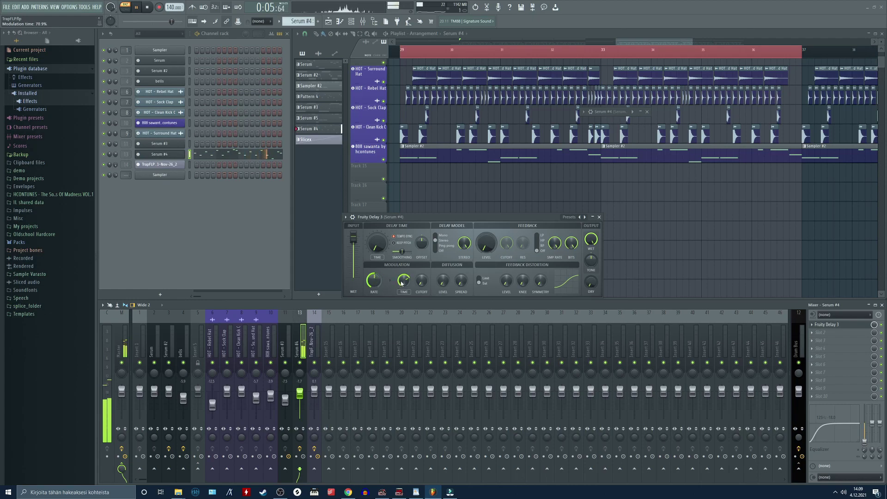
scroll(404, 280, down, 3)
scroll(403, 280, down, 5)
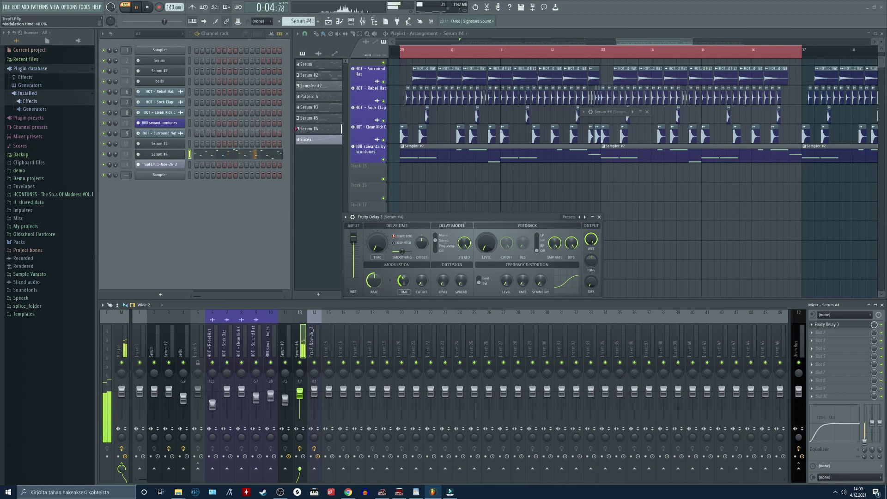
key(space)
- Add a Fruity peak controller to the second effect slot of the Serum #4 mixer track
right_click(828, 335)
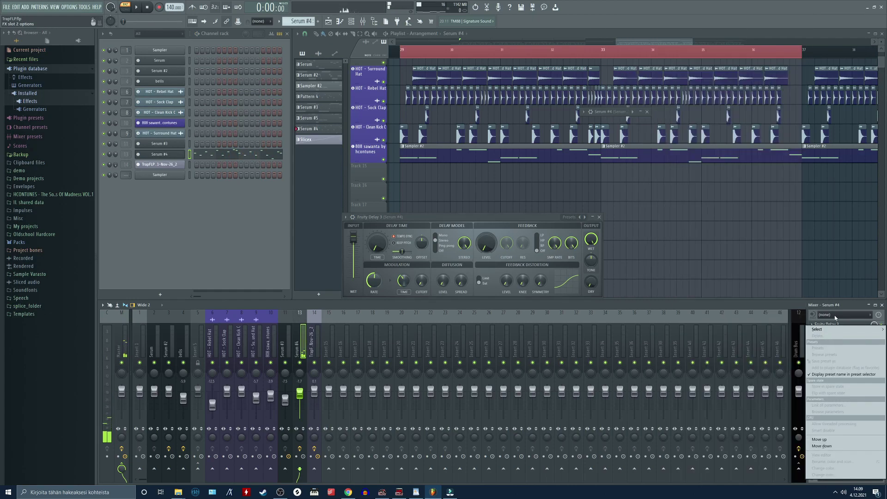
mouse_move(832, 329)
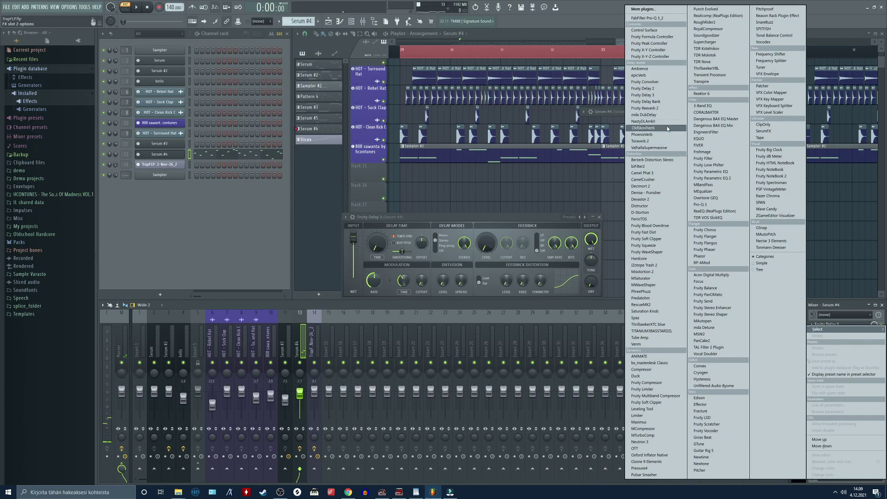
click(650, 43)
- Link the delay's modulation rate to the internal controller Peak ctrl - LFO
right_click(374, 281)
click(388, 332)
click(442, 236)
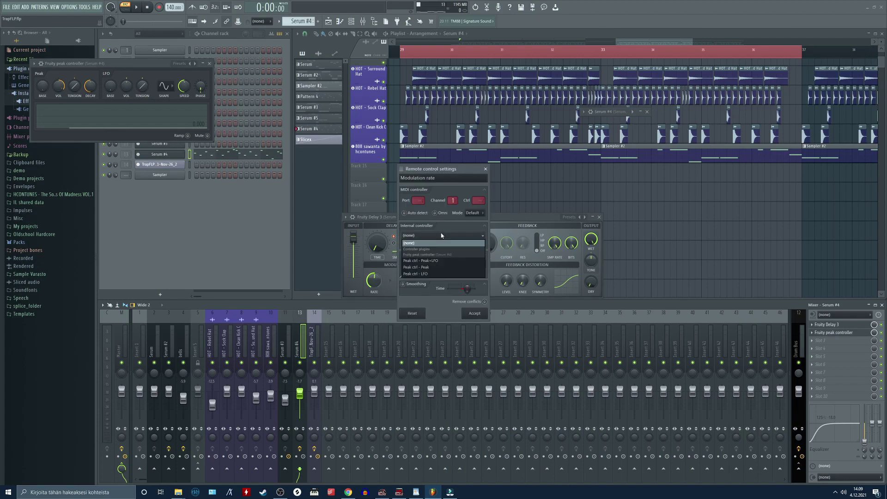
click(430, 267)
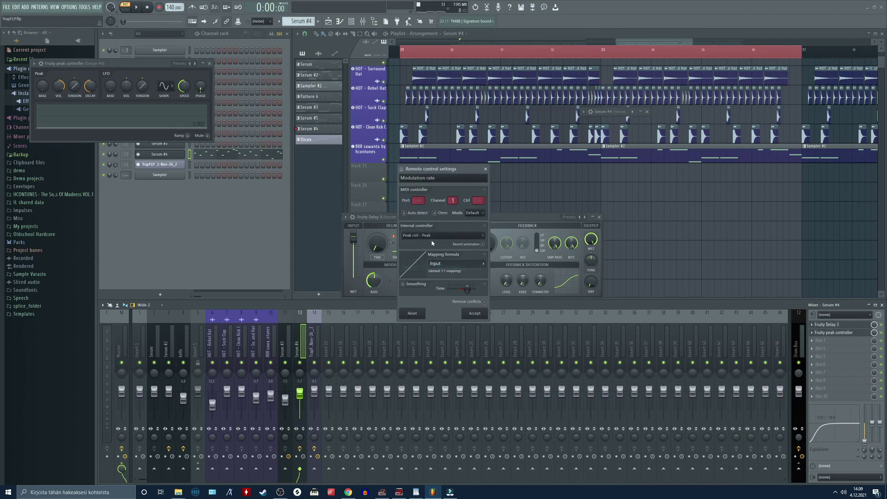
click(434, 237)
click(434, 274)
click(473, 313)
- Give the peak controller's LFO a random shape and a higher base, and close its window
drag(190, 109, 236, 179)
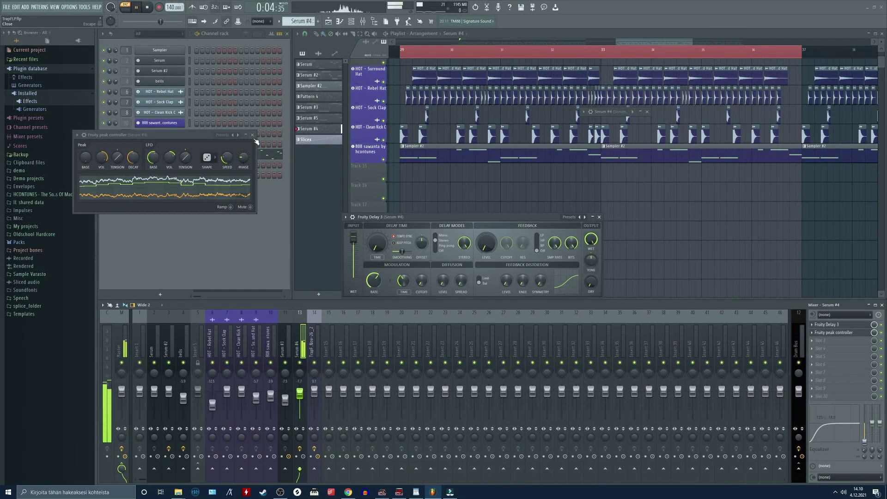
click(252, 135)
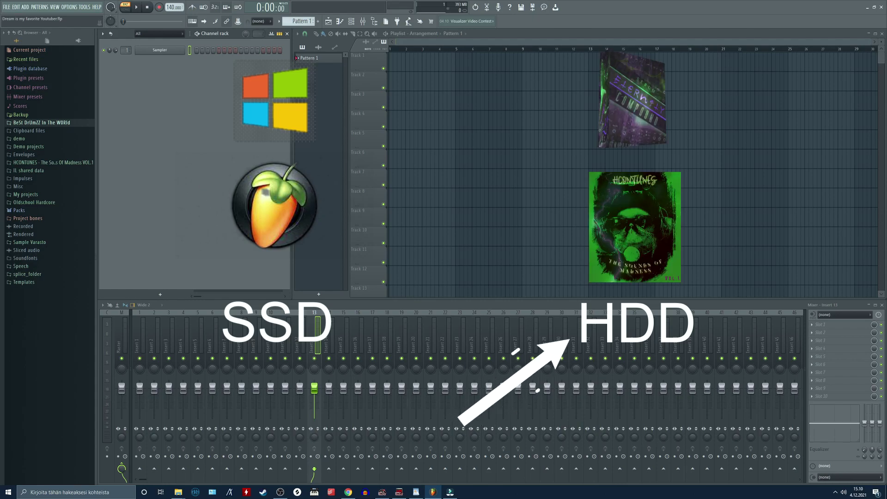
- Browse the HCONTUNES - The Sounds Of Madness VOL.1 pack to Kick Making > FULL Raw Kicks and audition hard kick samples
click(43, 163)
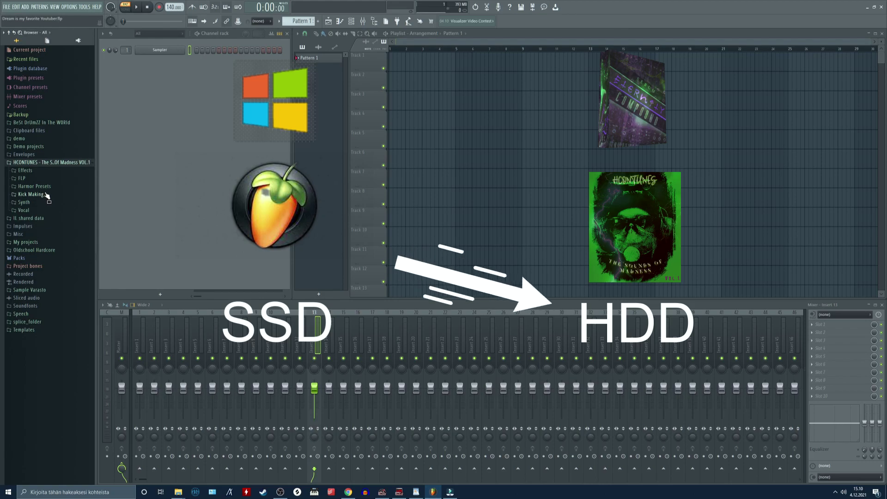
click(32, 195)
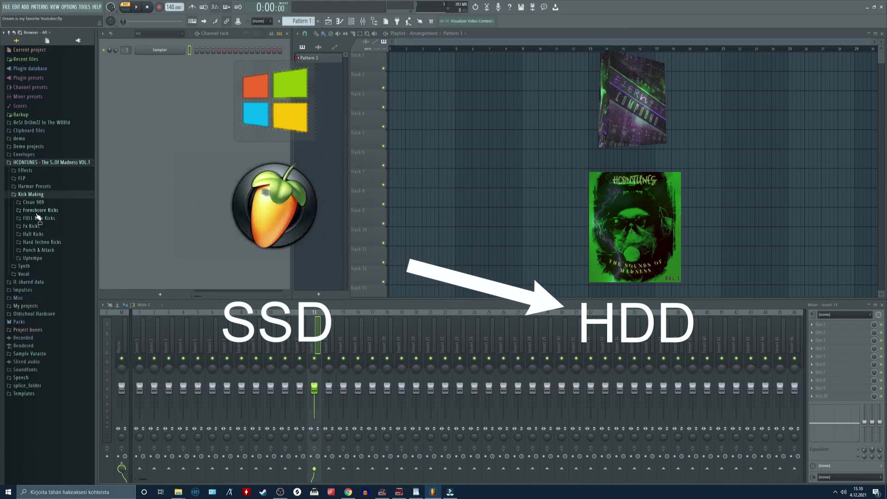
click(42, 219)
scroll(62, 231, down, 4)
click(61, 215)
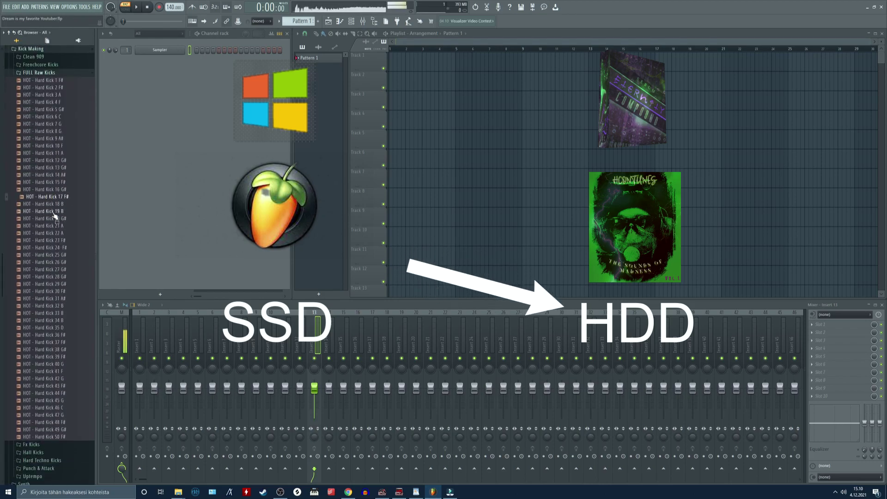
- Collapse the Kick Making folder and the HCONTUNES sample pack in the browser
scroll(62, 250, up, 6)
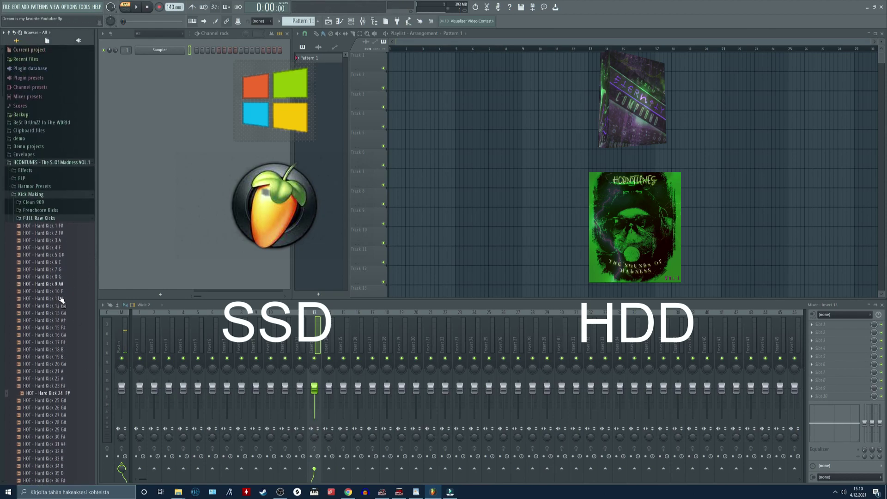
click(36, 195)
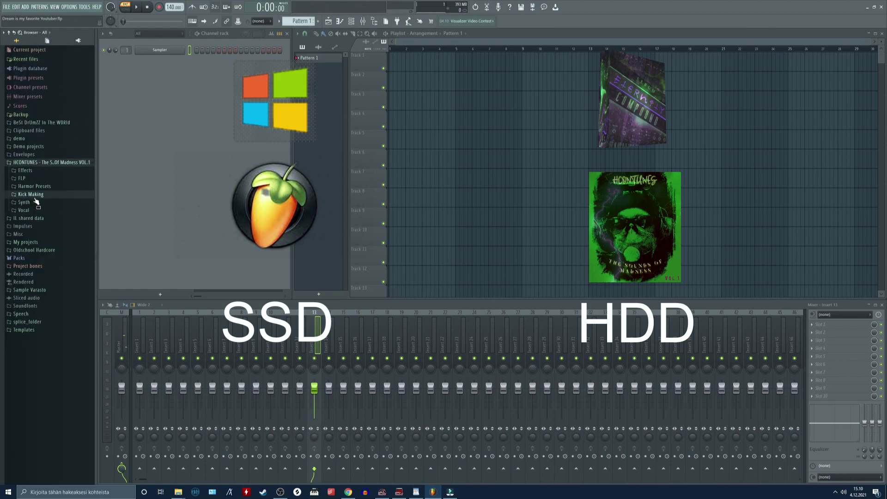
click(40, 163)
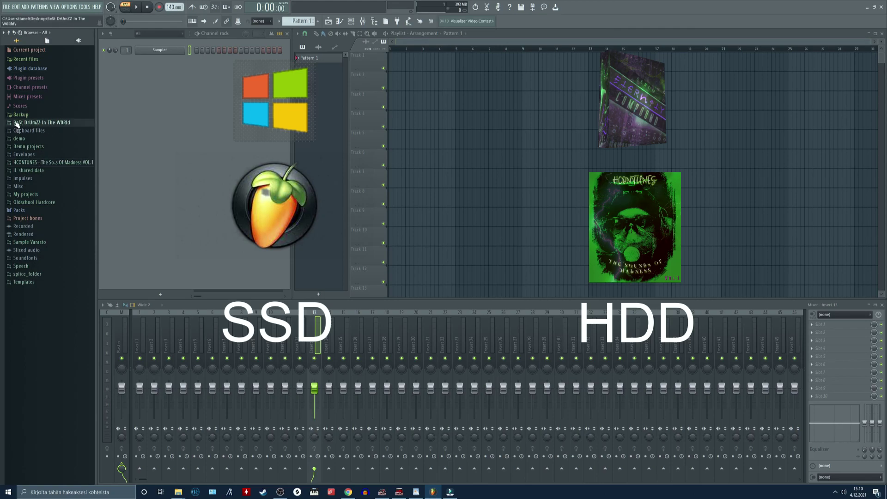
drag(8, 125, 65, 127)
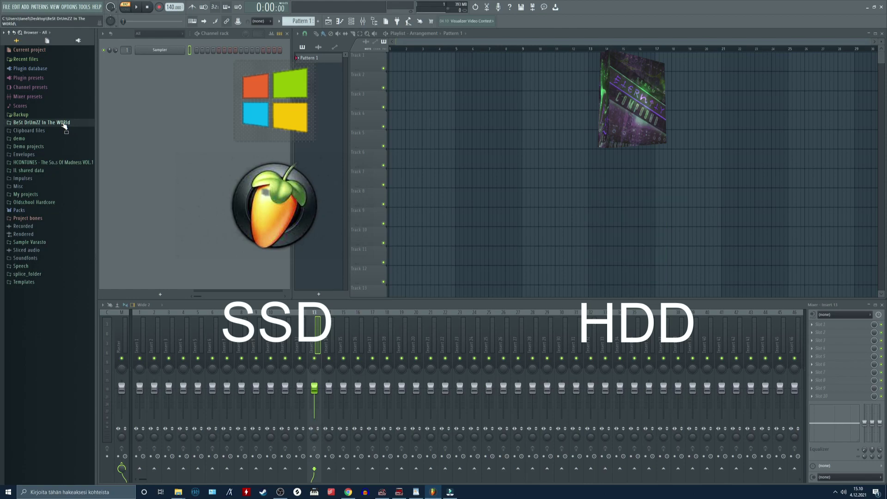
mouse_move(65, 125)
mouse_down()
mouse_move(46, 127)
mouse_move(77, 126)
mouse_up()
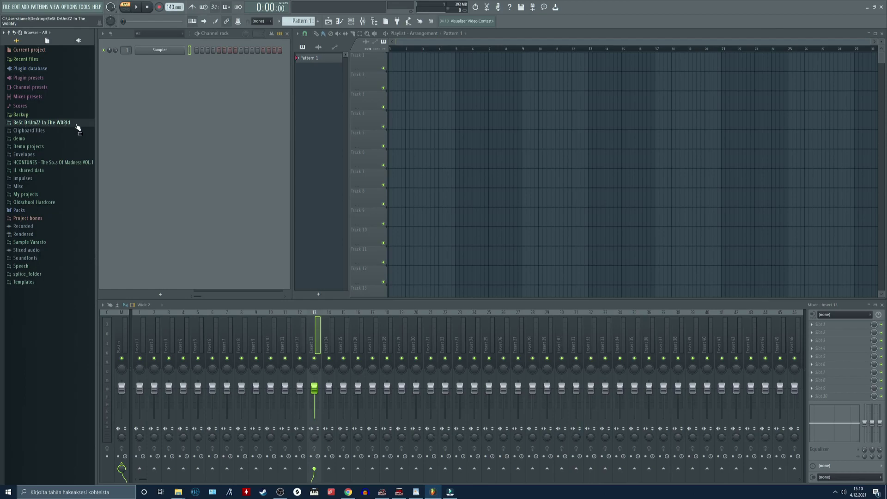
right_click(76, 123)
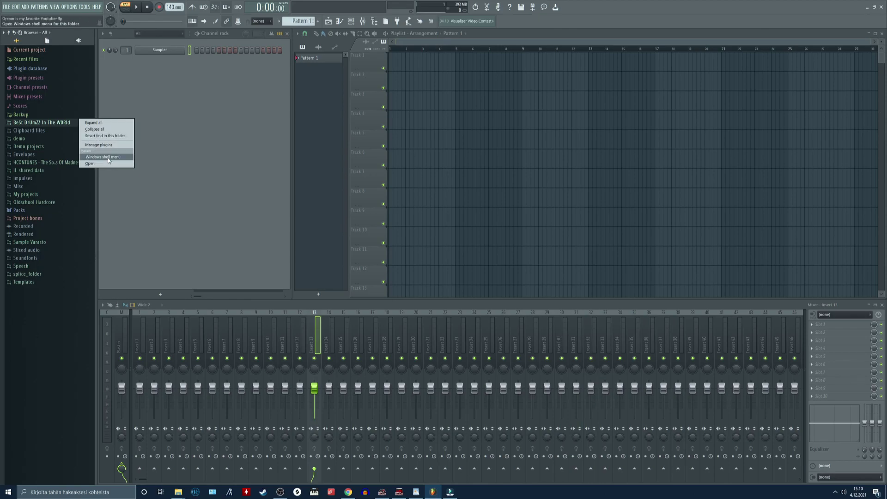
key(Escape)
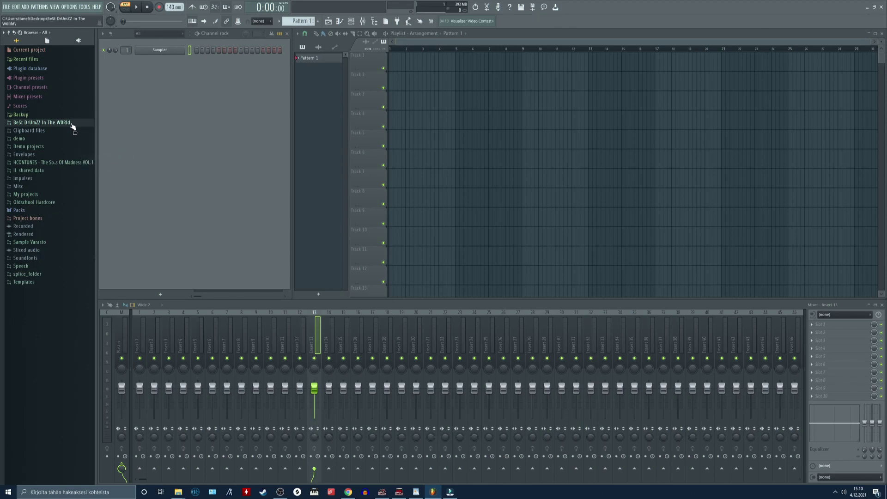
right_click(74, 122)
click(98, 158)
right_click(42, 122)
click(67, 158)
right_click(21, 120)
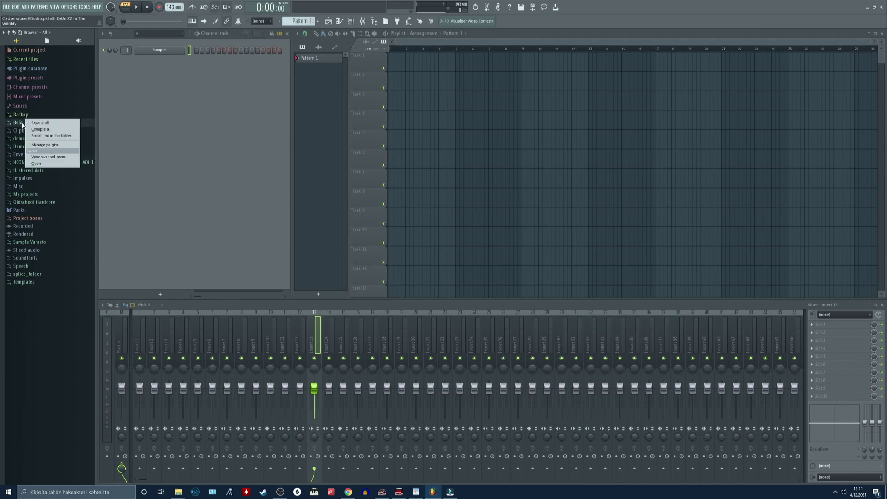
click(70, 157)
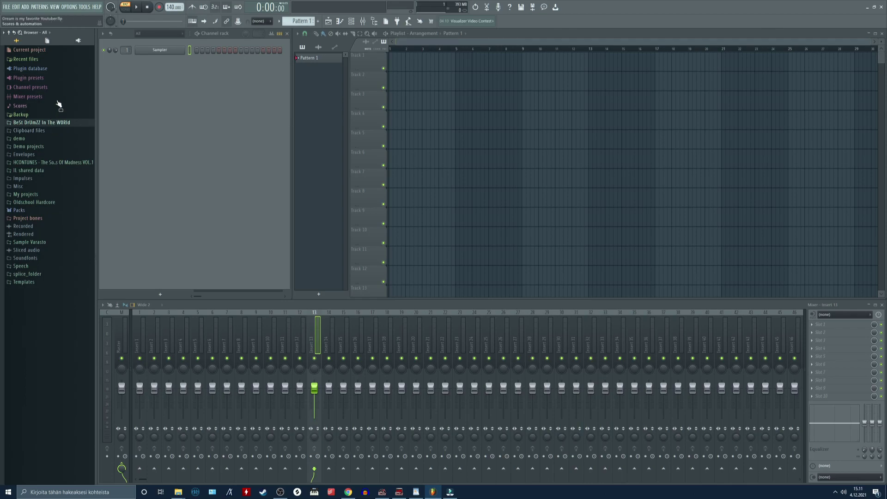
- Delete the BeSt DrUmZZ In The WORld path from the browser's extra search folders in the file settings, and close the settings
click(72, 9)
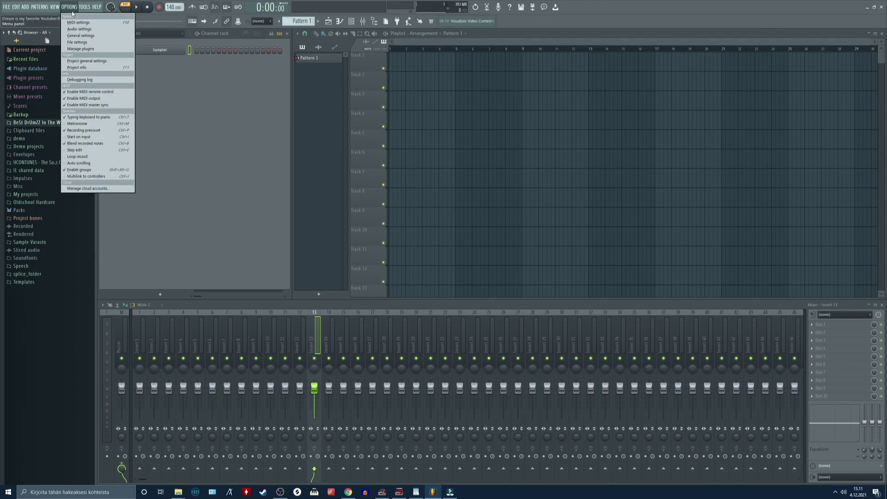
click(78, 42)
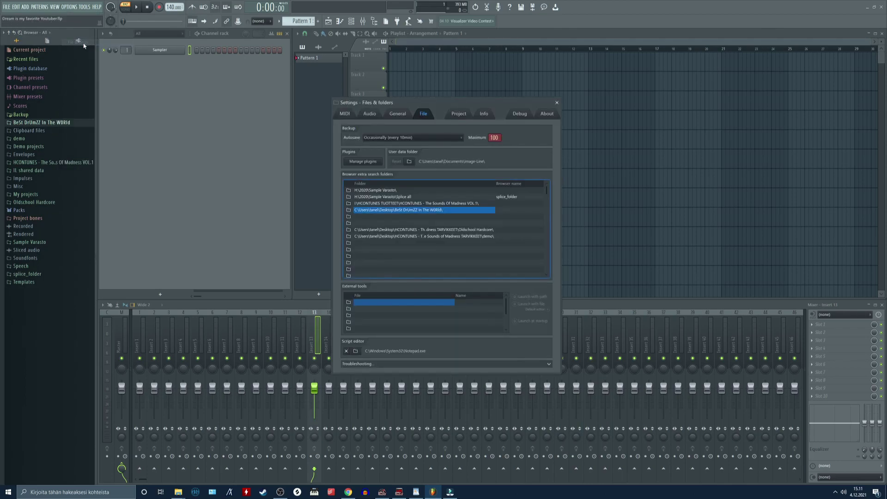
click(450, 204)
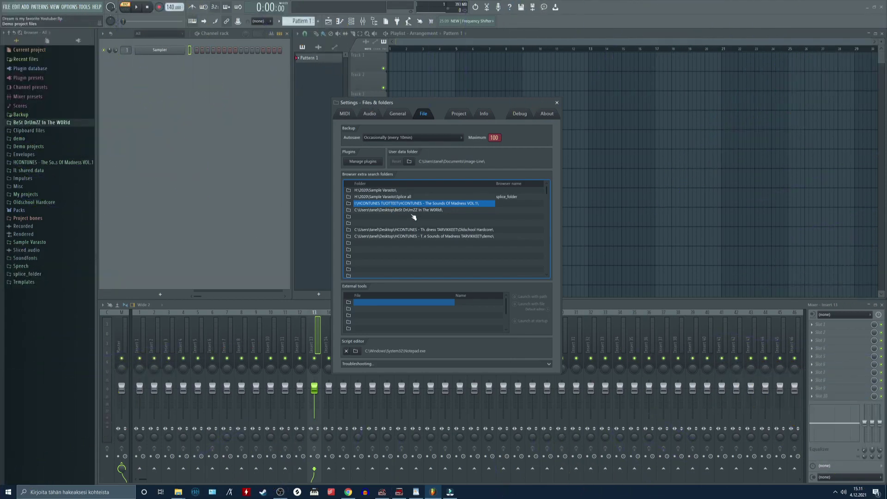
click(412, 216)
click(420, 212)
click(451, 212)
key(BackSpace)
key(BackSpace)
key(BackSpace)
key(BackSpace)
key(BackSpace)
key(BackSpace)
key(BackSpace)
key(BackSpace)
key(BackSpace)
key(BackSpace)
key(BackSpace)
key(BackSpace)
key(BackSpace)
key(BackSpace)
key(BackSpace)
key(BackSpace)
key(BackSpace)
key(BackSpace)
key(BackSpace)
key(BackSpace)
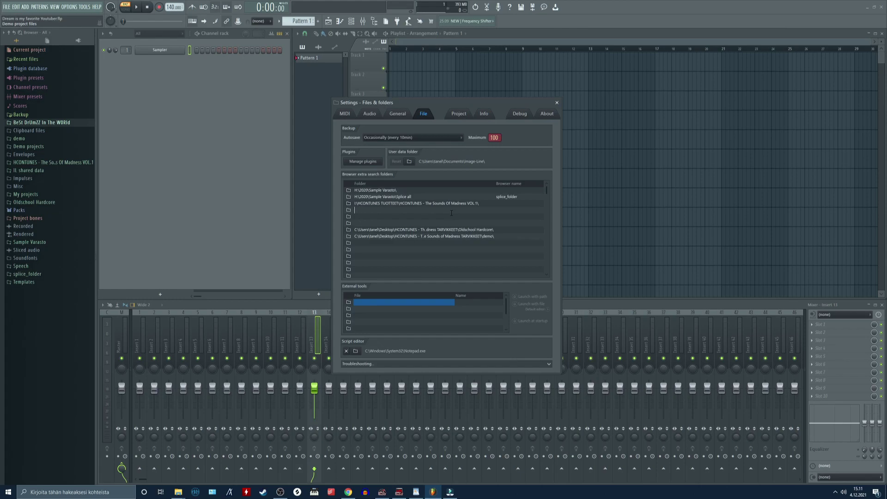
key(Return)
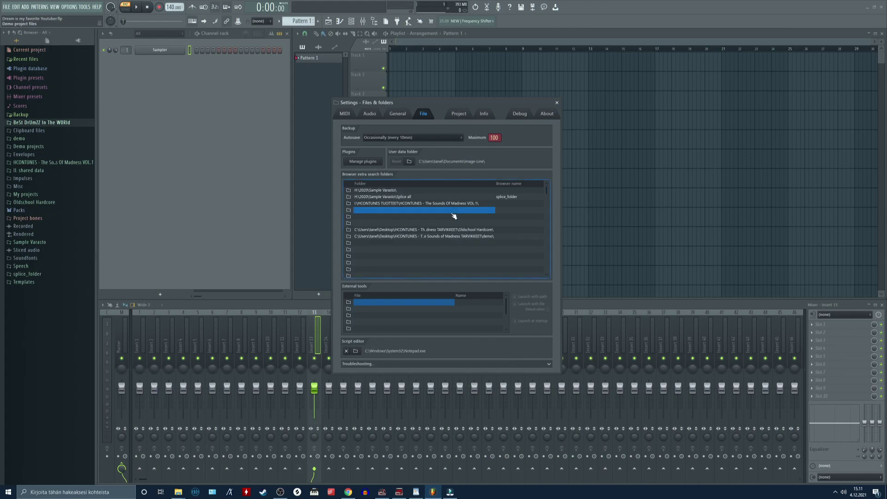
click(557, 103)
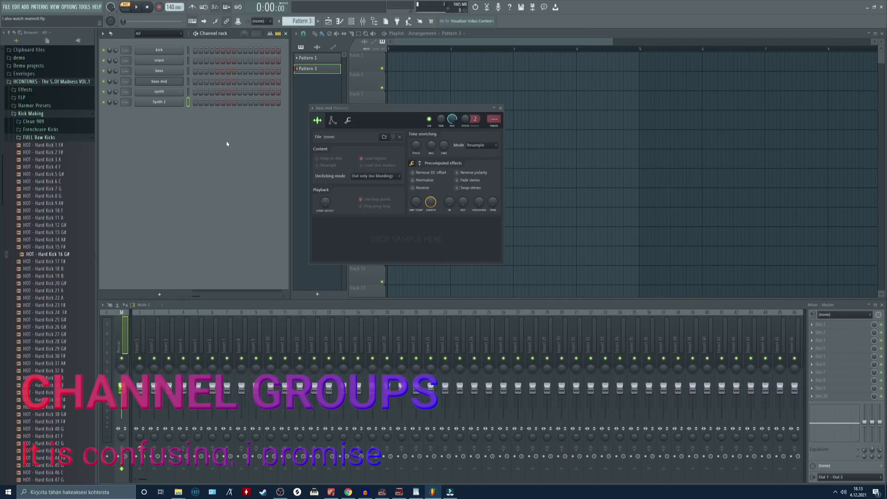
- Group the synth and Synth 2 channels under a new channel group named "synths"
drag(188, 92, 189, 104)
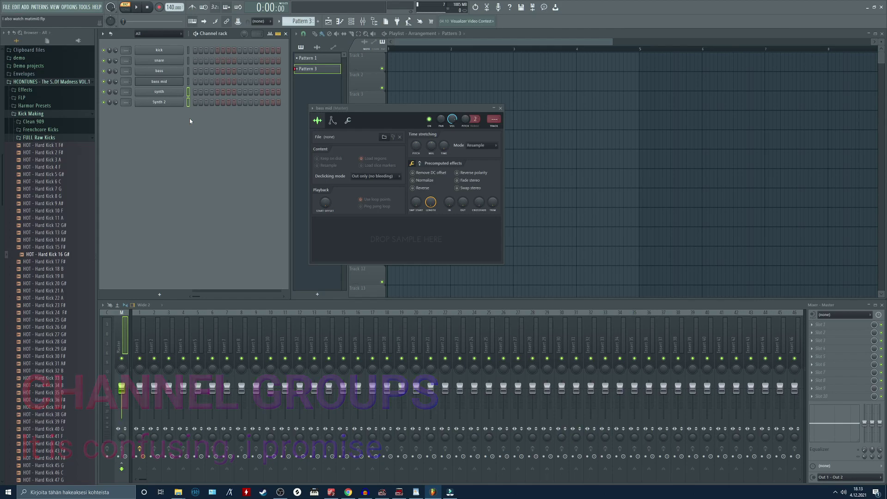
key(alt+g)
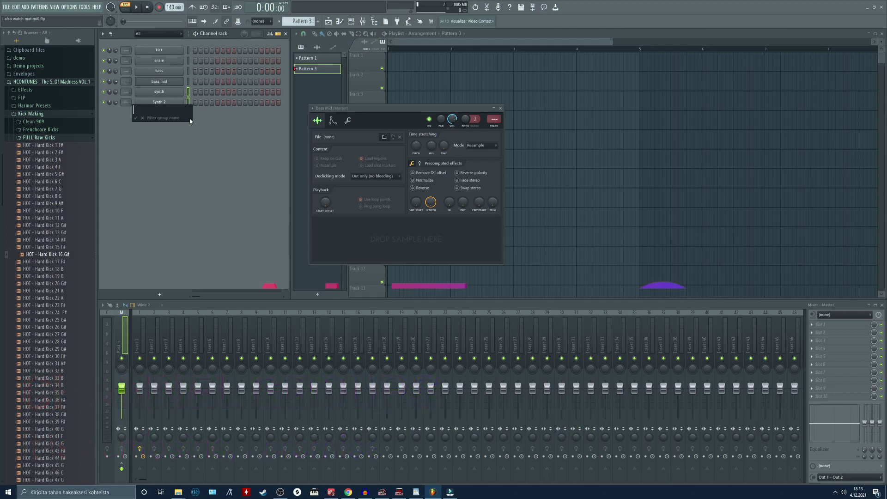
text(synths)
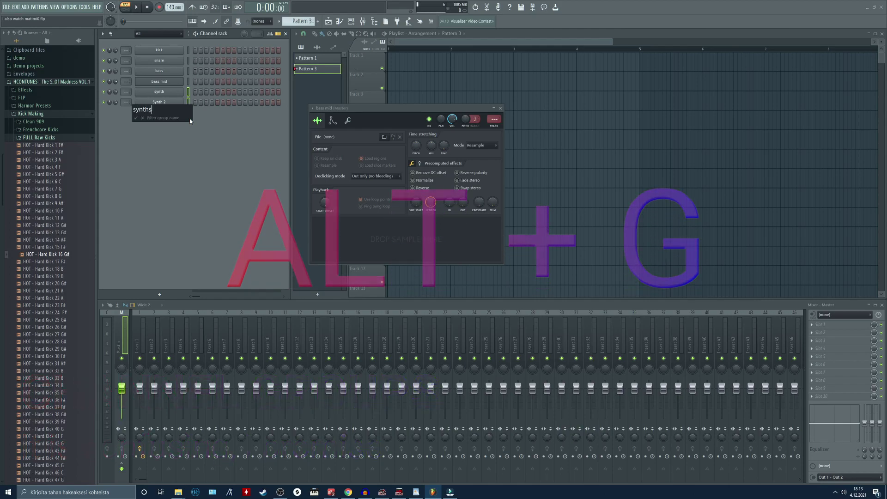
key(Return)
- Filter the channel rack to unsorted channels and group bass and bass mid under the name "bass"
click(153, 34)
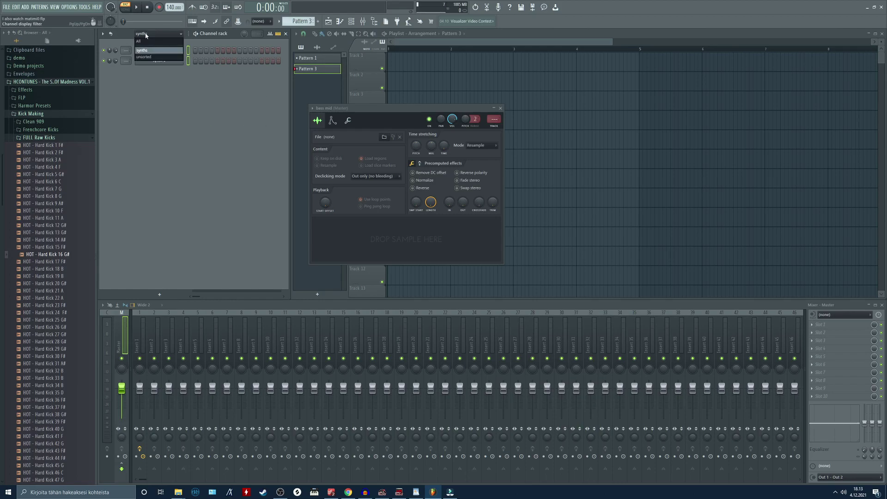
click(151, 58)
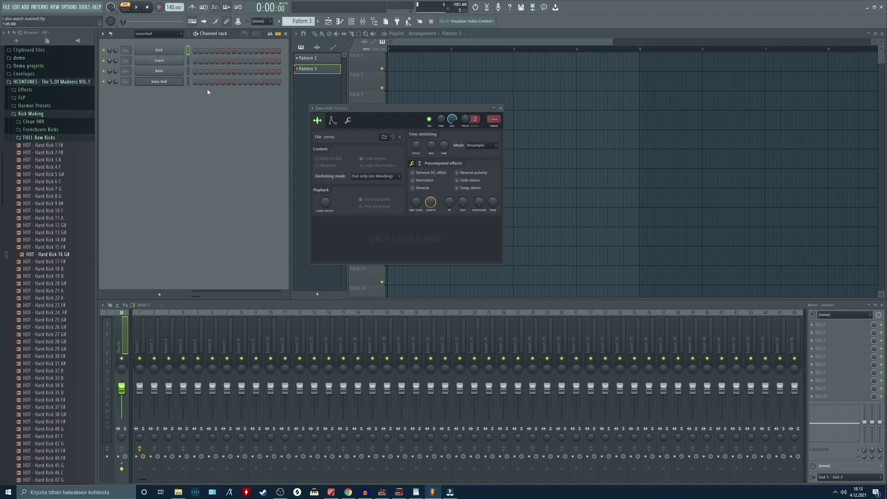
key(alt+g)
text(bass)
key(Return)
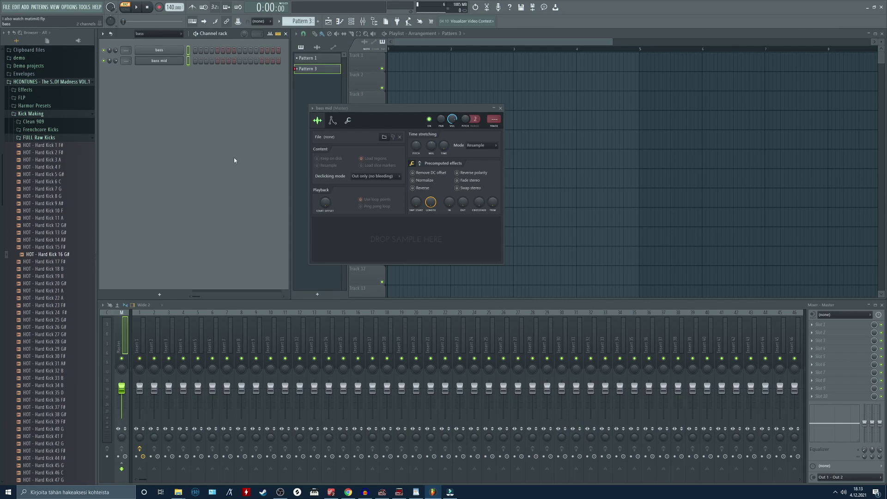
- View the unsorted channels in the channel rack and return the display filter to All
click(157, 33)
click(154, 65)
click(169, 33)
click(170, 41)
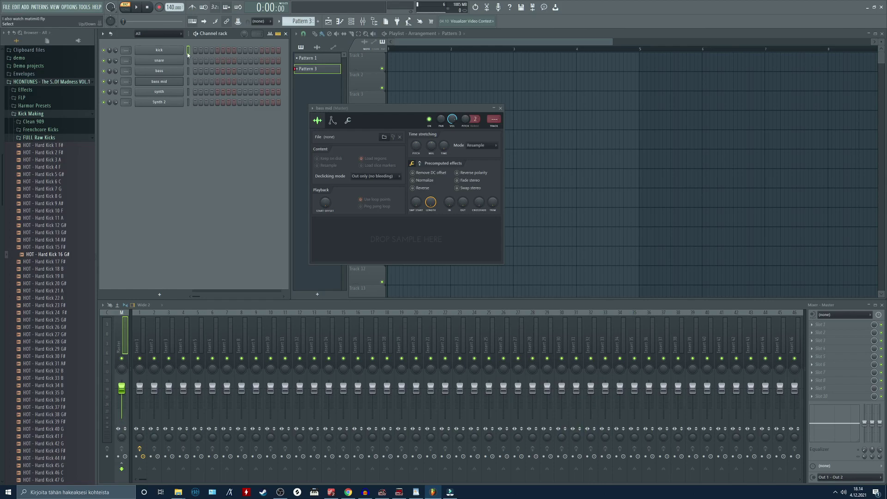
- Filter to unsorted channels and group the kick and snare channels under the name "drums"
click(165, 34)
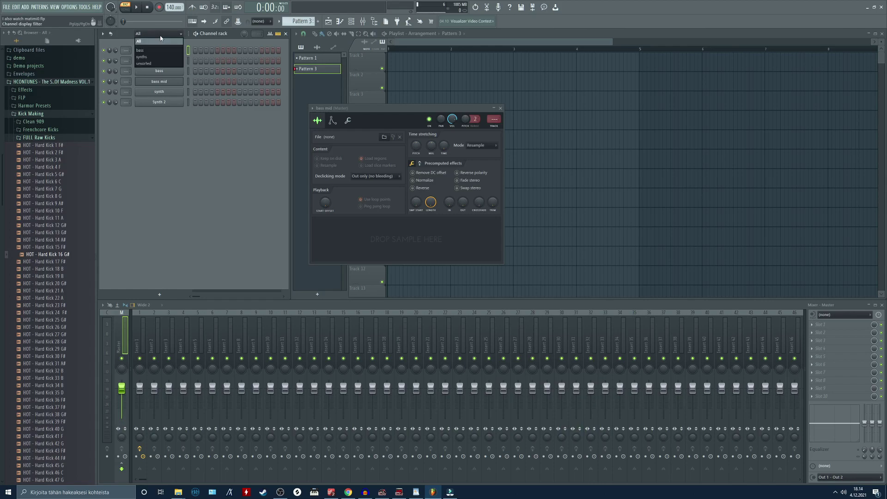
click(158, 63)
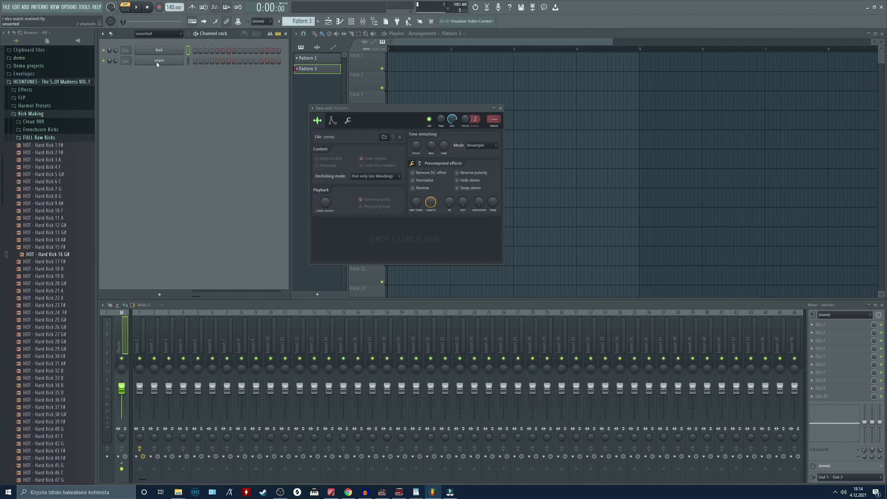
click(188, 61)
key(alt+g)
text(drums)
key(Return)
- Switch the channel display filter between All and the bass group, and return it to All
click(157, 34)
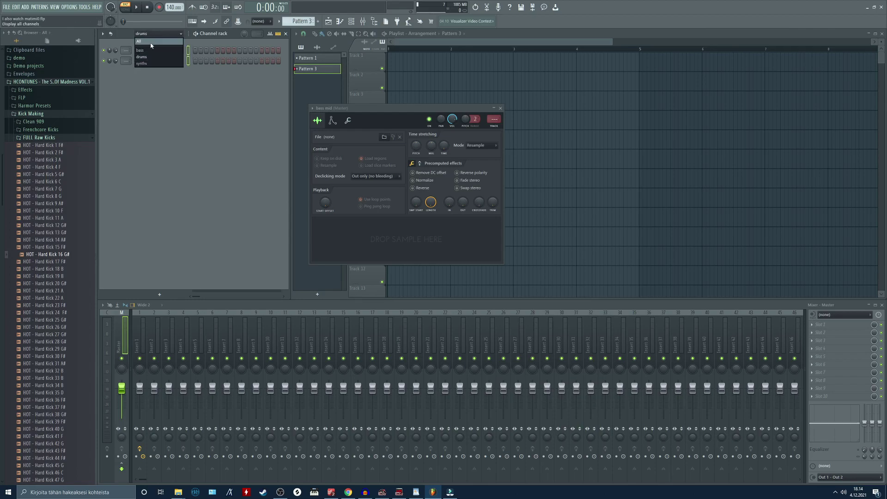
click(151, 43)
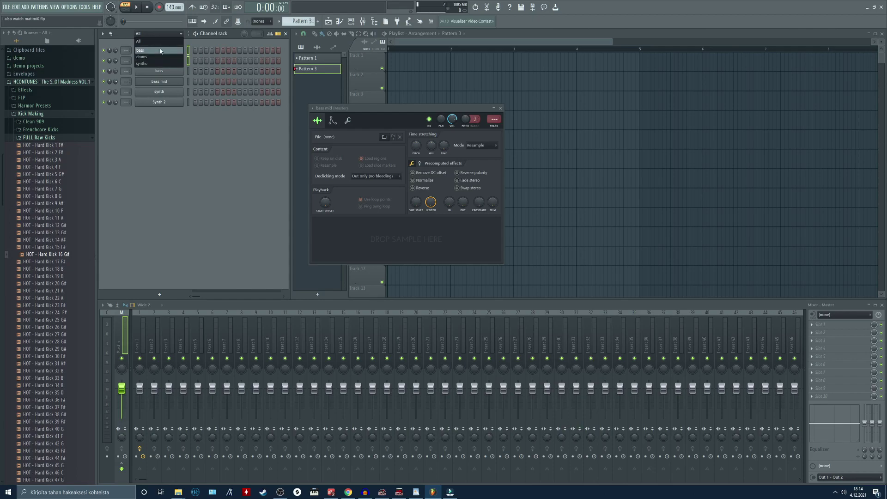
click(169, 42)
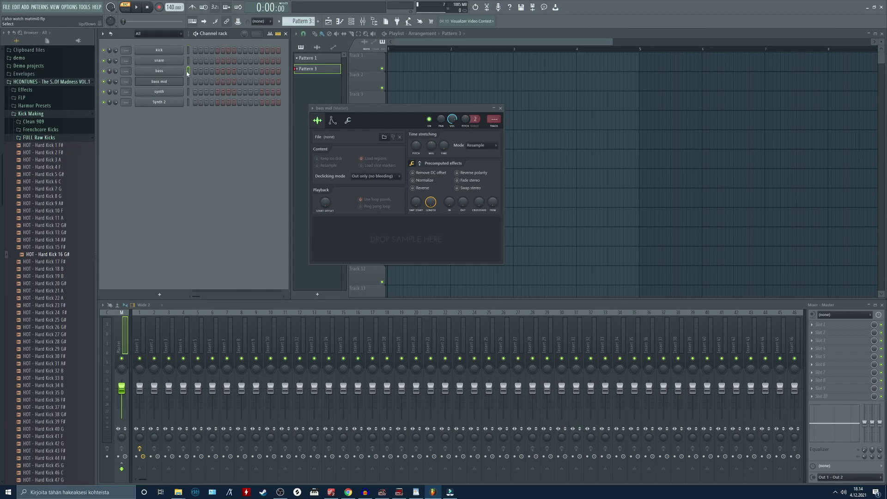
click(165, 35)
click(154, 51)
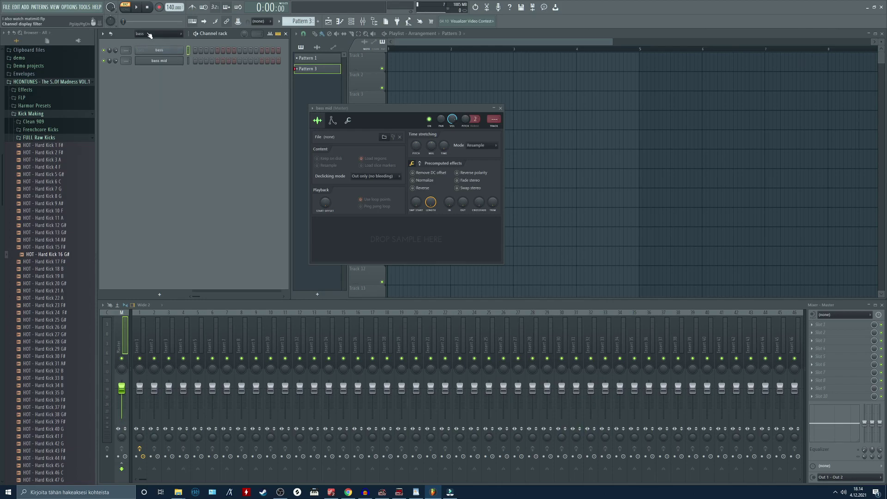
scroll(150, 36, down, 1)
scroll(153, 37, up, 1)
scroll(153, 37, up, 1)
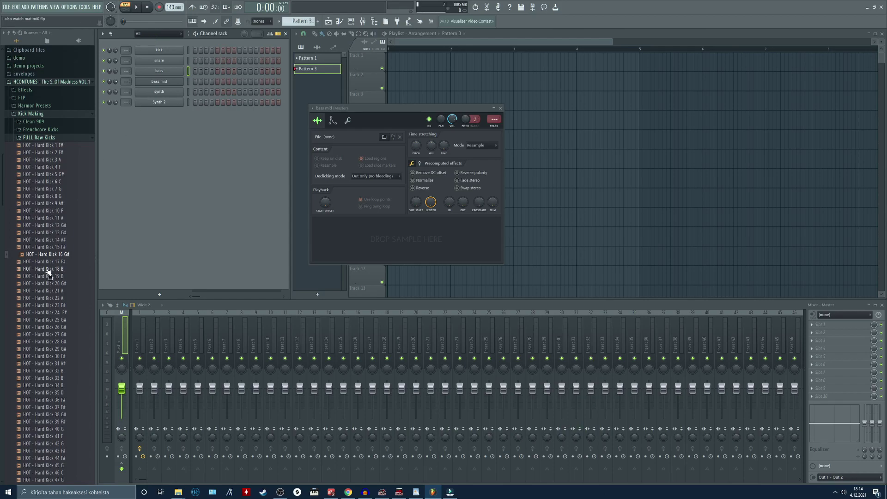
- Add the HOT - Hard Kick 18 B sample as a new channel and filter the rack to Unsorted
drag(48, 270, 163, 125)
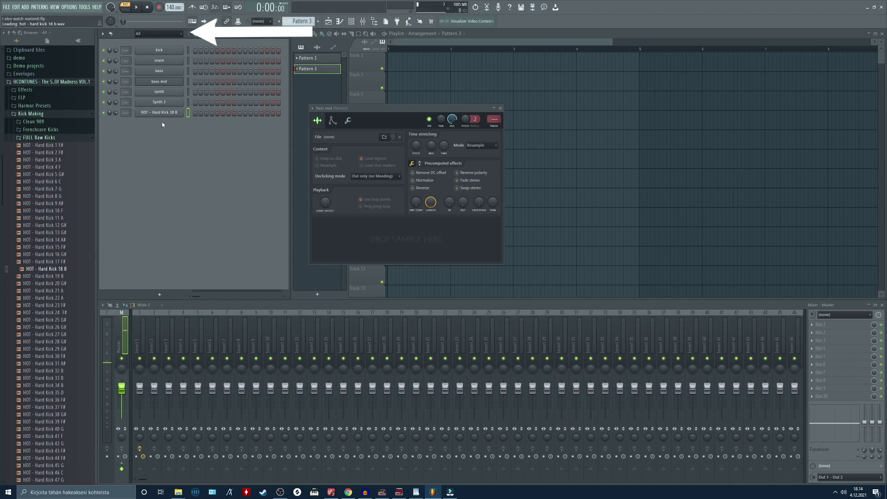
click(168, 40)
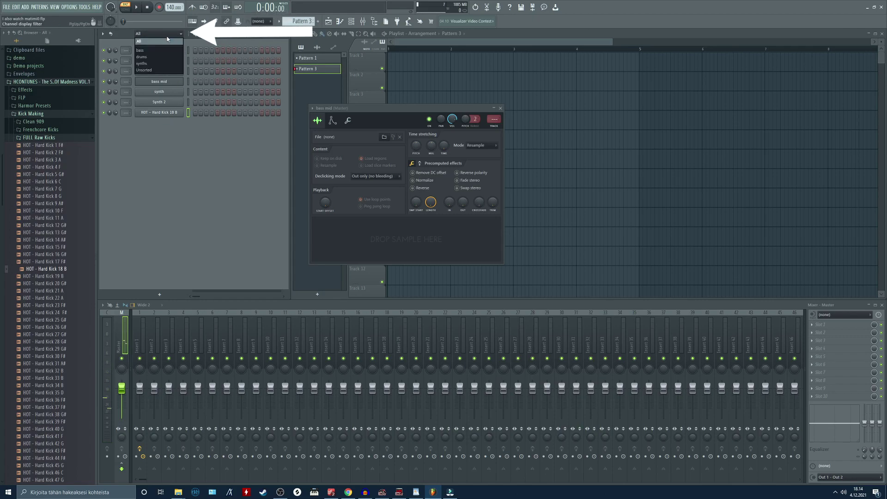
click(160, 70)
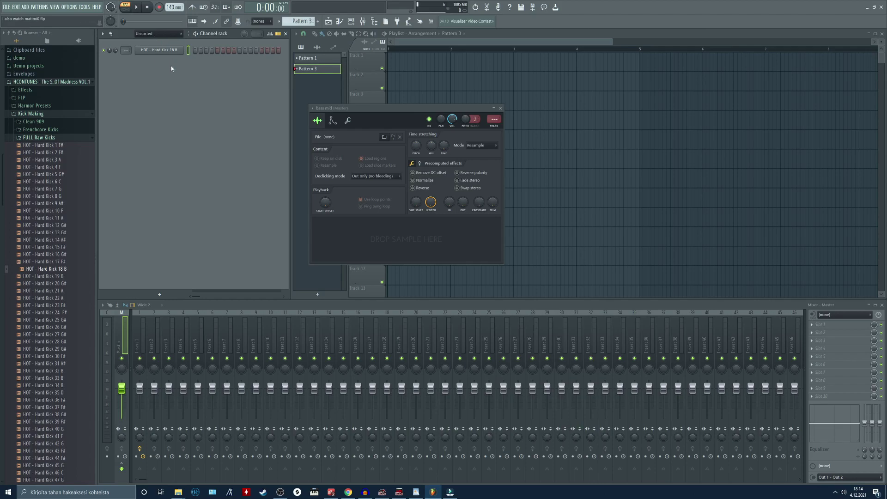
- Open the HOT - Hard Kick 18 B channel settings beside the channel rack and close the bass mid window
click(167, 51)
drag(161, 82, 236, 113)
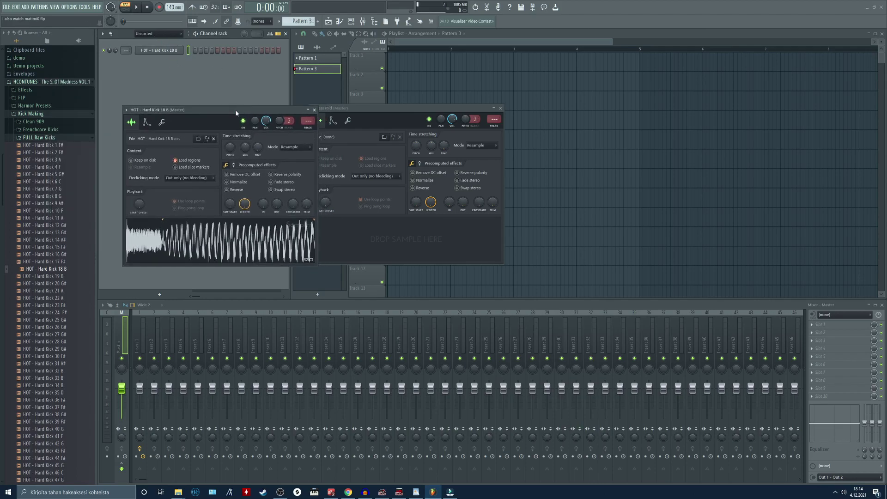
click(501, 108)
drag(264, 109, 466, 118)
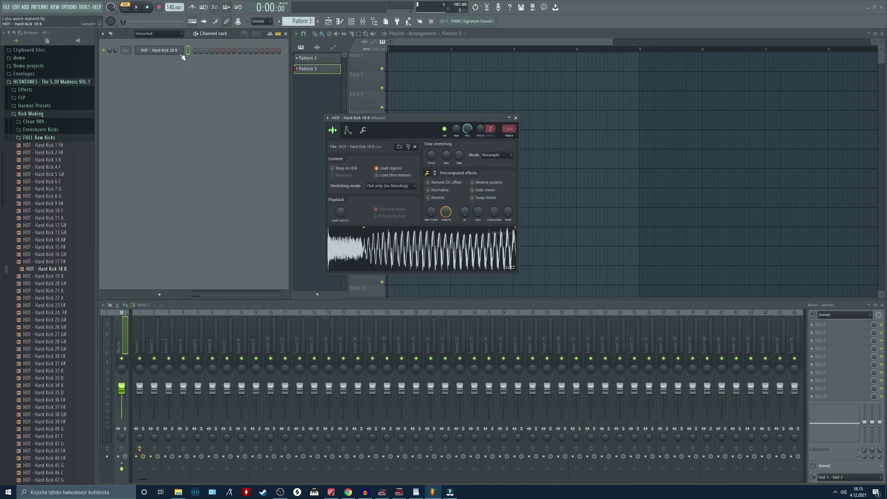
- Assign the HOT - Hard Kick 18 B channel to the existing bass group
key(alt+g)
text(bass)
key(Return)
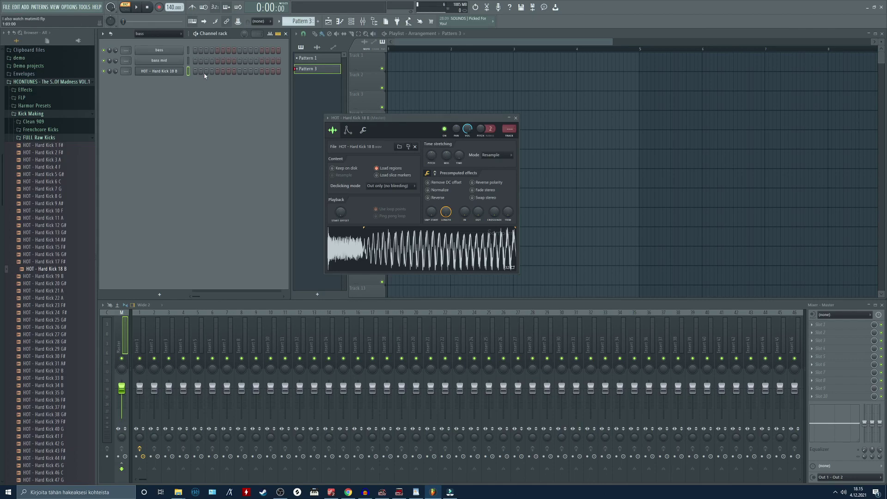
- Display the synths group in the channel rack, select Synth 2, and review the available channel groups
click(162, 34)
click(198, 85)
click(162, 33)
click(175, 64)
click(188, 61)
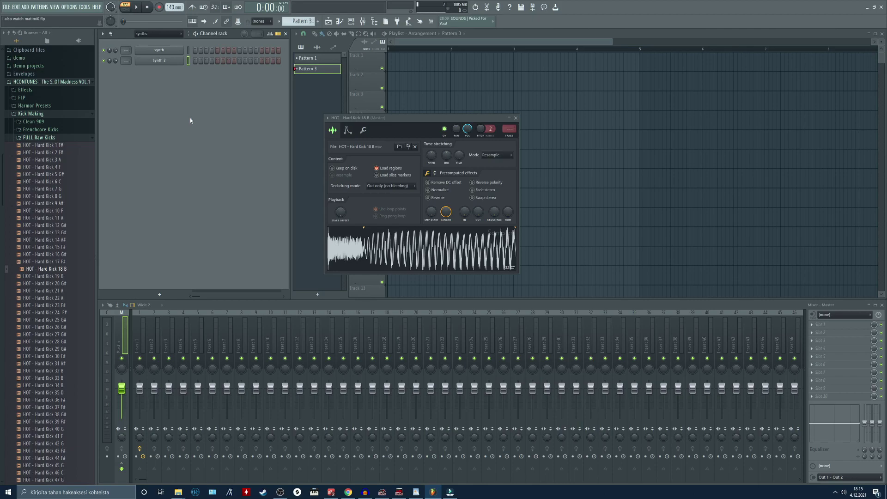
click(165, 33)
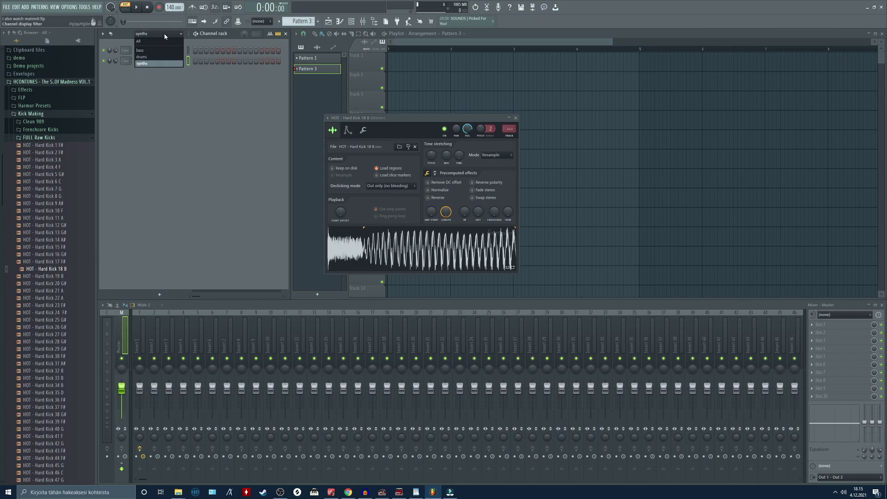
click(142, 79)
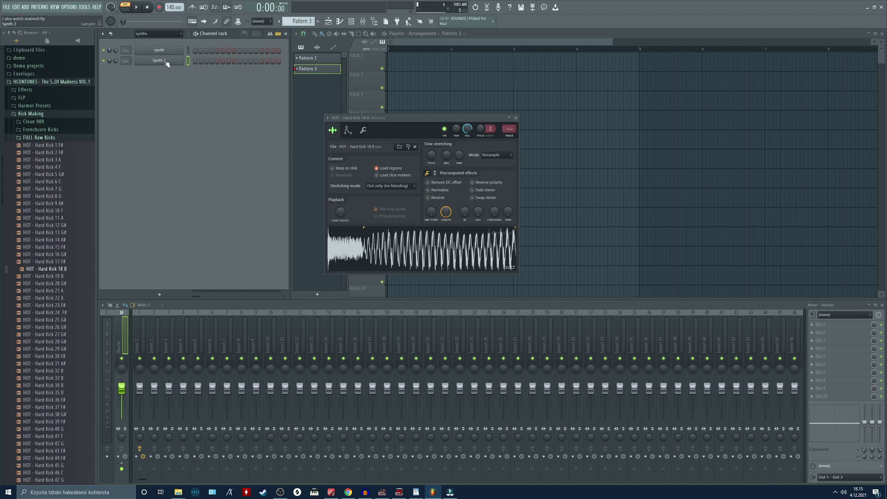
- Assign the Synth 2 channel to a new channel group named unsorted
click(166, 63)
click(163, 64)
key(alt+g)
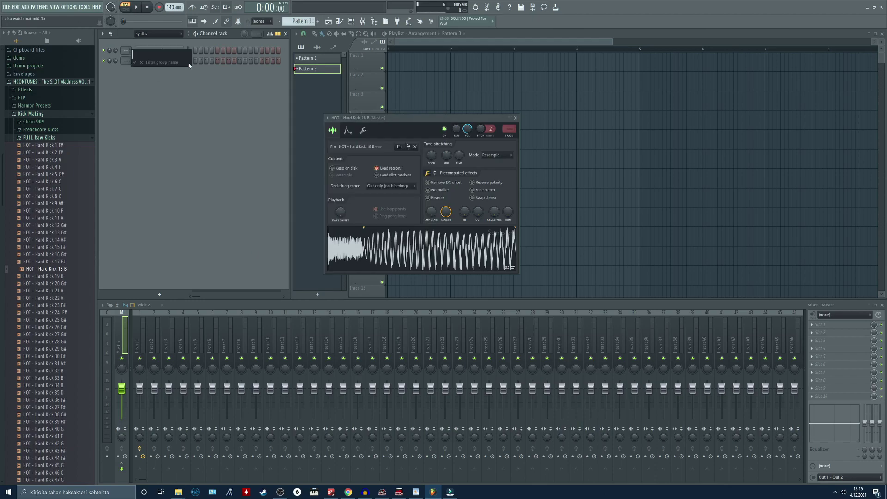
text(unsorted)
key(Return)
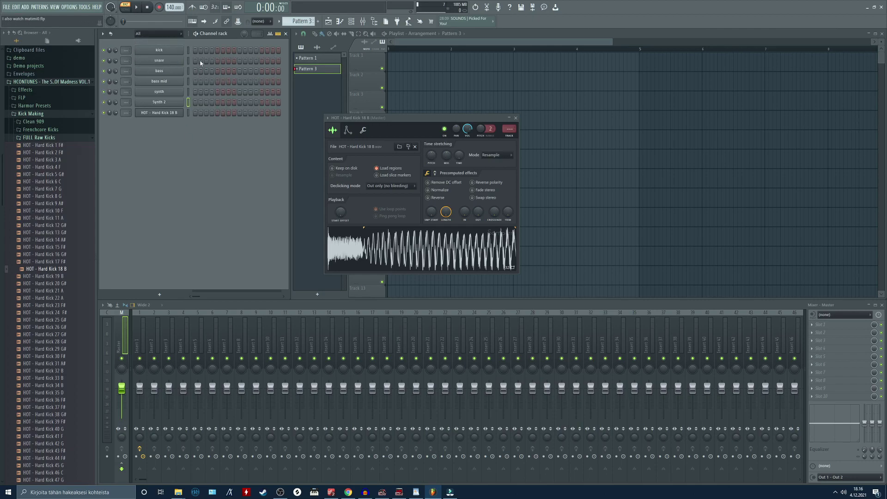
- Compare the synths and unsorted groups in the channel rack, and display all channels again
click(157, 33)
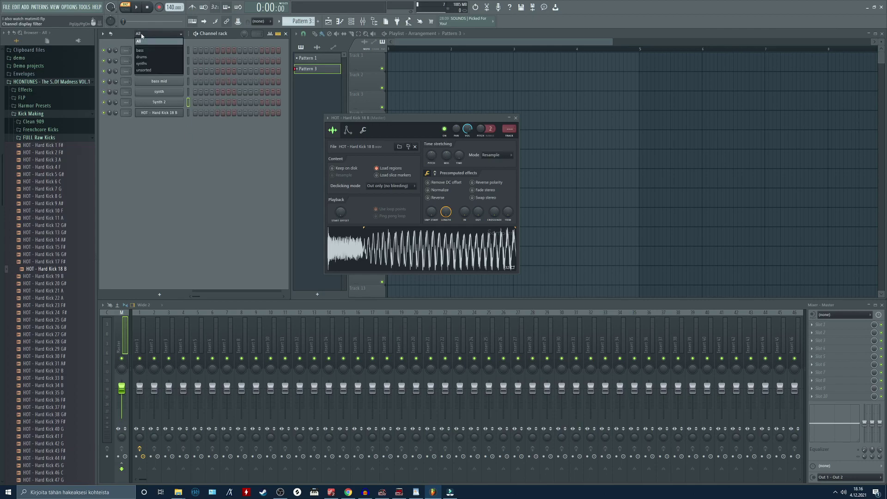
click(156, 63)
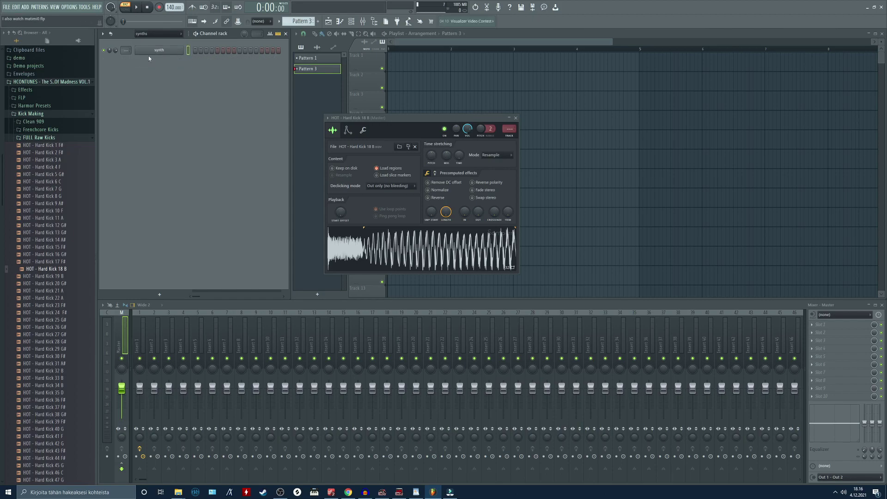
click(158, 34)
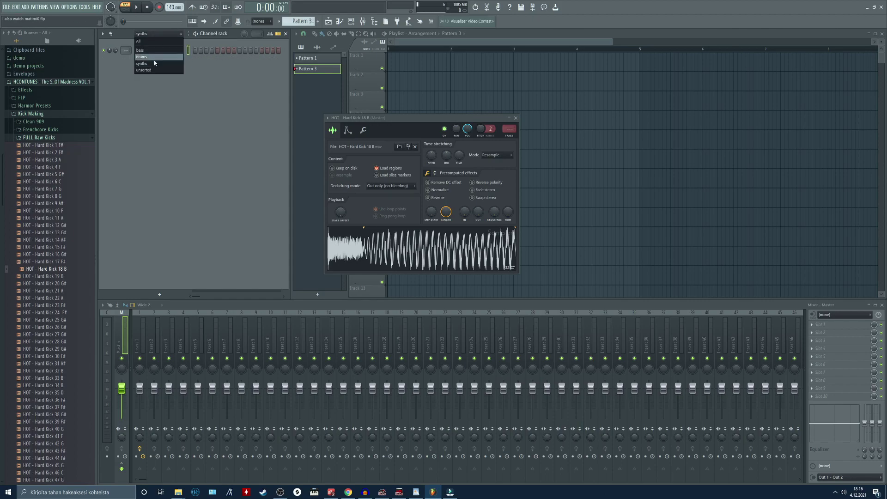
click(154, 70)
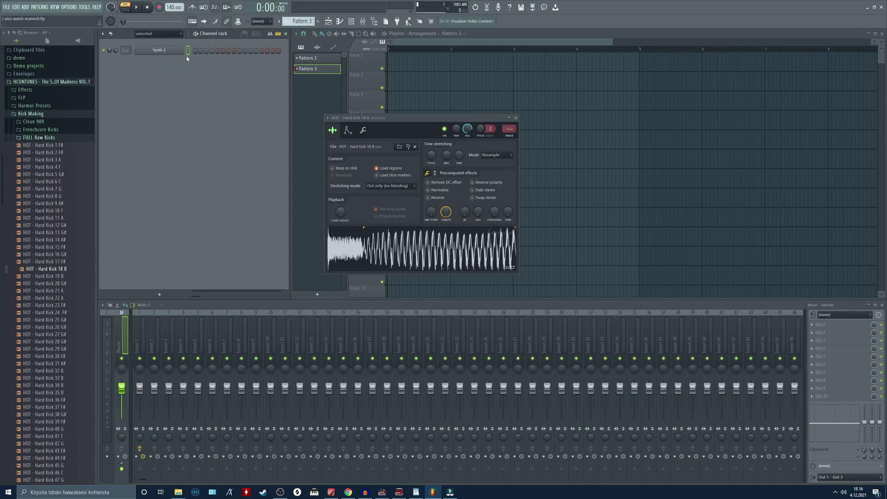
click(166, 34)
click(163, 42)
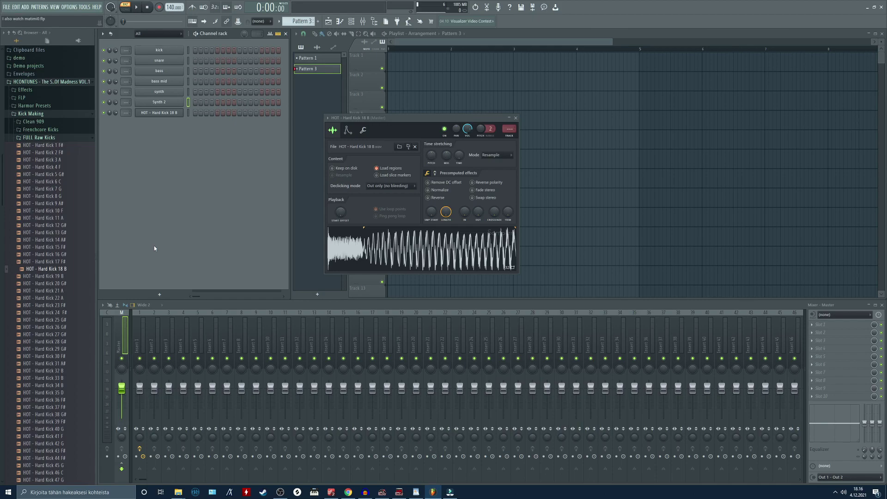
- Add the HOT - Hard Kick 19 B sample as a new channel and check the unsorted group in the rack
click(60, 277)
drag(60, 280, 193, 126)
click(180, 36)
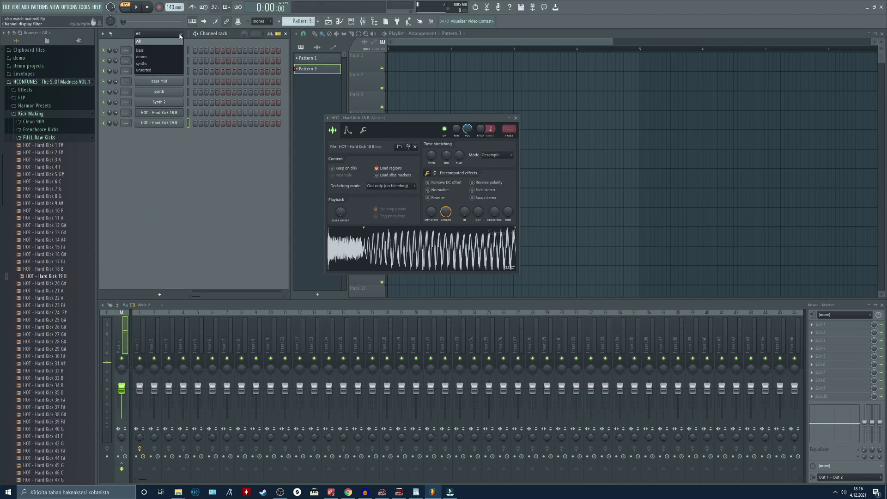
click(158, 71)
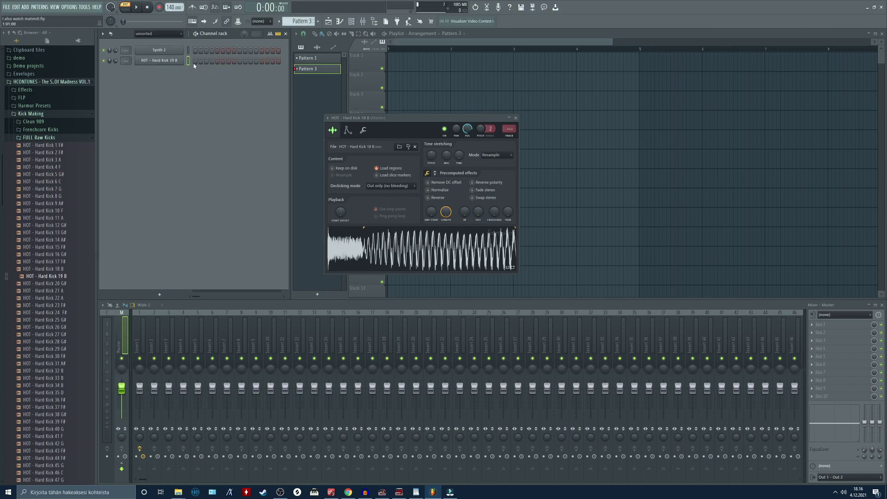
click(145, 35)
click(162, 41)
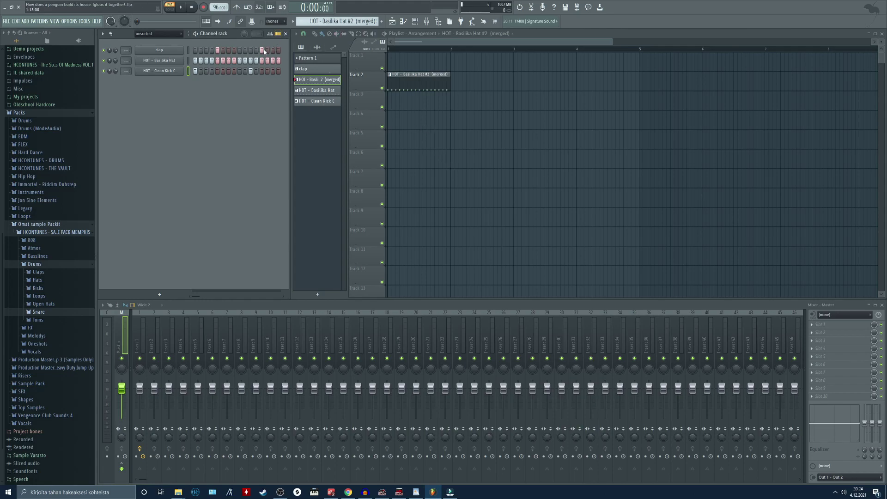
- Play the HOT - Basilika Hat #2 (merged) pattern, split it by channel, and play the separated clips in the playlist
click(181, 8)
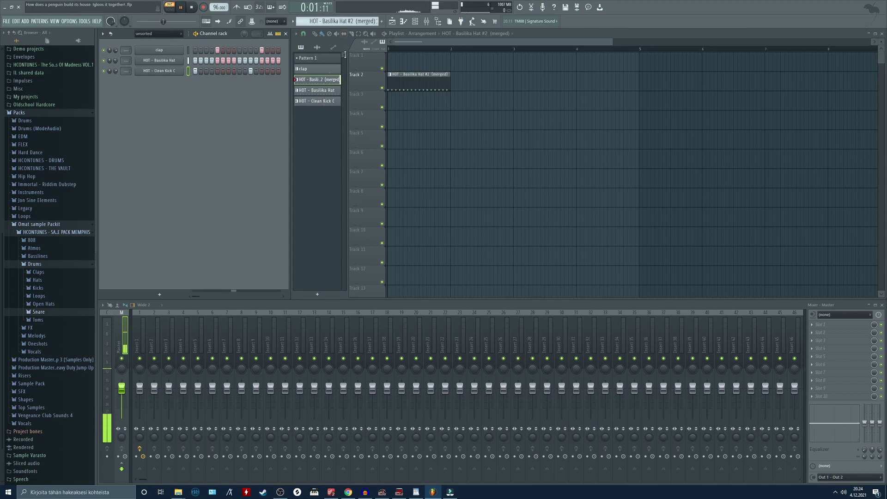
key(space)
click(337, 22)
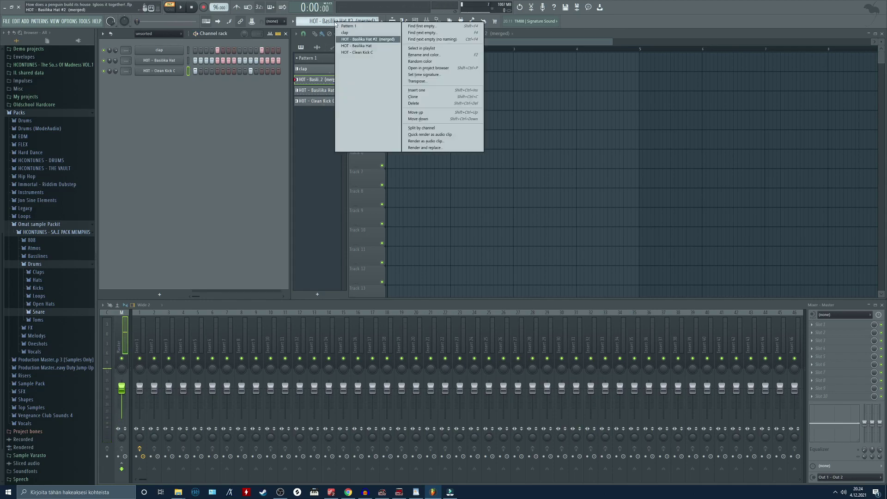
click(435, 128)
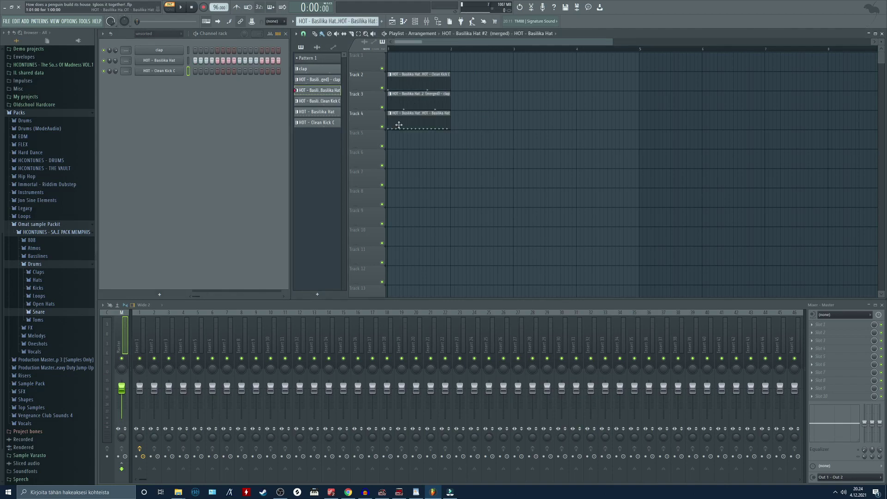
scroll(426, 59, up, 3)
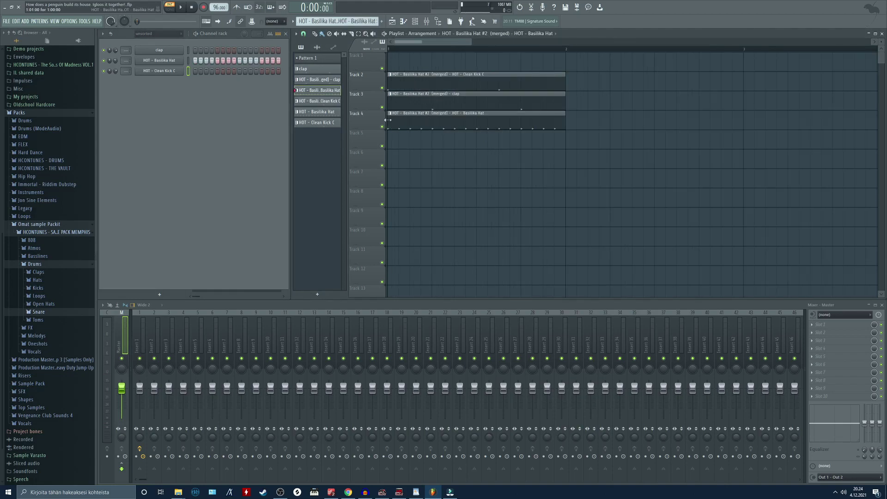
click(397, 52)
scroll(410, 55, down, 2)
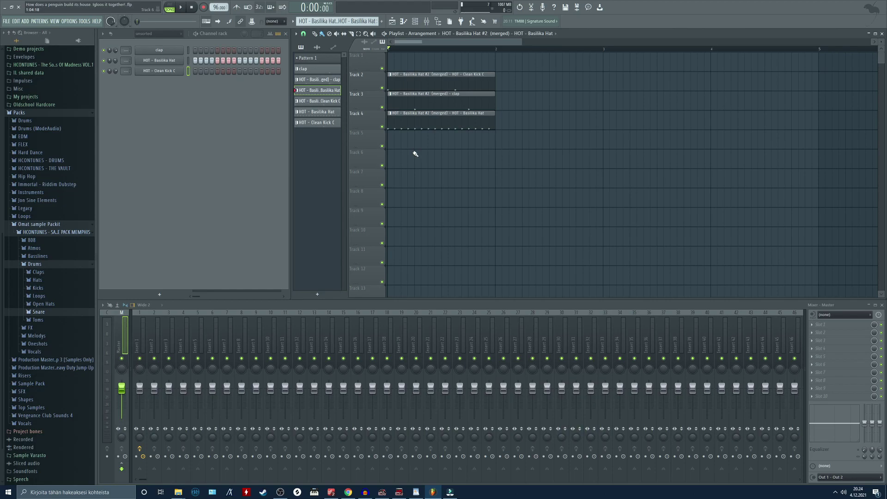
key(space)
key(space)
- Merge the three split pattern clips on Tracks 2 to 4 into one pattern and play it
drag(525, 75, 429, 137)
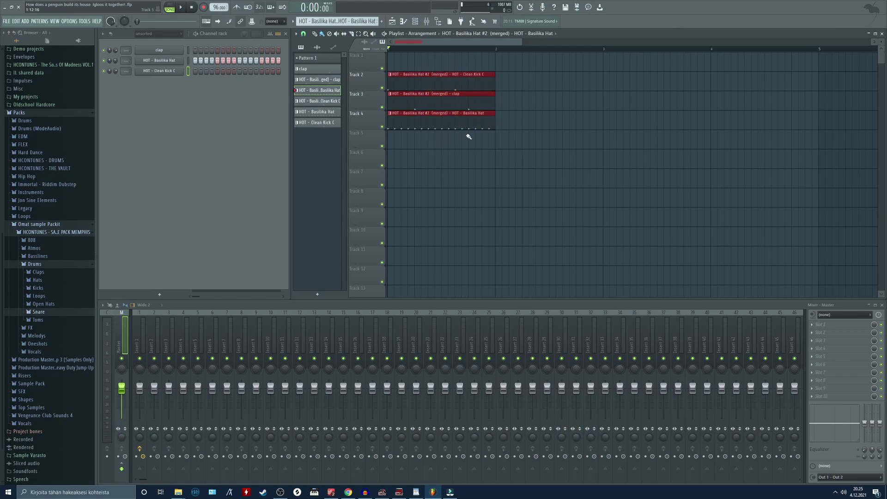
key(ctrl+alt+m)
click(462, 134)
right_click(462, 134)
click(169, 7)
scroll(397, 53, up, 2)
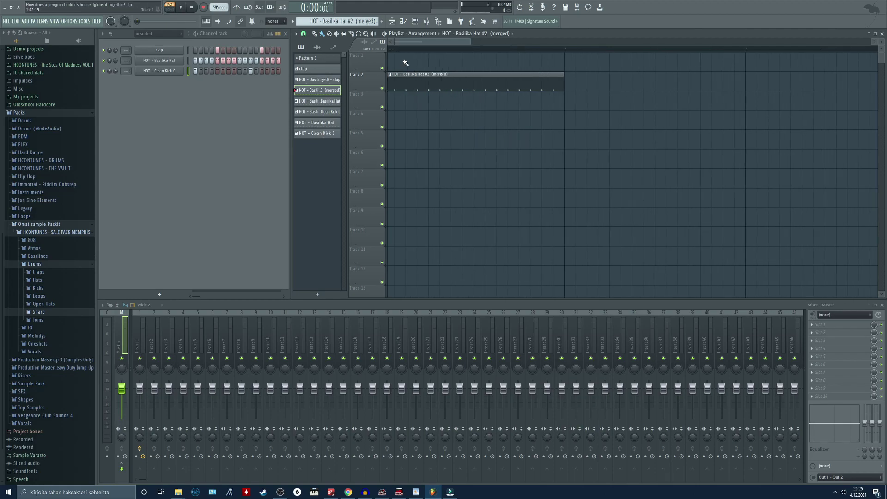
key(space)
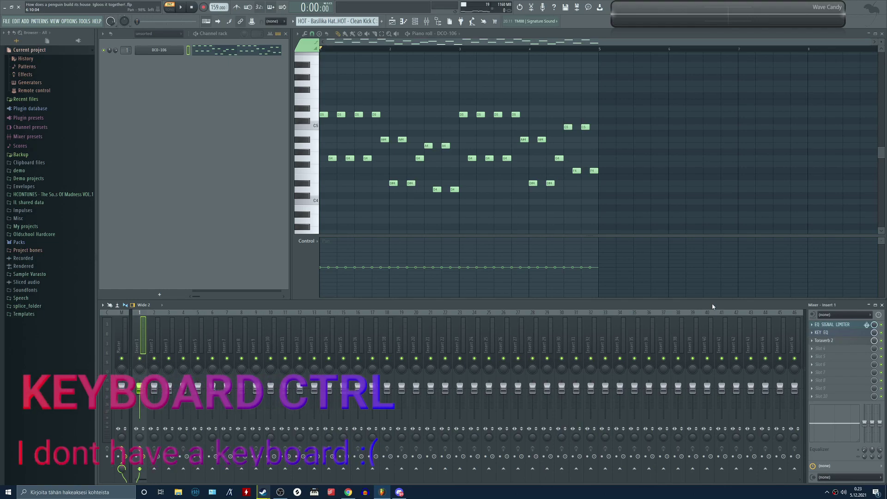
- Open the DCO-106 synth, listen to its melody, and close the synth window
click(157, 53)
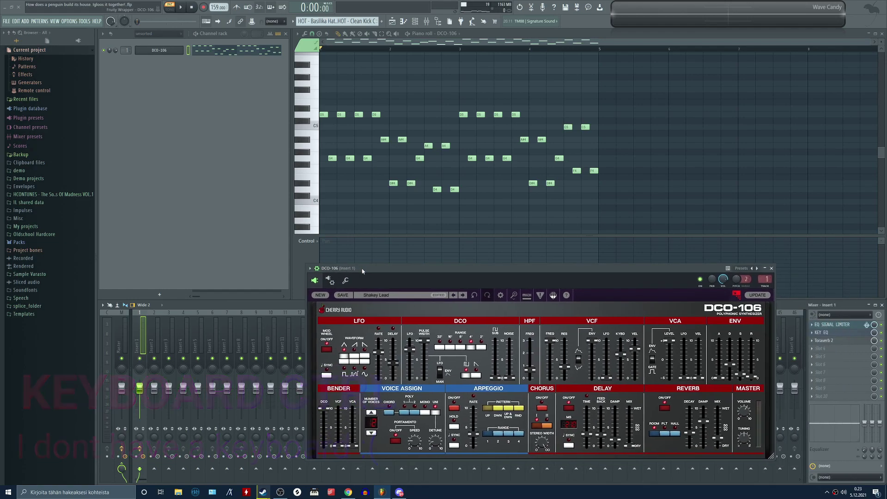
drag(364, 271, 333, 275)
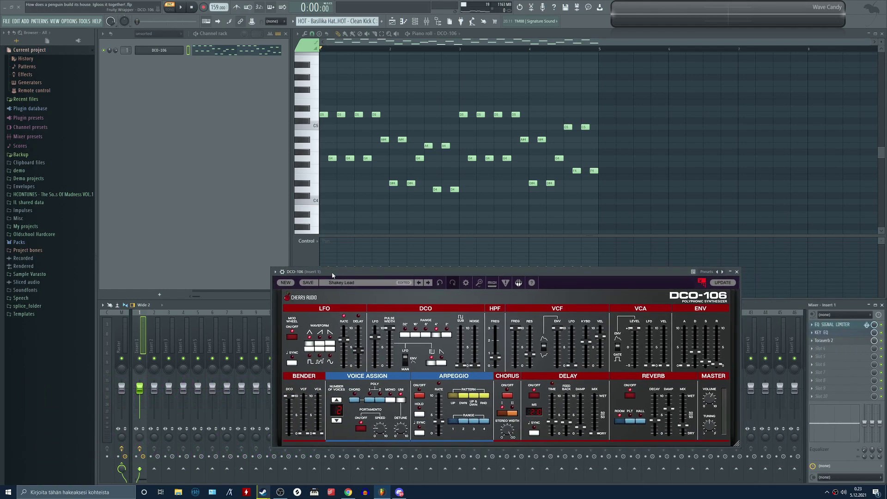
key(space)
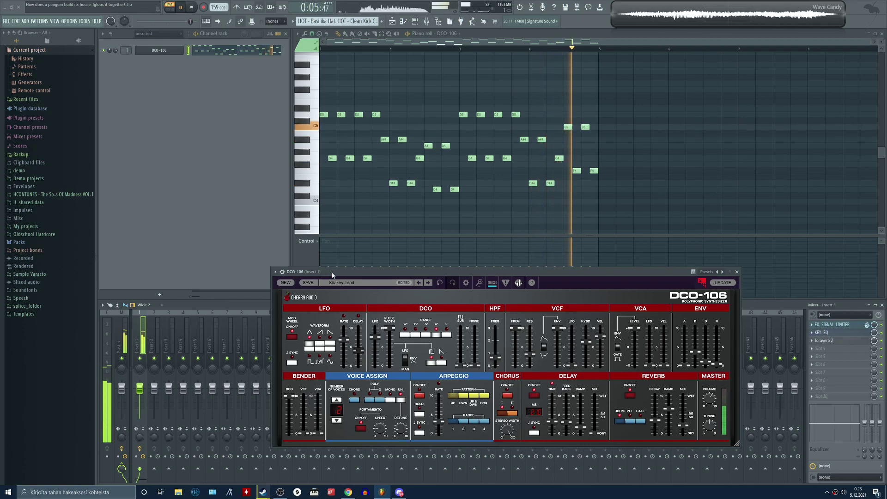
key(space)
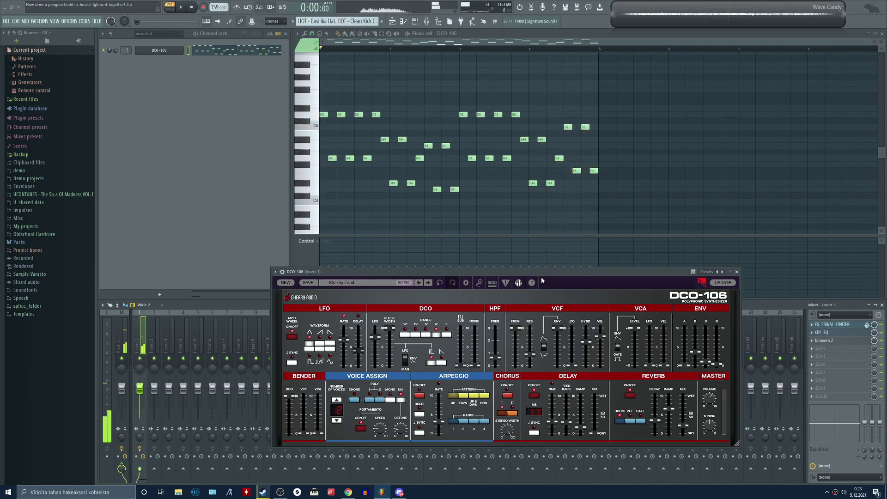
drag(547, 277, 519, 270)
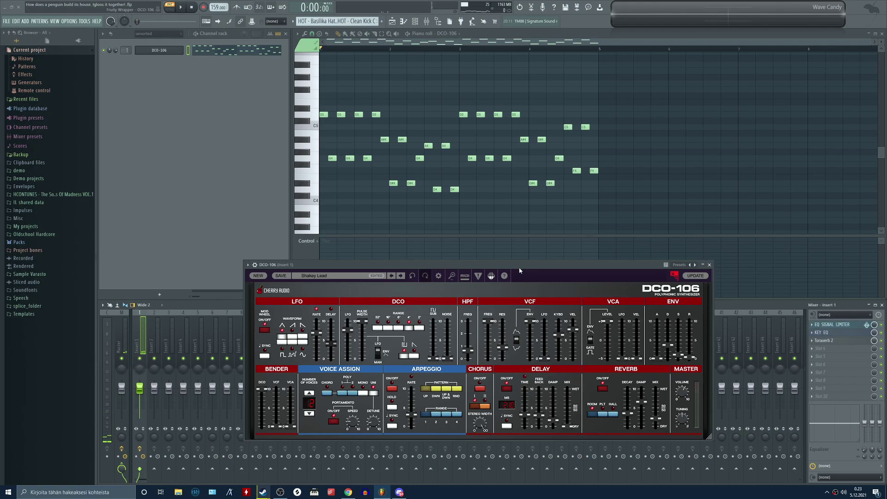
click(709, 265)
- Add a Fruity Keyboard Controller channel to the rack and close its window
click(155, 295)
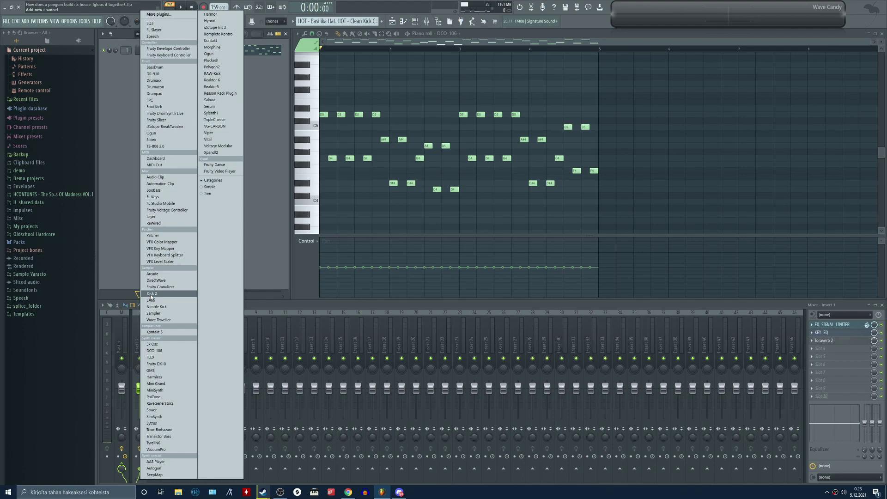
click(169, 55)
drag(171, 101, 199, 157)
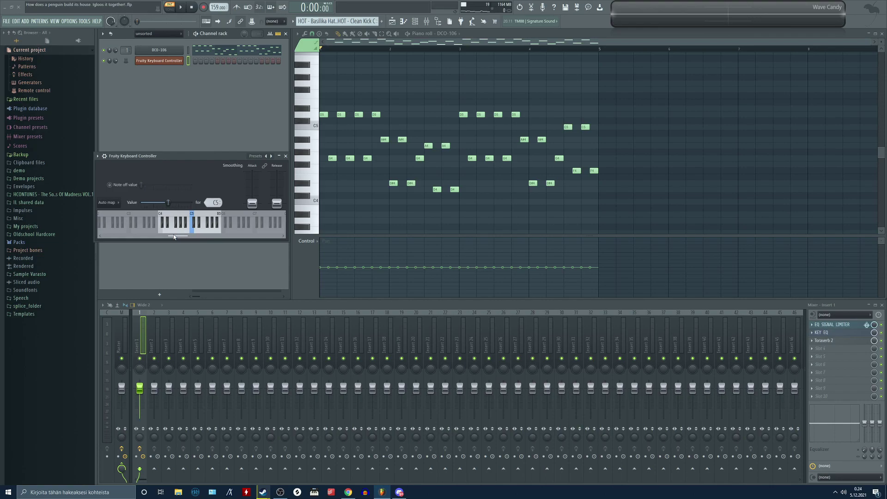
click(159, 60)
- Copy the DCO-106 melody notes into the Fruity Keyboard Controller channel
right_click(182, 50)
click(258, 60)
right_click(184, 57)
click(267, 73)
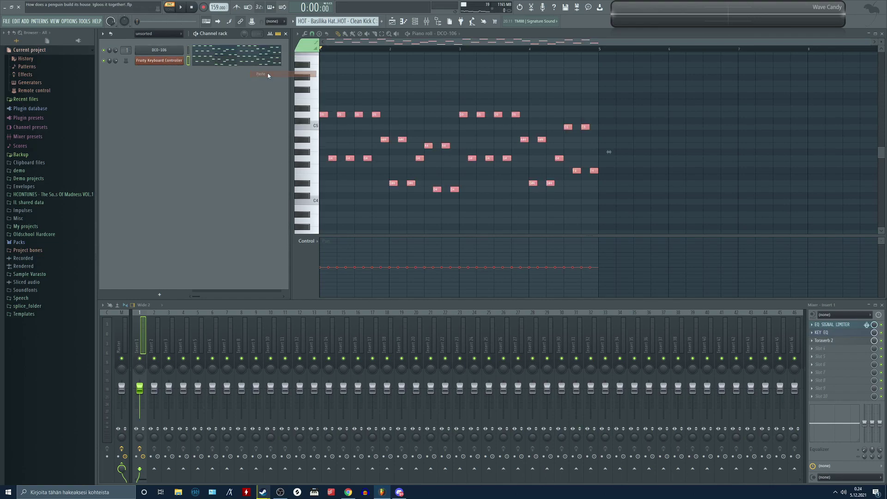
- Add a Layer channel and move it above DCO-106 in the channel rack
click(161, 296)
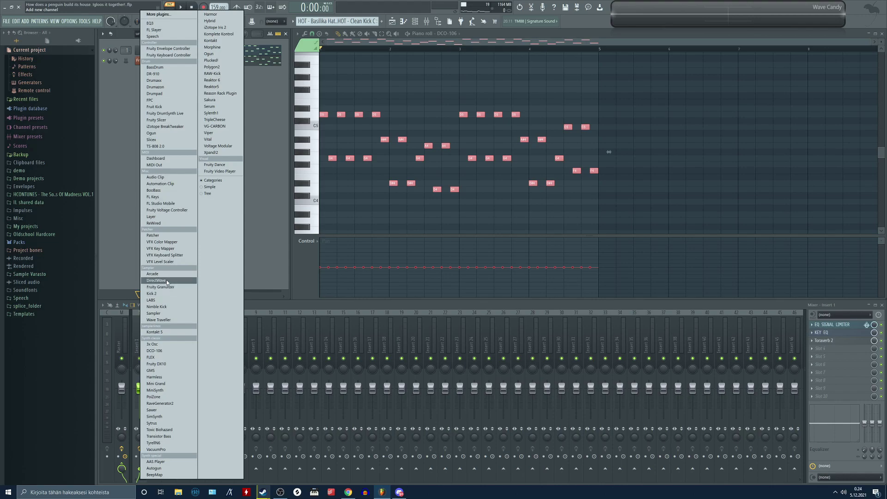
click(157, 217)
mouse_move(159, 71)
mouse_down()
mouse_move(170, 53)
mouse_move(170, 74)
mouse_up()
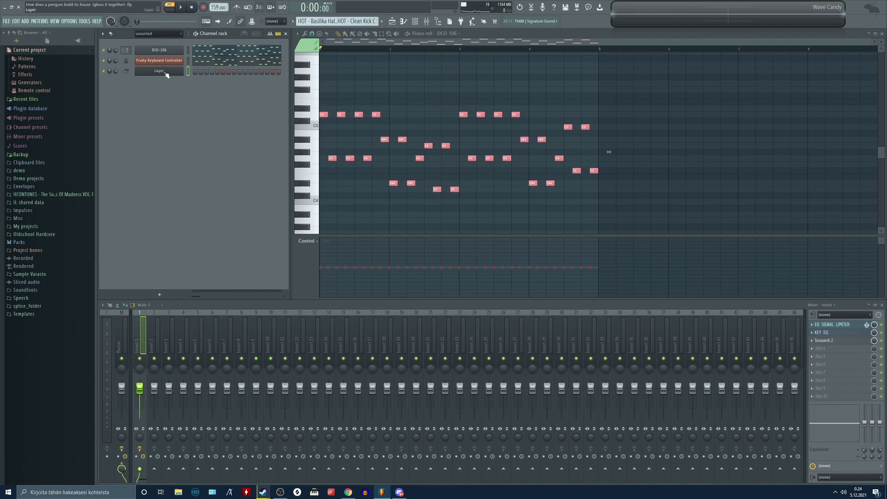
drag(166, 73, 167, 53)
- Set DCO-106 and Fruity Keyboard Controller as children of the Layer channel
click(167, 53)
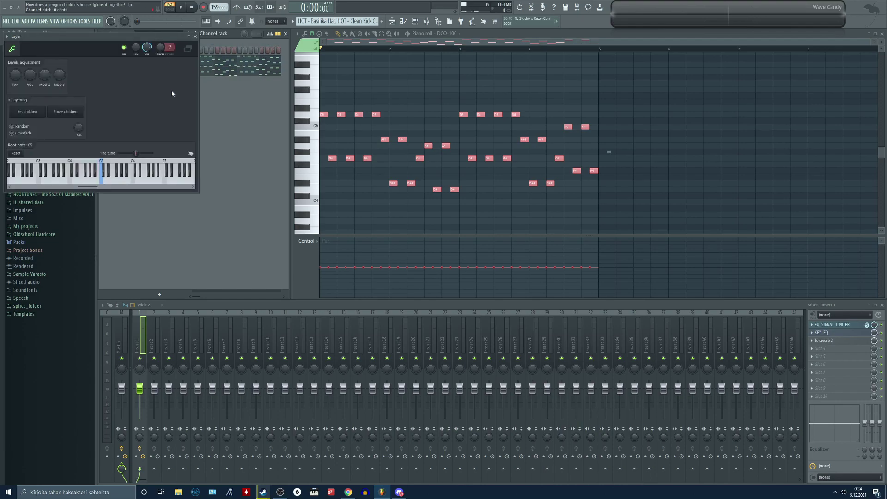
click(189, 62)
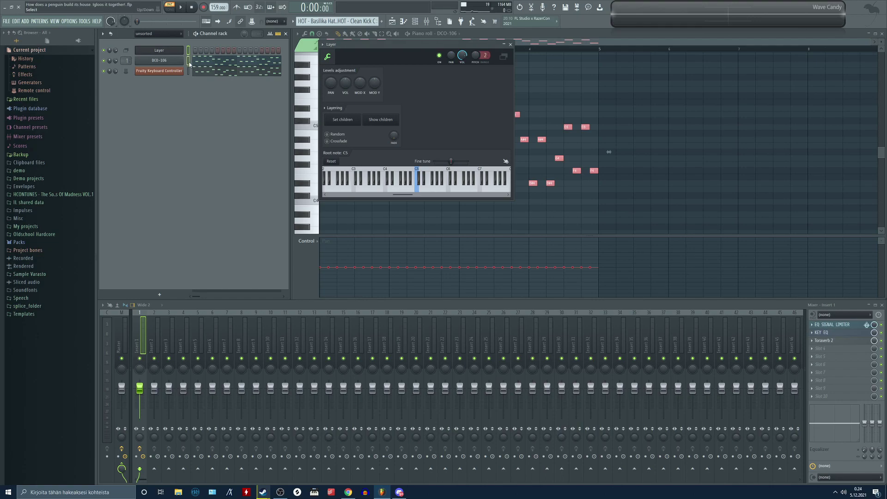
click(340, 122)
- Move the melody notes to the Layer channel, leaving DCO-106 and Fruity Keyboard Controller without their own notes
right_click(172, 64)
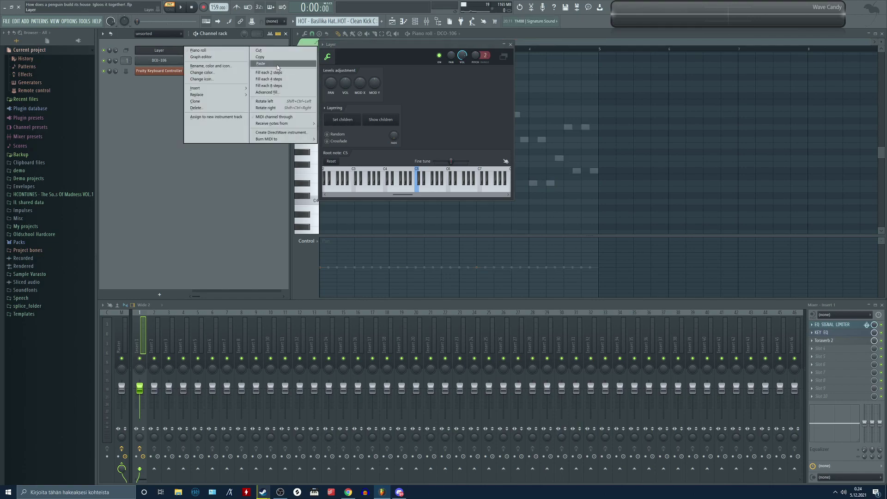
click(283, 64)
right_click(167, 72)
click(283, 74)
- Play the layered melody while watching Fruity Keyboard Controller's keys, and close the controller and Layer windows
key(space)
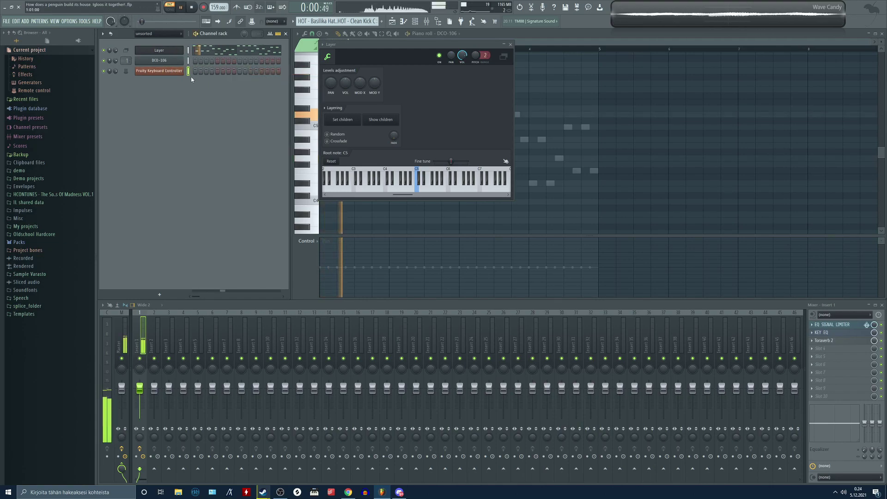
key(space)
click(166, 72)
key(space)
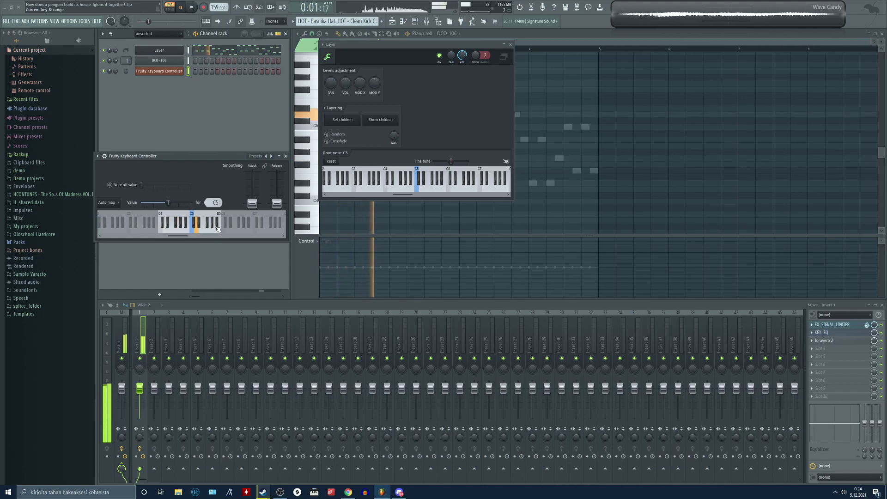
click(286, 156)
key(space)
click(510, 45)
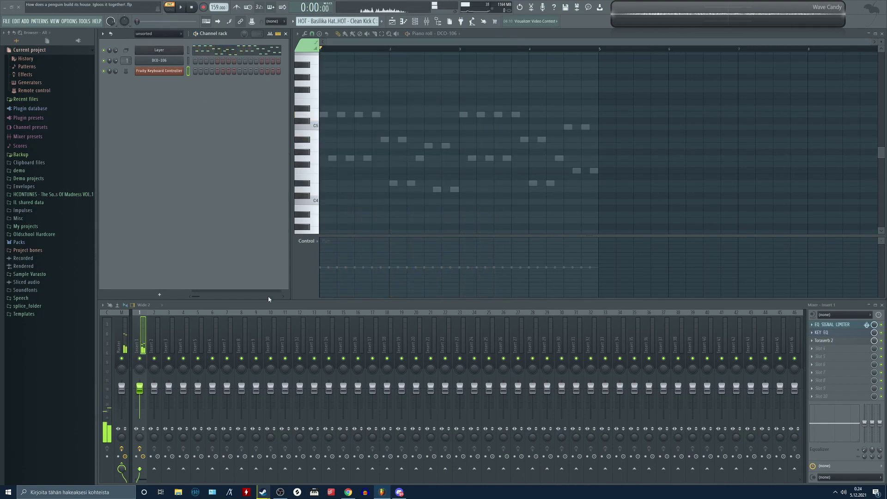
- Open KEY EQ, EQ SIGNAL LIMITER and Fruity Keyboard Controller, and arrange the two effect windows beside each other
click(823, 332)
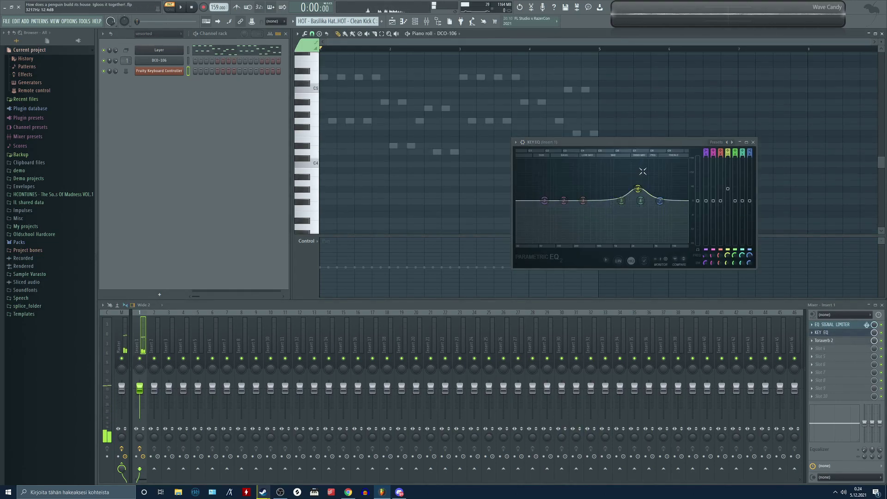
drag(628, 142, 599, 166)
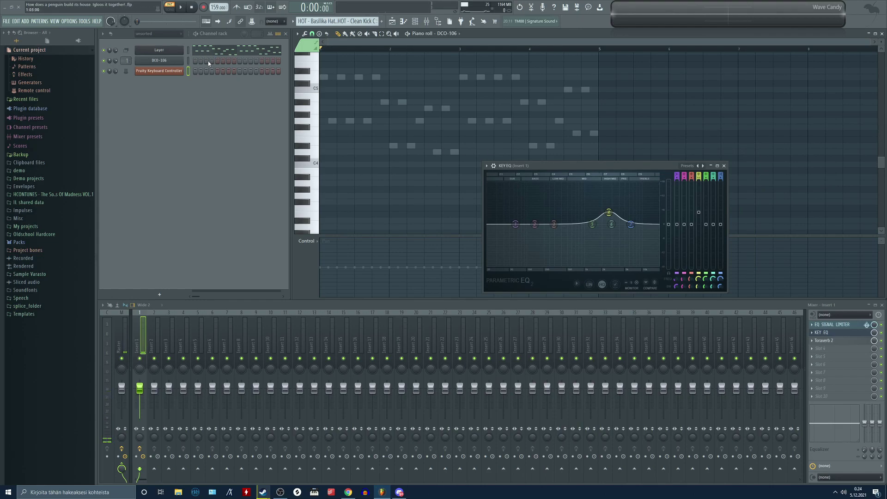
mouse_move(852, 344)
mouse_down()
mouse_move(871, 365)
mouse_move(834, 349)
mouse_move(836, 333)
mouse_move(837, 345)
mouse_up()
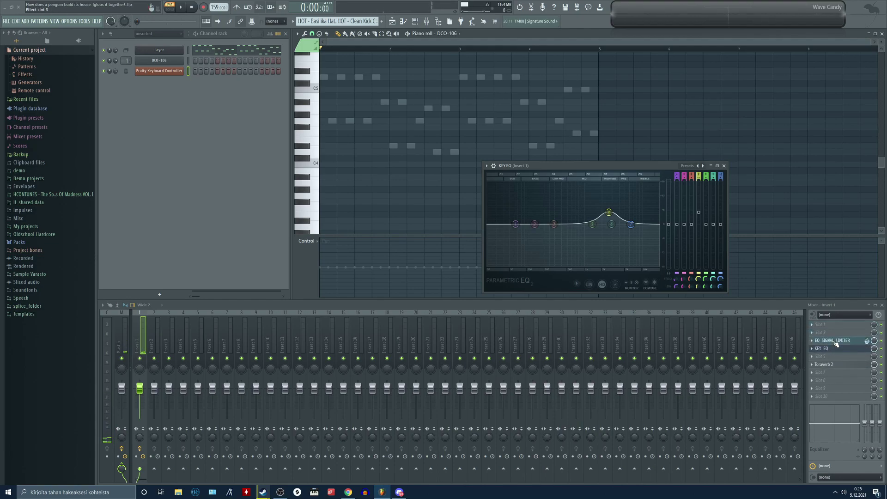
click(836, 345)
drag(418, 151, 410, 172)
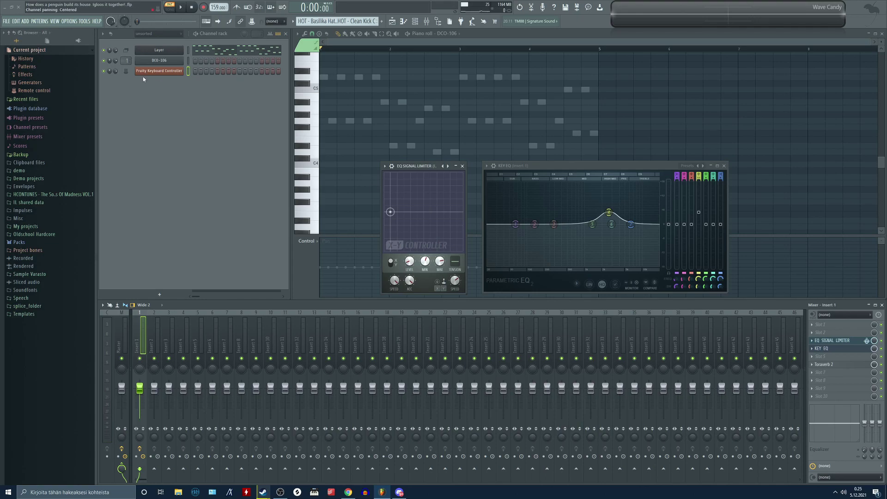
click(161, 72)
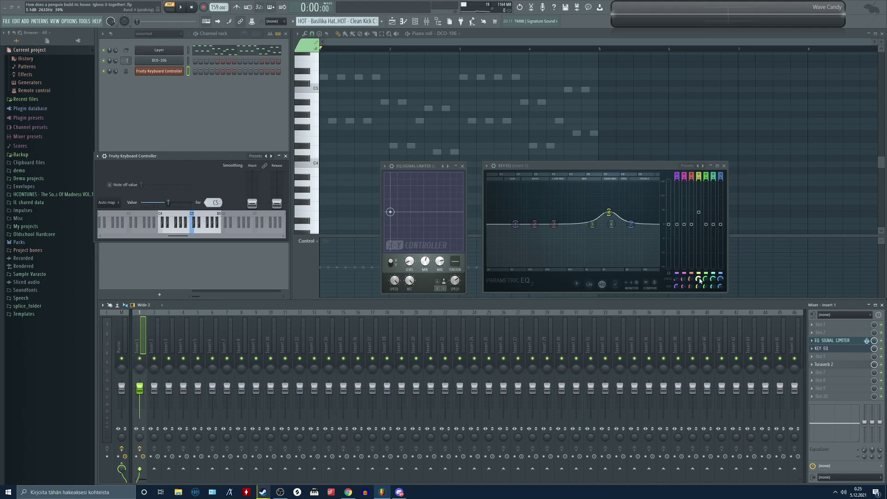
- Link KEY EQ's band 4 frequency to the EQ SIGNAL LIMITER - Y internal controller
scroll(700, 281, down, 3)
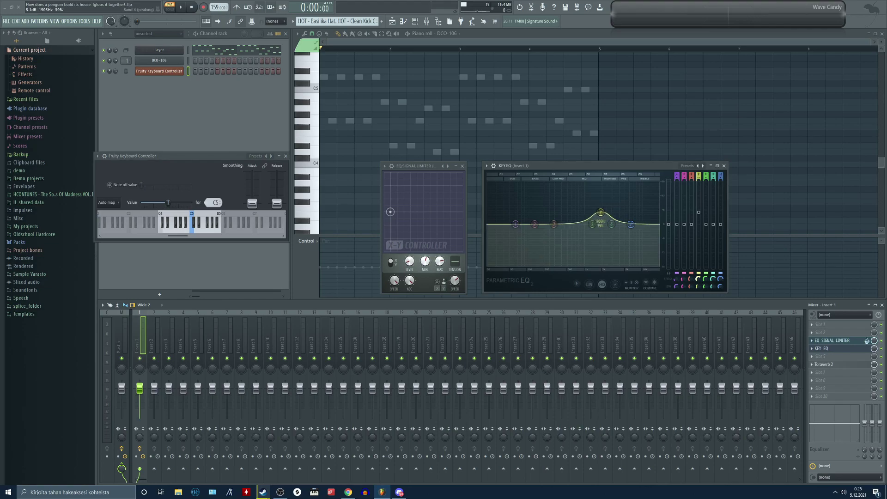
right_click(698, 280)
click(722, 348)
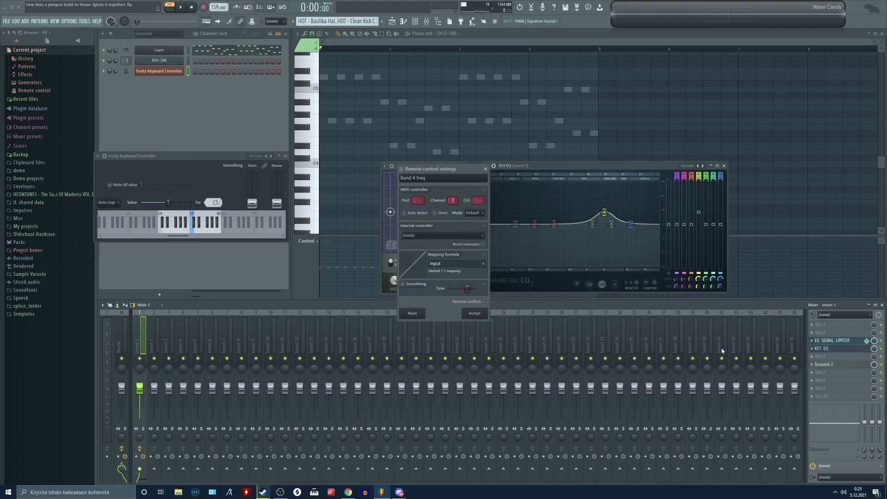
drag(454, 169, 569, 145)
click(539, 212)
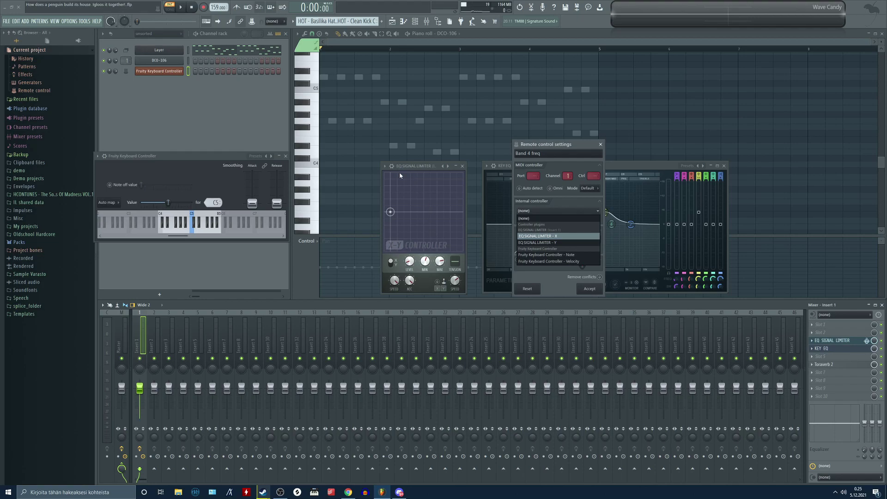
click(564, 243)
click(589, 289)
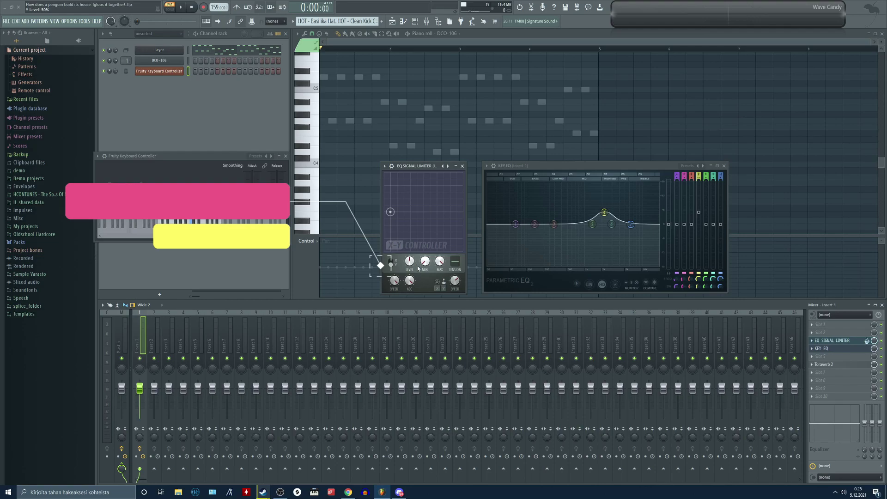
- Limit EQ SIGNAL LIMITER's Y range, with Y Max at 73%, and test the EQ band's sweep using Y Level
drag(421, 168, 418, 168)
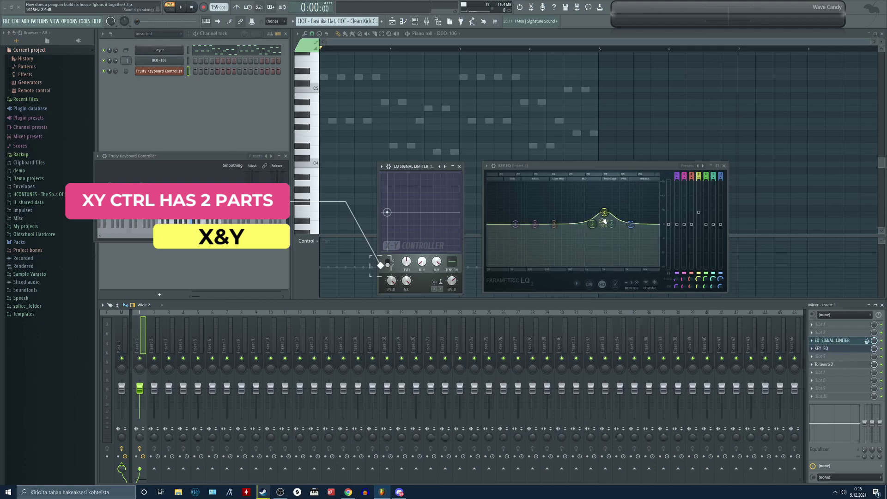
key(space)
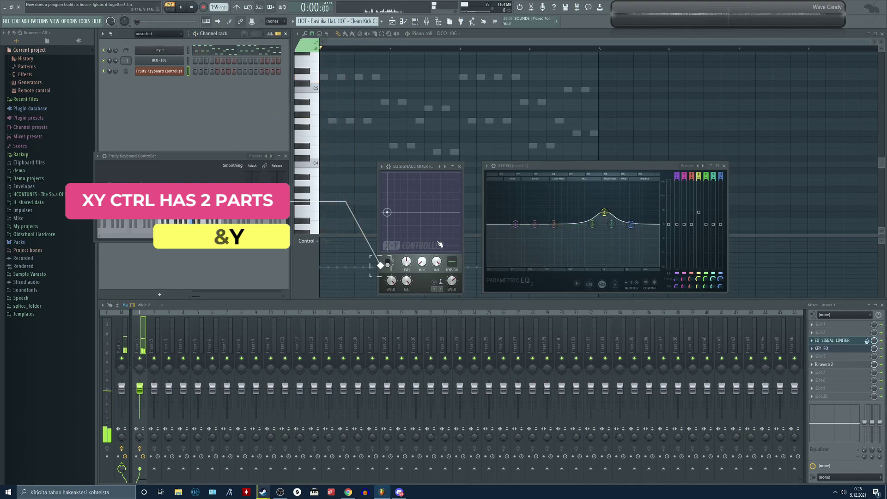
drag(202, 158, 222, 146)
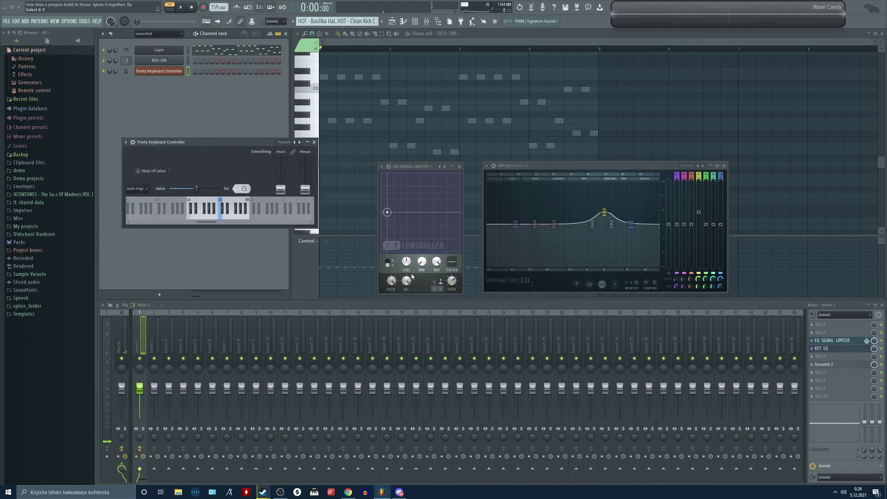
mouse_move(407, 268)
mouse_down()
mouse_move(408, 231)
mouse_move(408, 267)
mouse_up()
drag(416, 166, 406, 176)
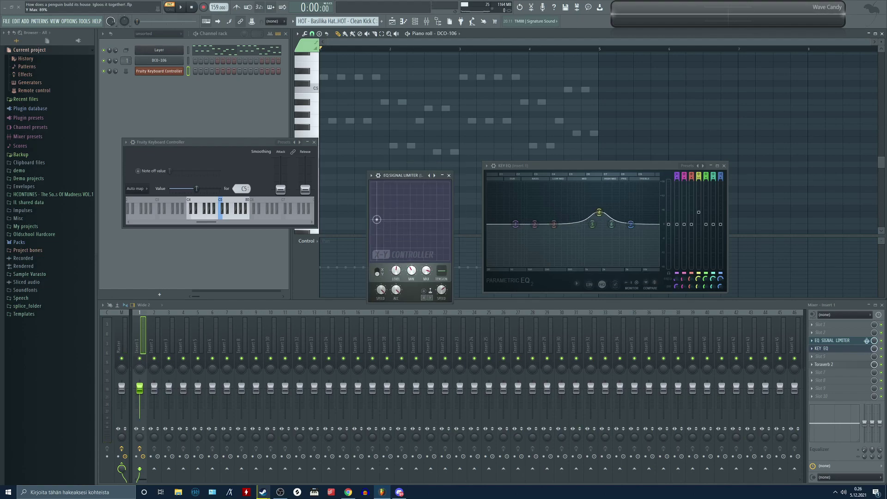
drag(396, 271, 397, 272)
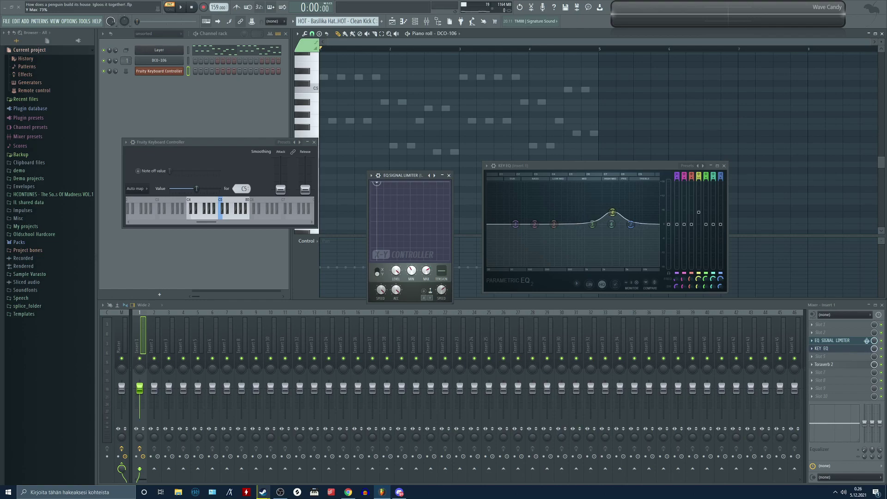
drag(396, 272, 396, 273)
- Link EQ SIGNAL LIMITER's Y Level to the Fruity Keyboard Controller - Note internal controller
right_click(399, 273)
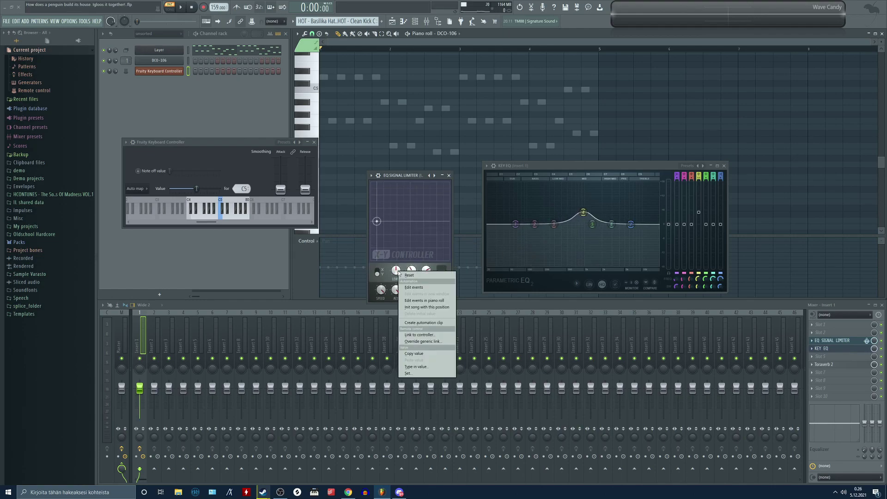
click(426, 334)
click(415, 236)
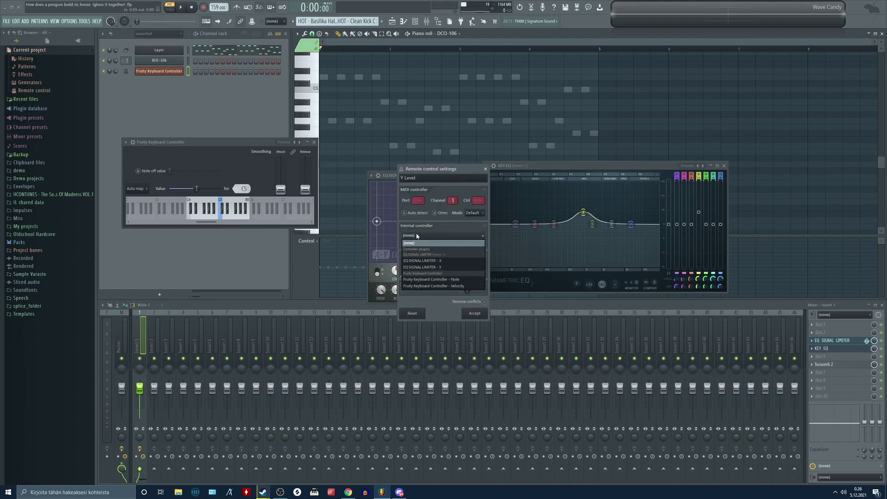
click(434, 280)
click(481, 315)
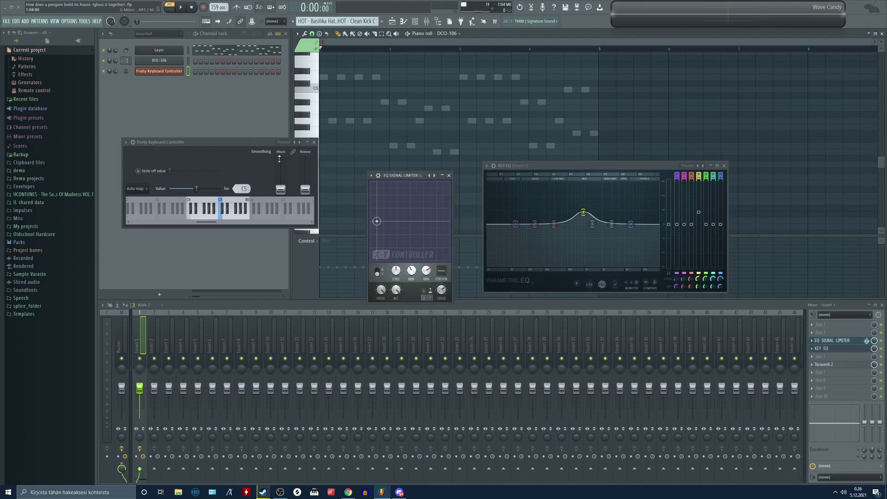
- Play the layered melody to check how KEY EQ's band 4 follows the notes, and stop playback
click(229, 147)
key(space)
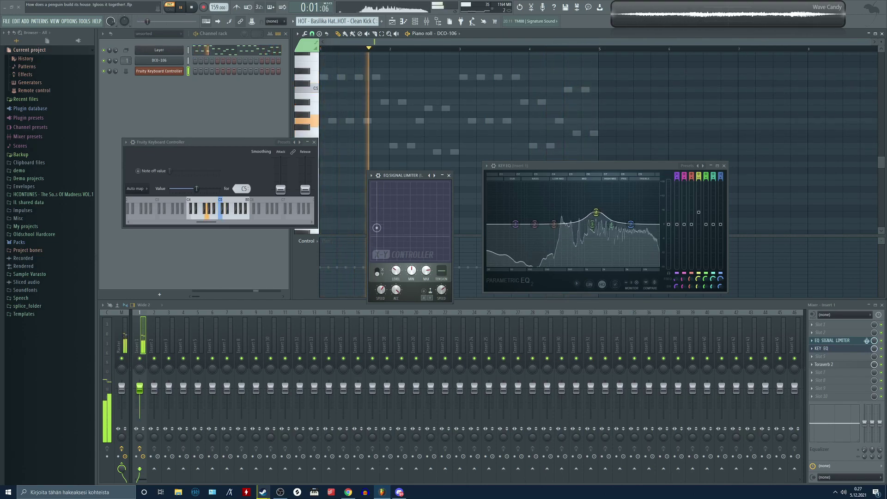
key(space)
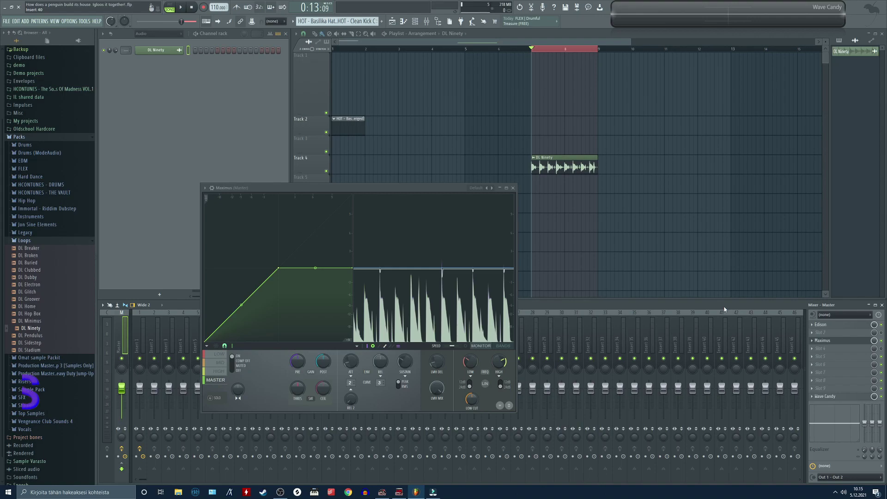
- Switch on the Maximus option that applies mid compression to the whole input, and audition the DL Ninety loop
click(357, 346)
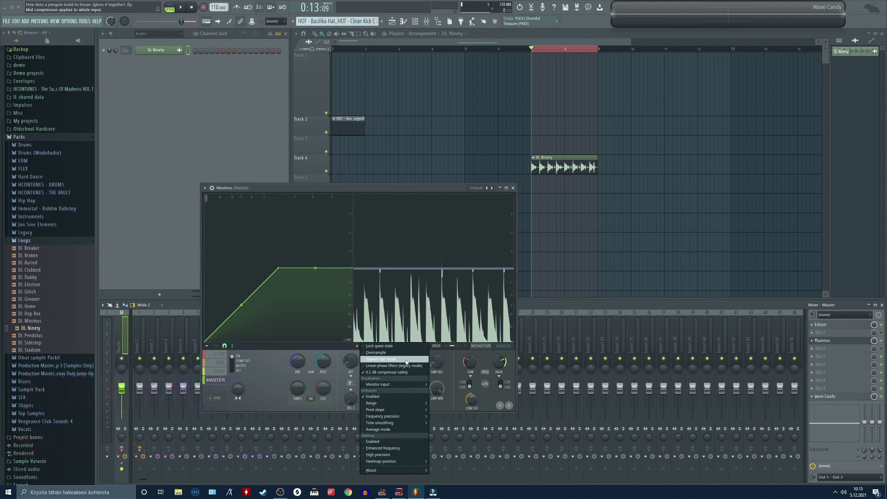
click(406, 361)
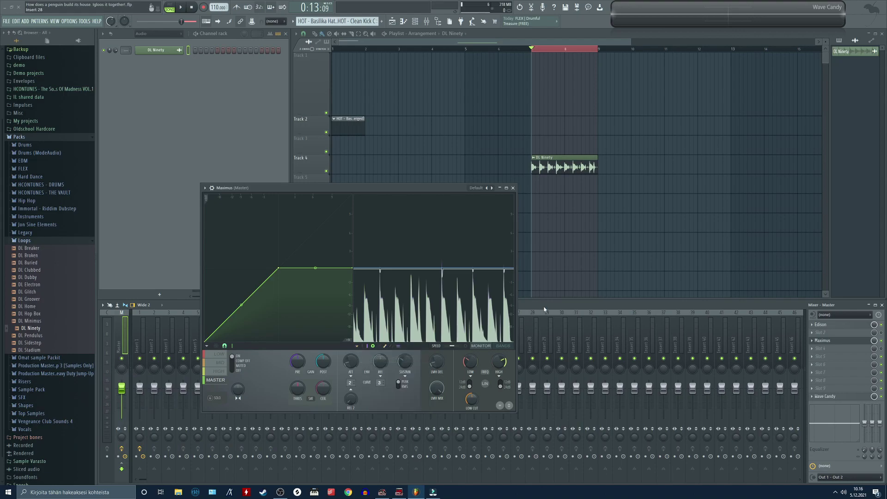
key(space)
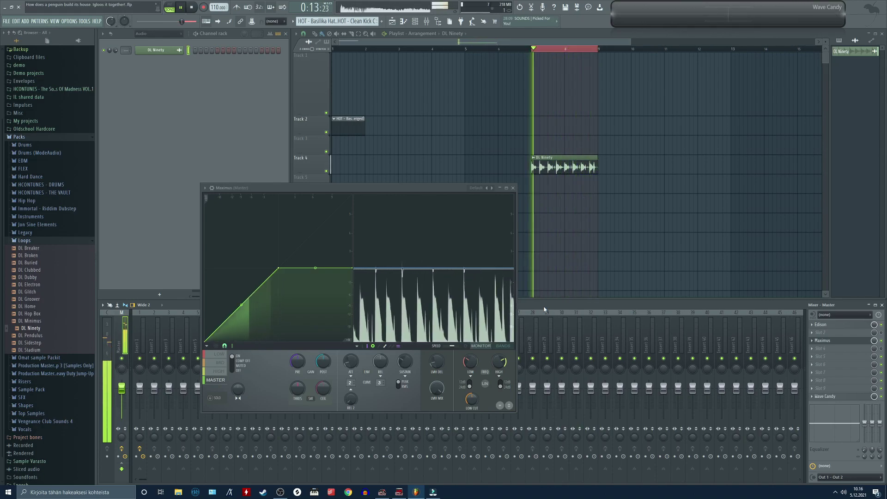
key(space)
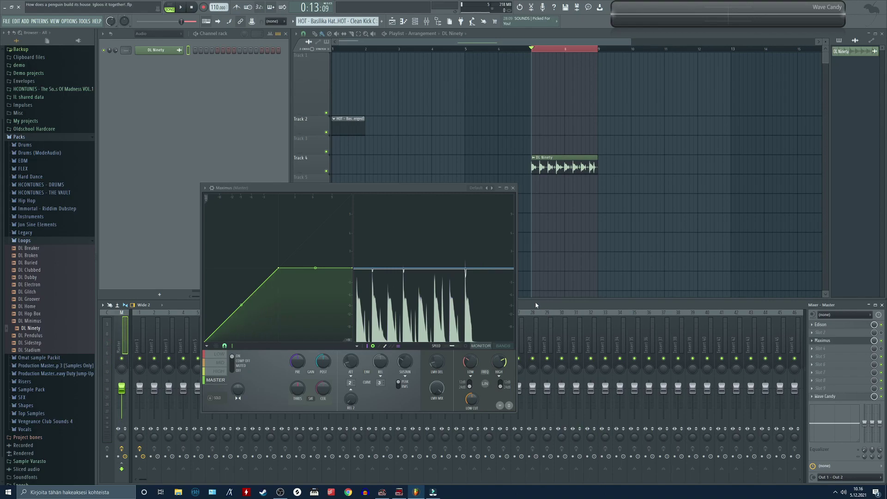
- Audition the loop while switching between Maximus's bands, finish on the mid band, and review the mid compression option
click(220, 355)
key(space)
click(220, 372)
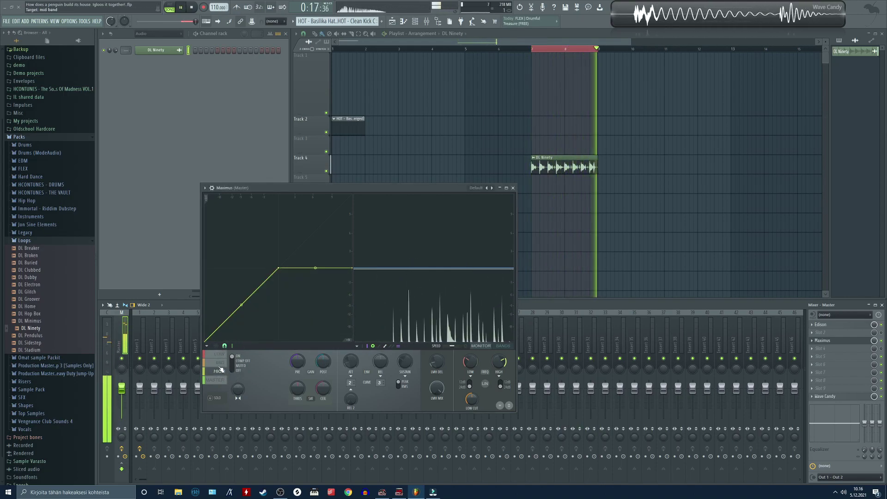
click(221, 366)
key(space)
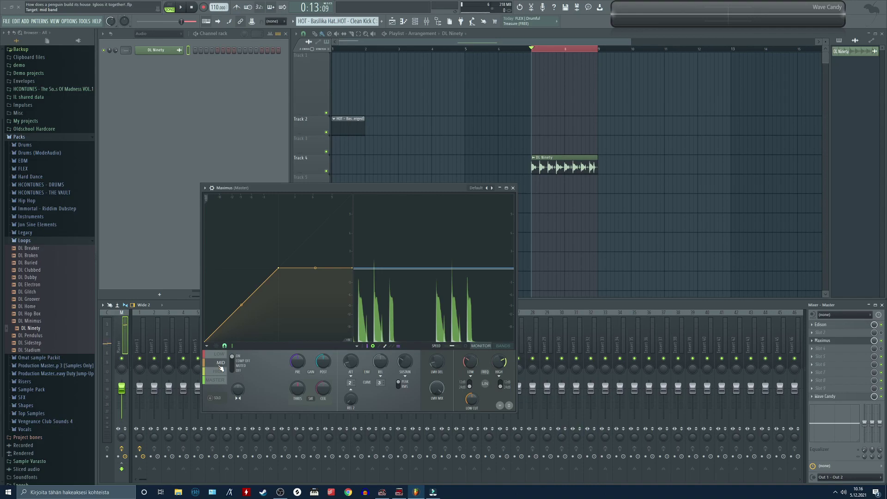
click(361, 348)
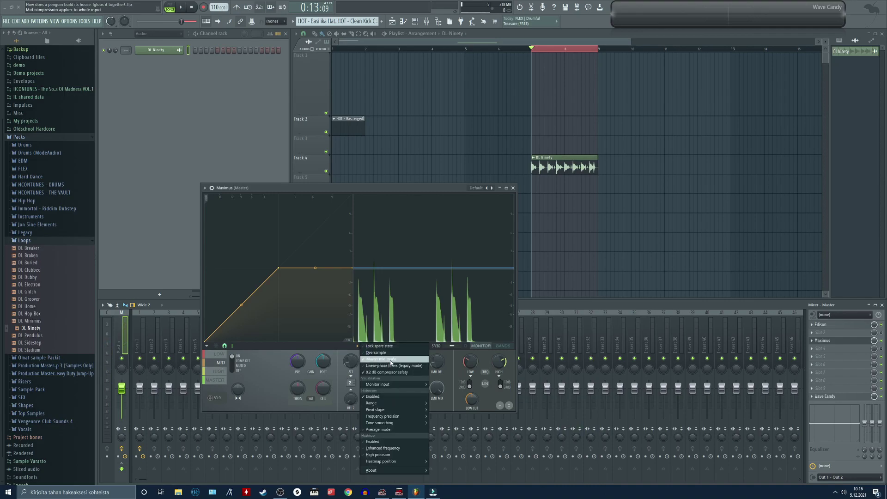
click(273, 384)
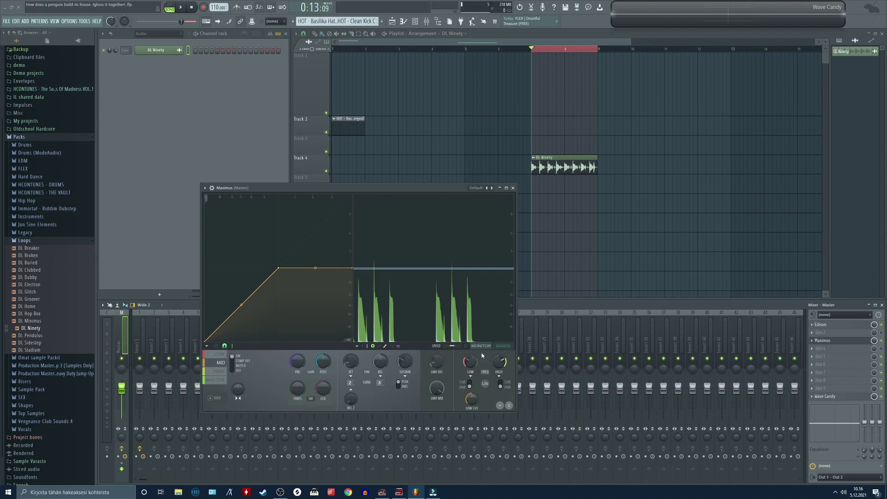
- Show Maximus's band spectrum during playback and lower the high band frequency to 80 Hz to isolate the kick
key(space)
click(466, 346)
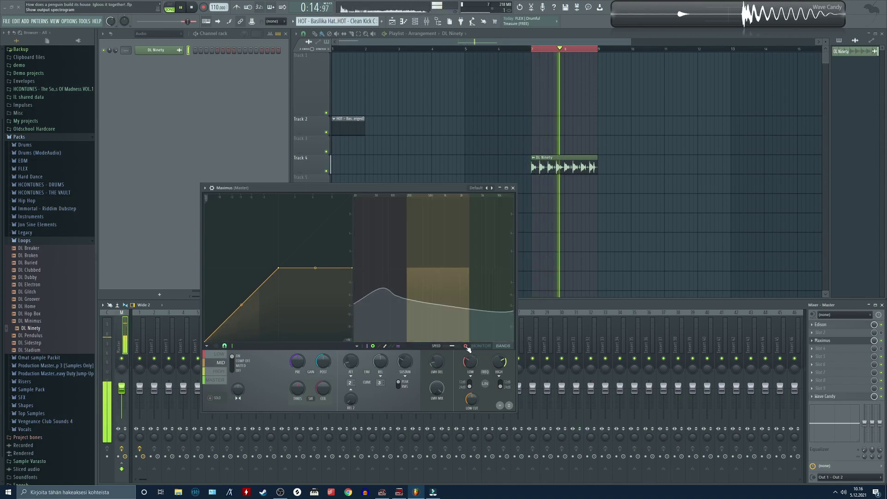
drag(505, 368, 504, 399)
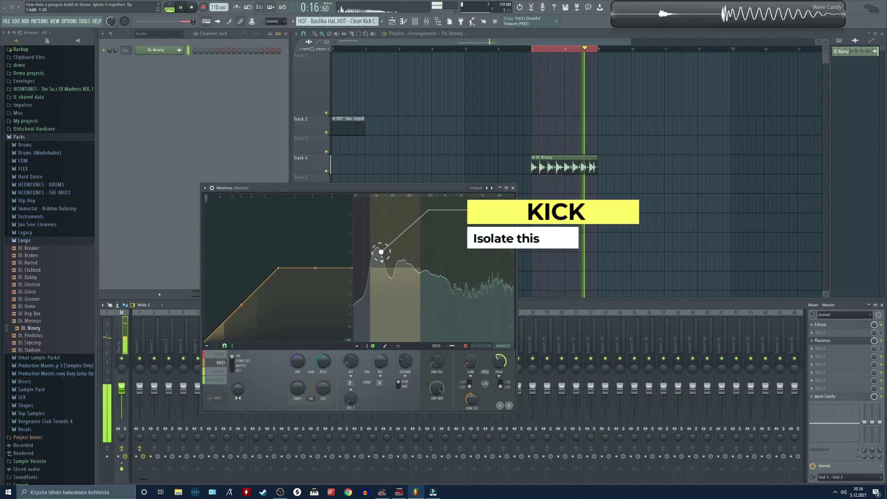
drag(499, 361, 500, 372)
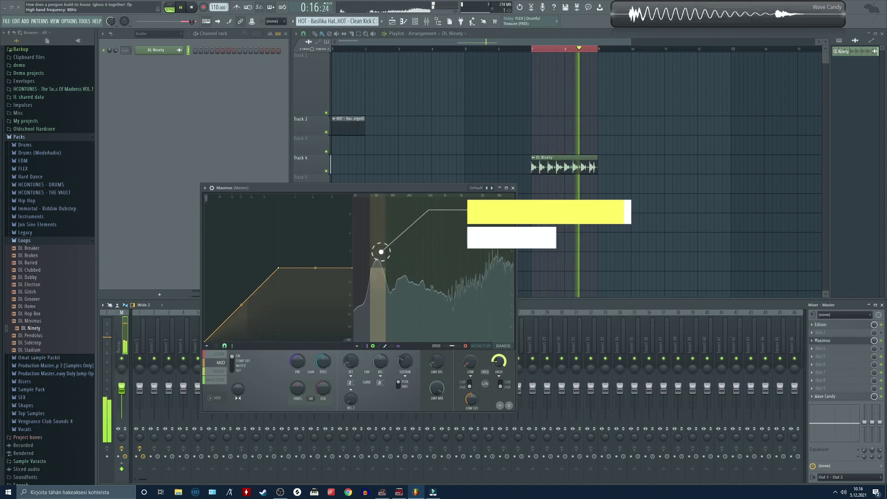
- Return Maximus to the monitor view and raise the mid band's pre gain to about 6.5 dB
click(481, 348)
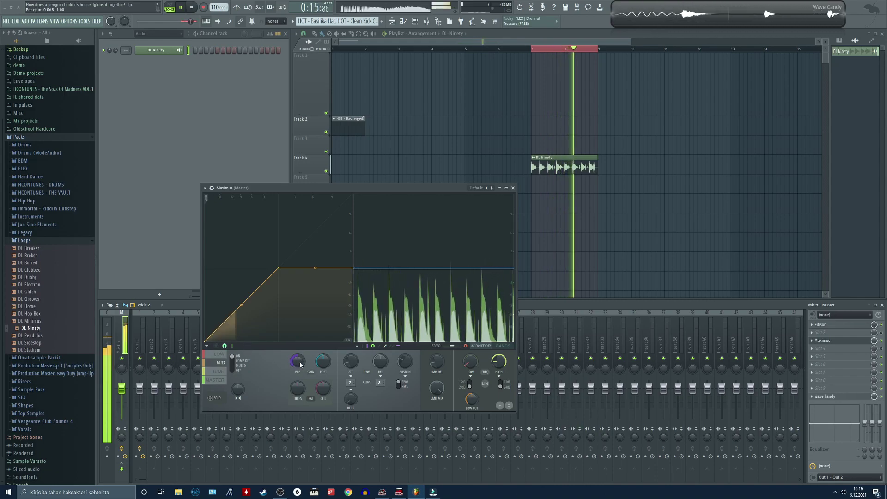
drag(301, 365, 300, 349)
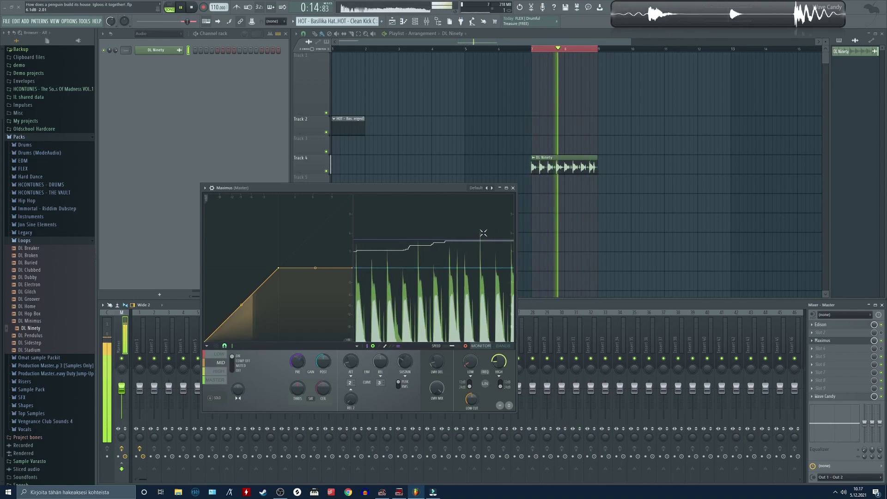
drag(298, 362, 298, 358)
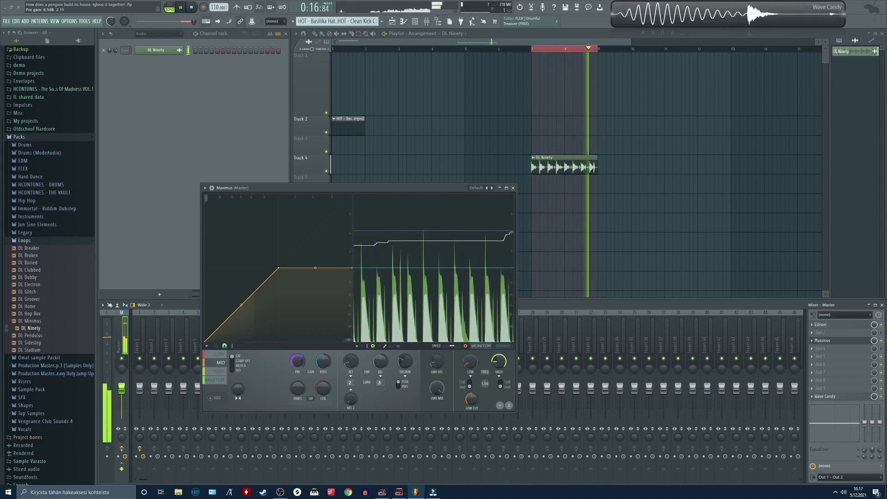
- Lower the flat upper part of the mid band's compression curve, and play the loop to hear the kick compression
right_click(241, 305)
key(space)
right_click(281, 267)
click(289, 274)
drag(353, 273, 354, 304)
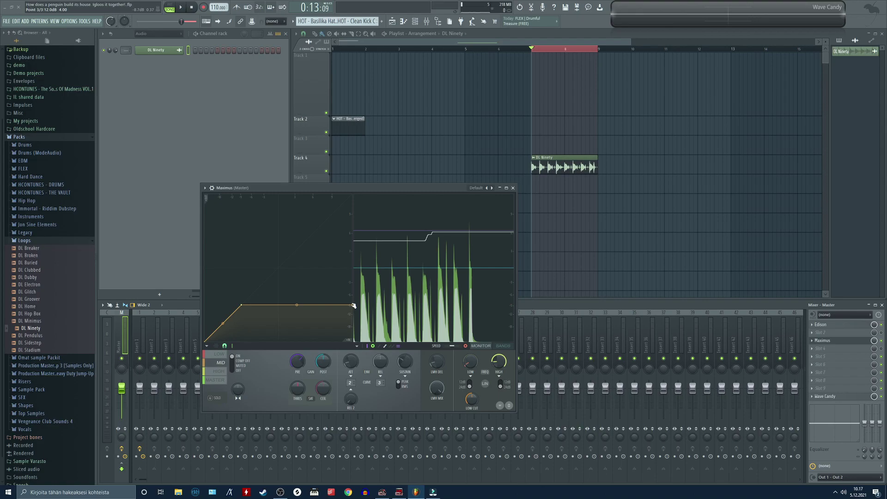
key(space)
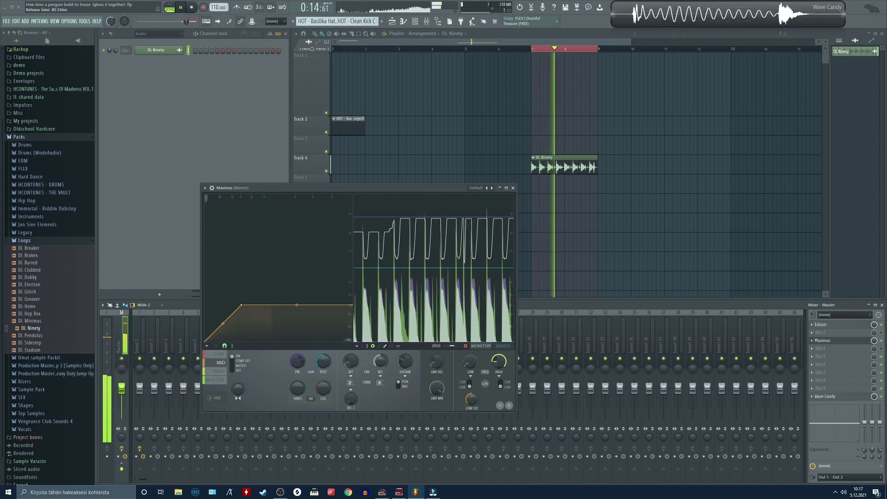
- Fine-tune the mid band's release and compression curve, and toggle Maximus's bypass to compare the loop with and without compression
drag(380, 361, 380, 357)
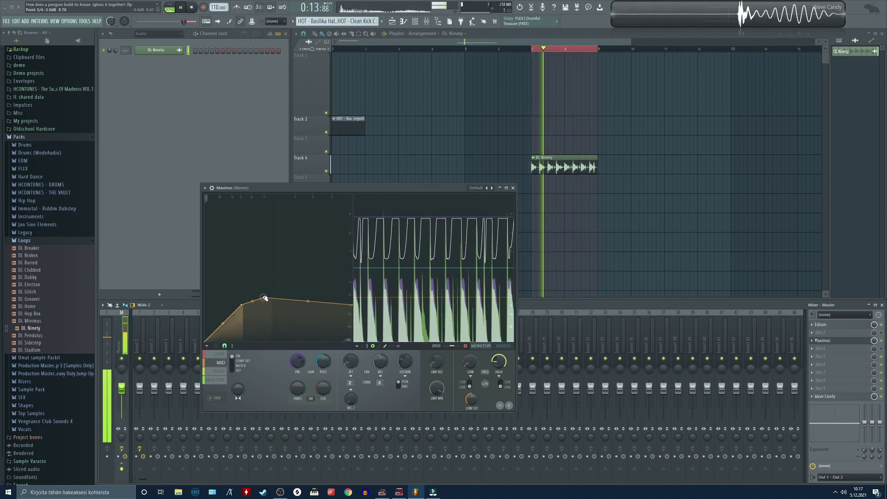
click(882, 342)
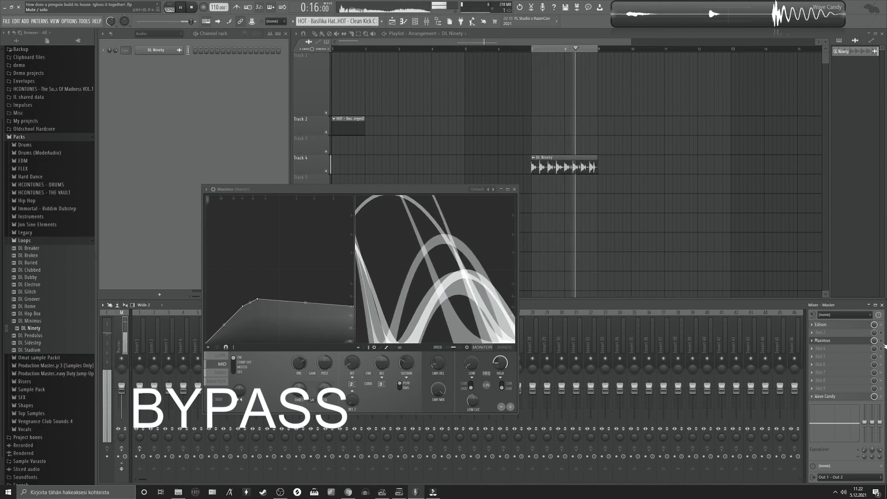
click(882, 342)
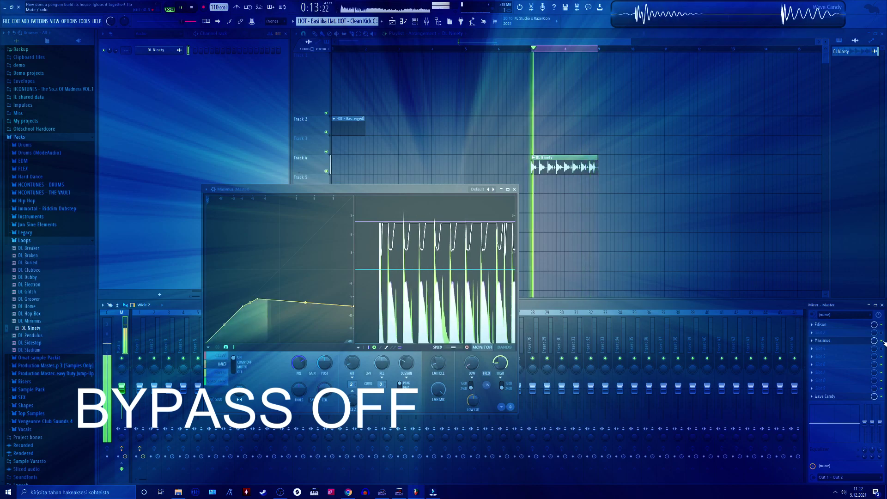
click(881, 341)
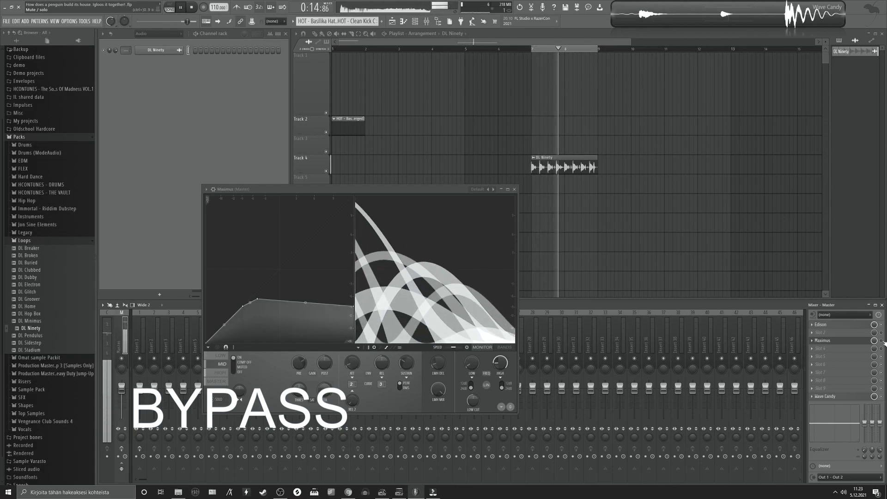
click(881, 341)
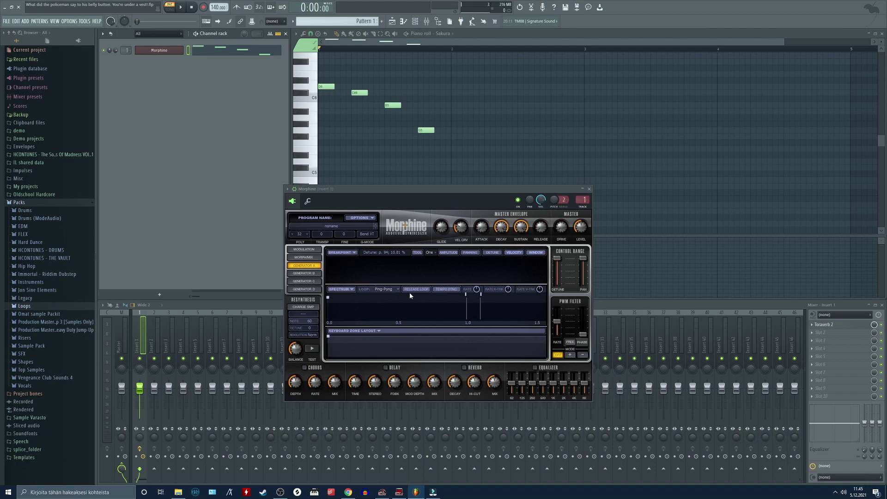
- Inspect the Toraverb 2 reverb on the Morphine mixer track, close it, and start playing the pattern
click(839, 326)
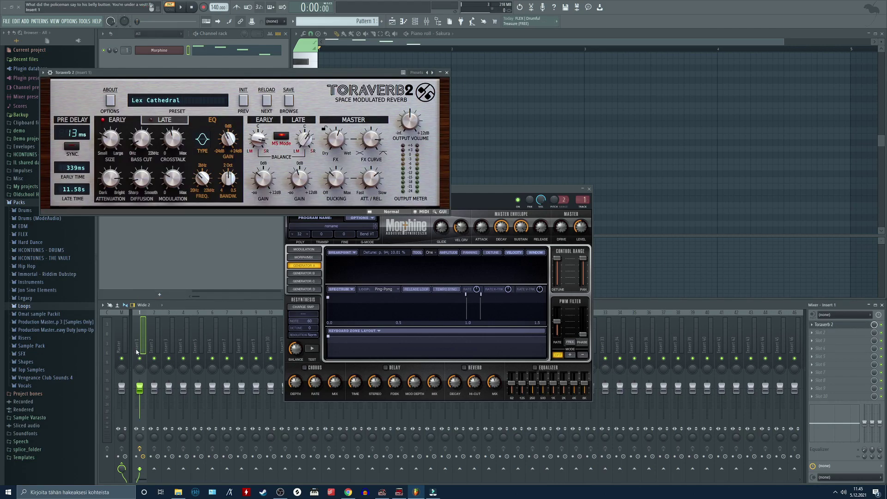
click(447, 73)
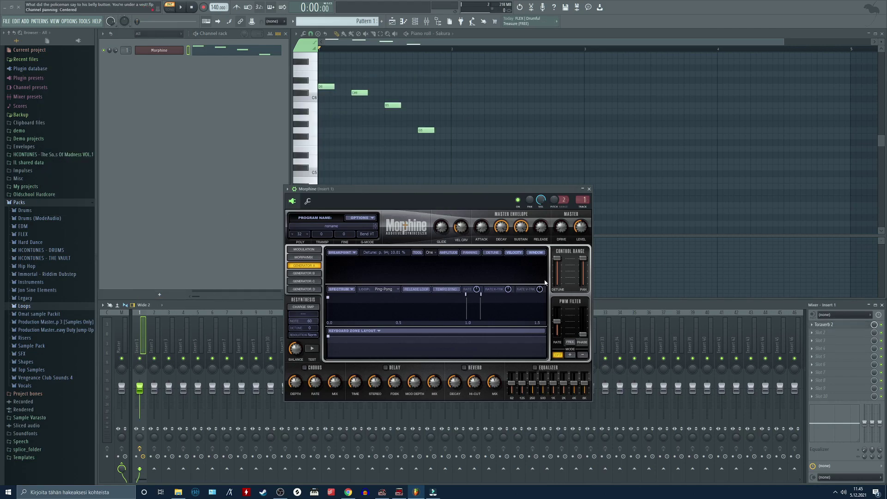
key(space)
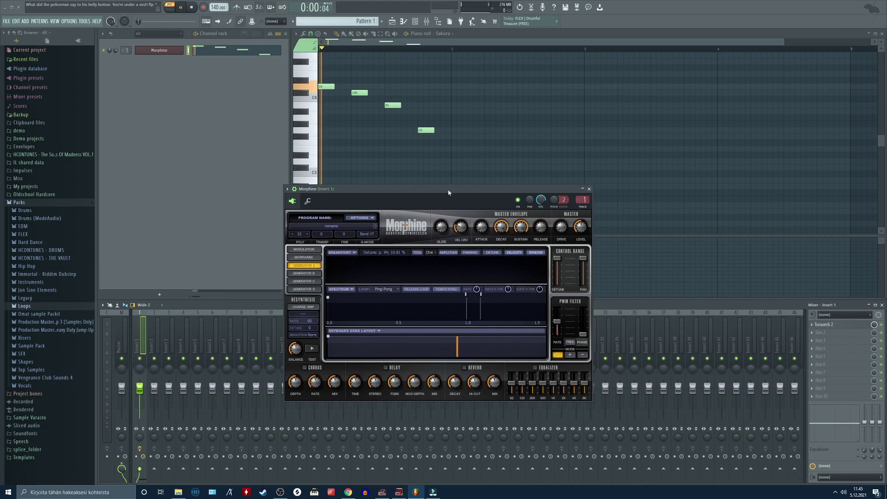
click(359, 217)
click(399, 242)
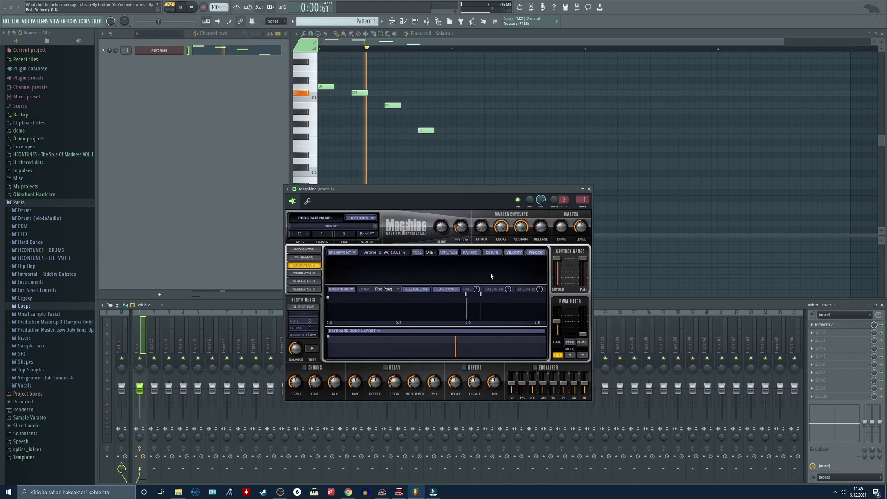
click(360, 218)
click(400, 242)
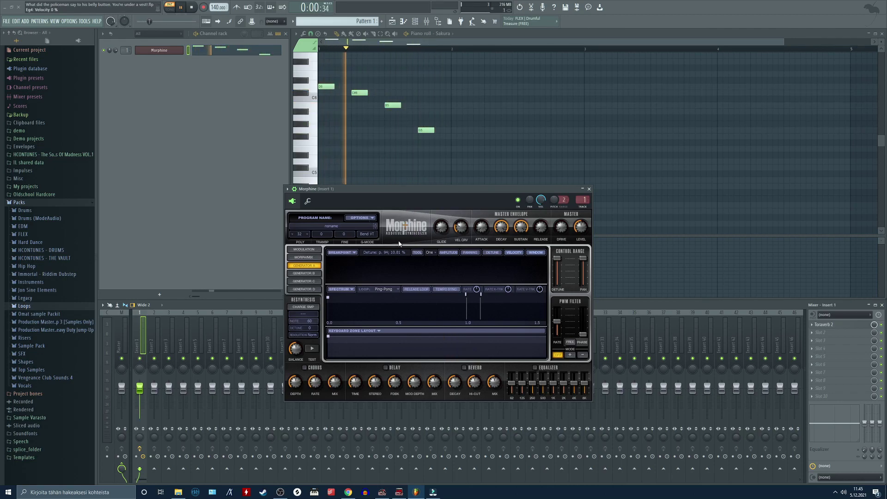
- Draw several amplitude partials in Morphine's Generator A, set the master level to 11.4 dB, and place a taller low partial at about 69%
click(448, 252)
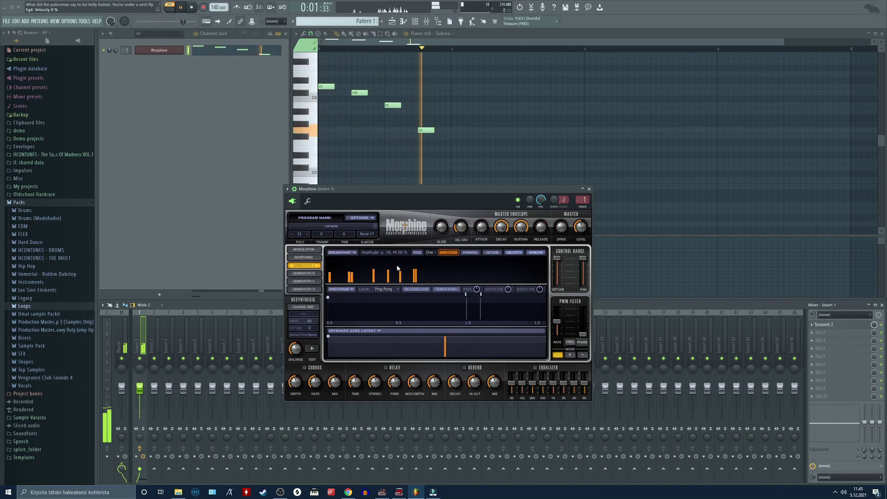
mouse_move(581, 227)
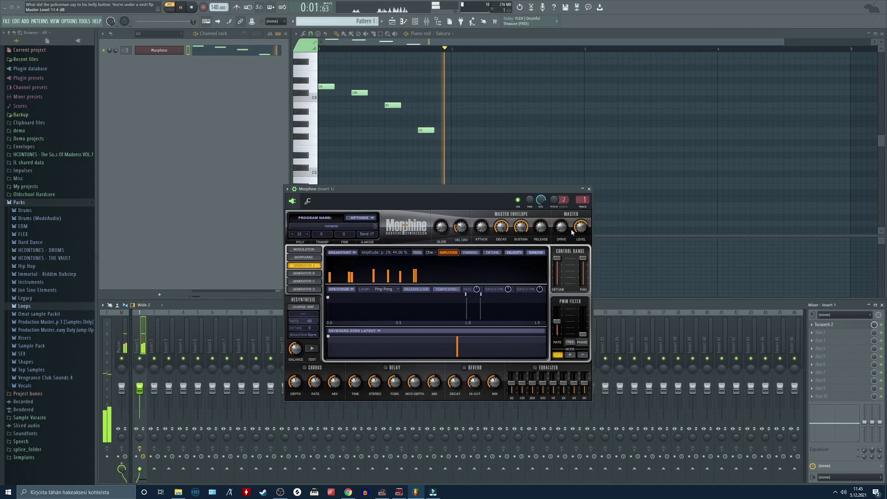
click(338, 266)
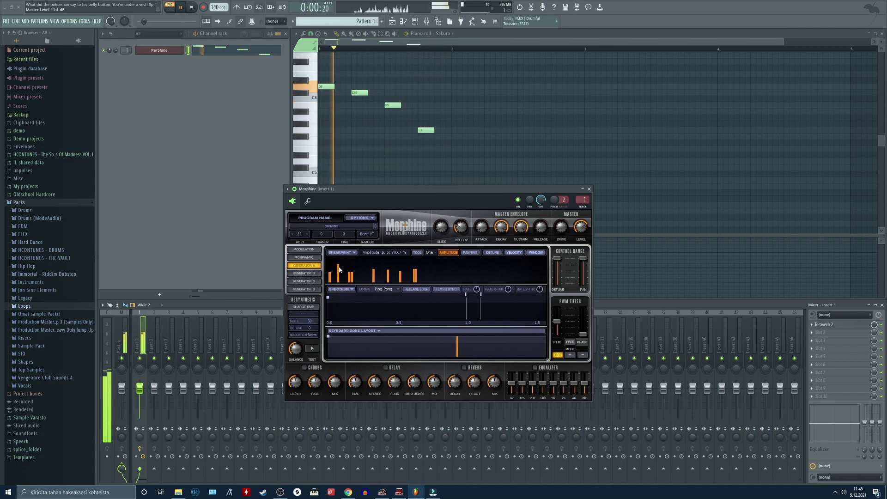
right_click(343, 272)
click(342, 271)
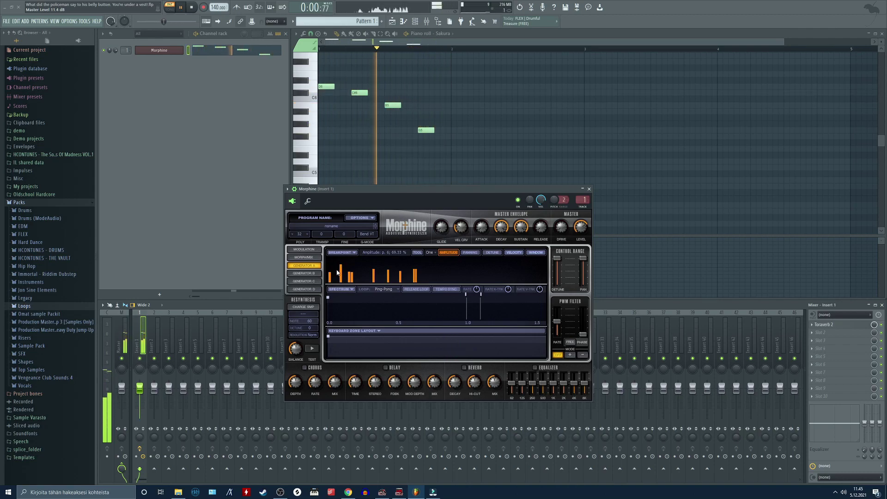
- Reshape Generator A's amplitude partials by replacing the low pair with a single bar and cutting down the middle bar
drag(349, 276, 352, 287)
click(354, 273)
drag(373, 275, 376, 286)
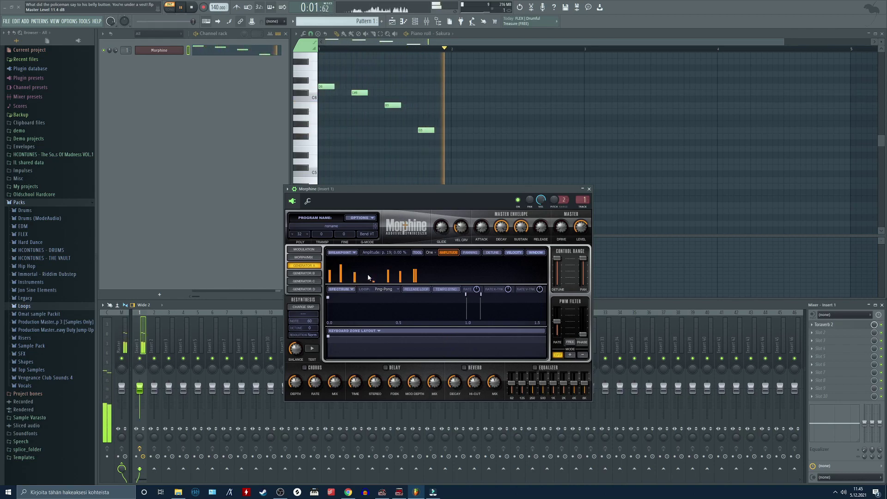
click(366, 274)
- Draw a wavy detune curve across Generator A's partials, and lower the master sustain and set the master decay to 30%
click(492, 253)
drag(331, 268, 449, 274)
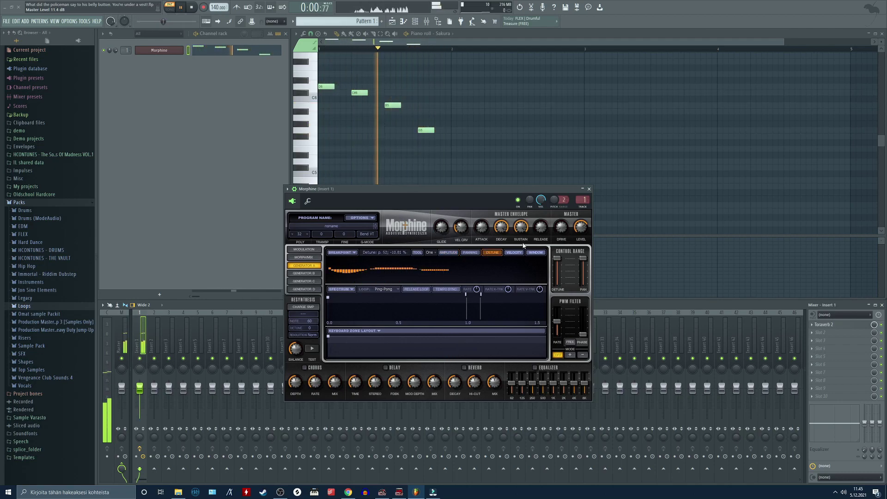
click(501, 227)
drag(501, 226, 501, 242)
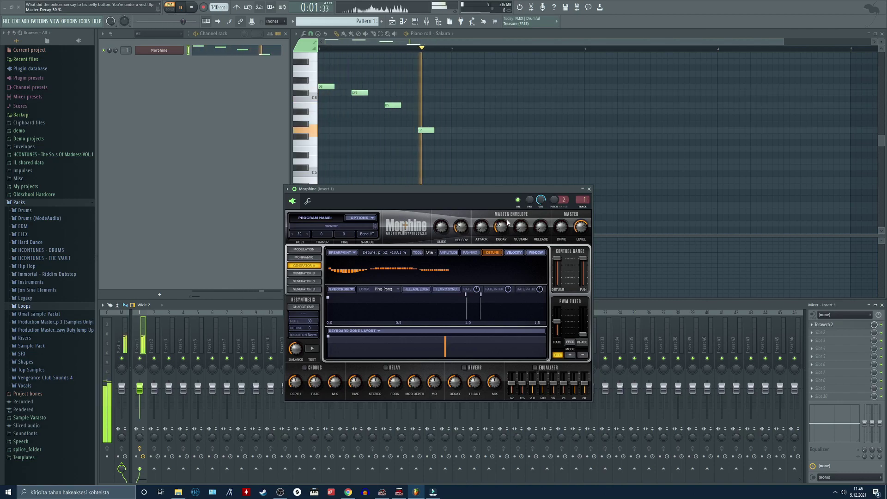
drag(464, 190, 482, 182)
key(space)
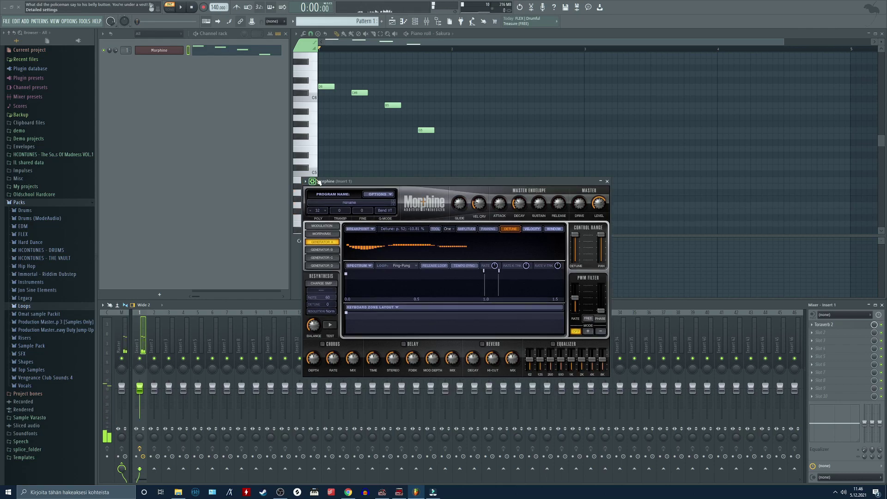
- Review Morphine's root note in its detailed channel settings and return to the synth editor
click(326, 194)
click(434, 328)
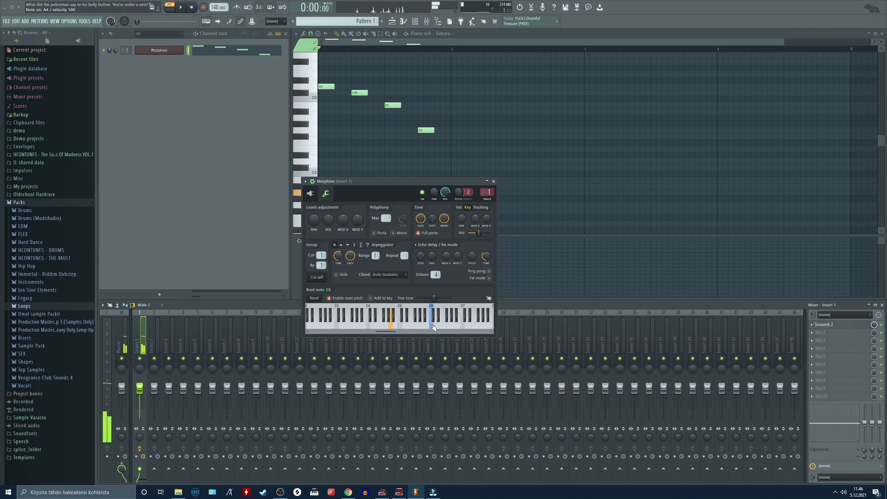
click(310, 194)
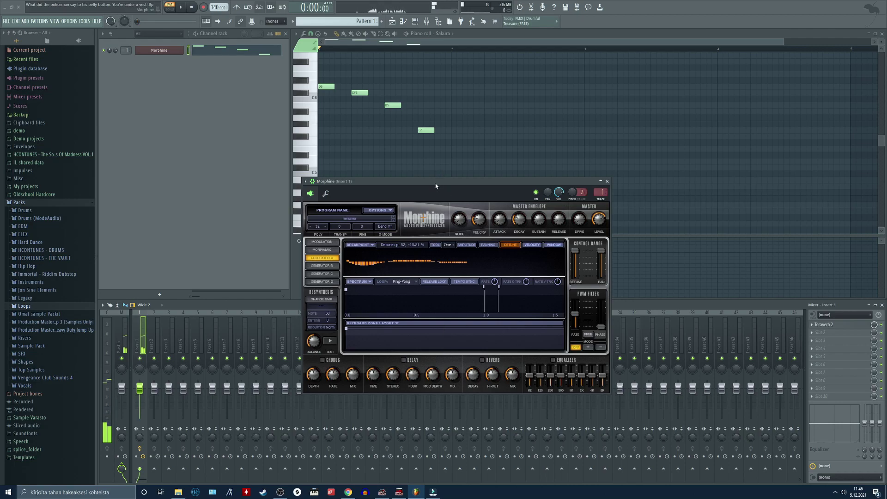
drag(436, 185, 430, 189)
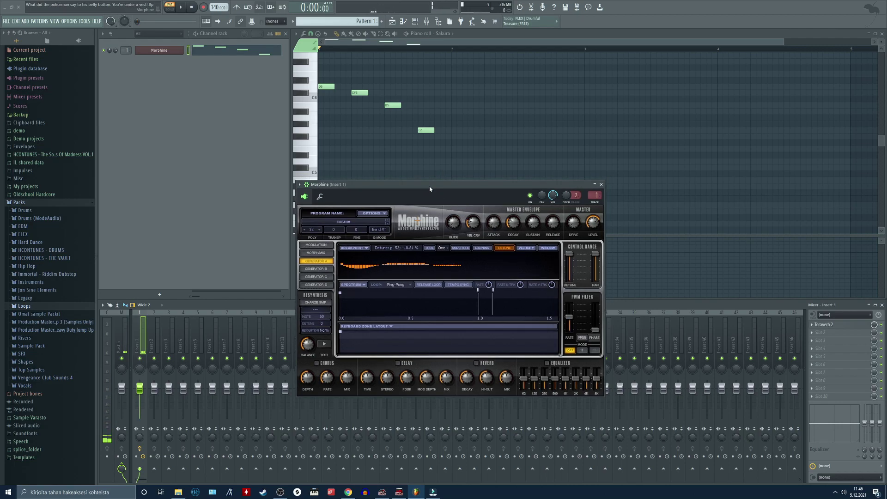
- Rebuild Generator A from its first partial at 100% amplitude, audition the pattern, and add two higher partials
click(464, 248)
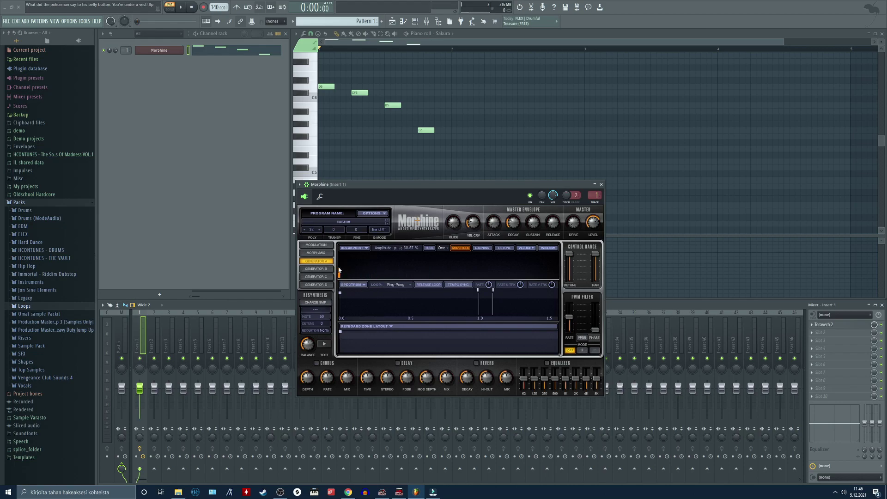
drag(375, 186, 354, 191)
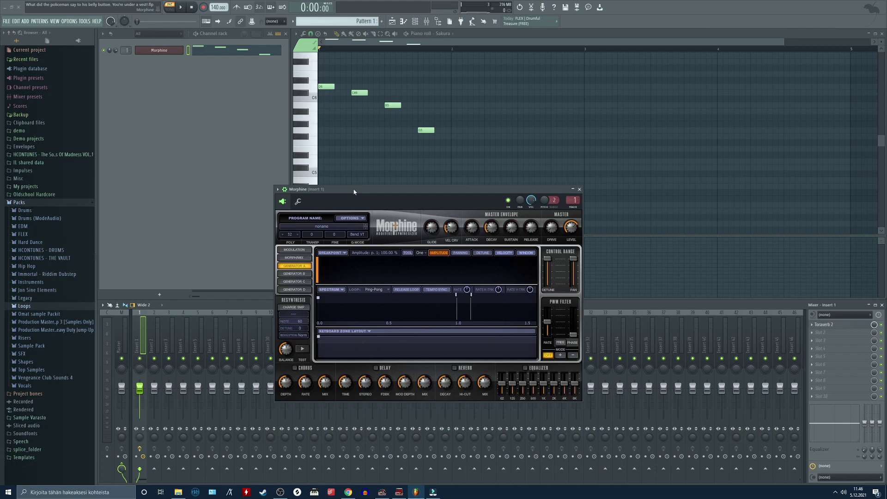
key(space)
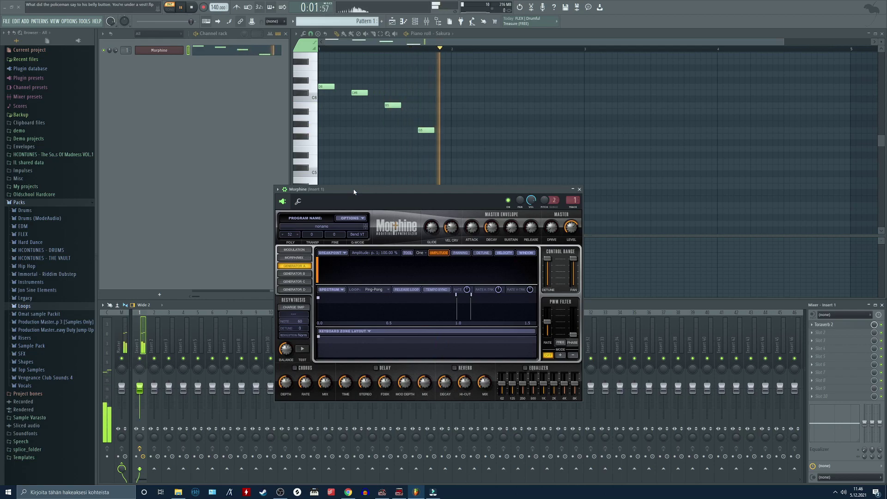
click(335, 279)
key(space)
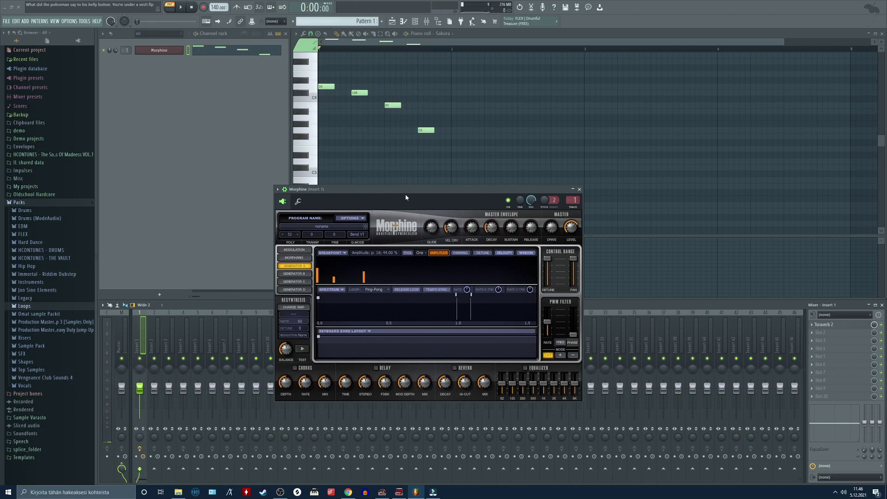
- Add three more high amplitude partials and one lower partial to Generator A while the pattern plays
drag(405, 198, 405, 202)
key(space)
click(381, 273)
click(407, 281)
click(393, 283)
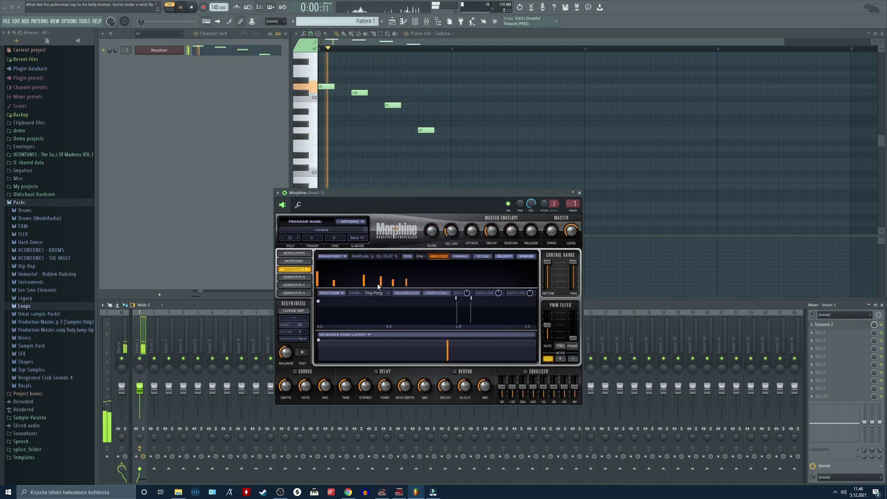
click(348, 283)
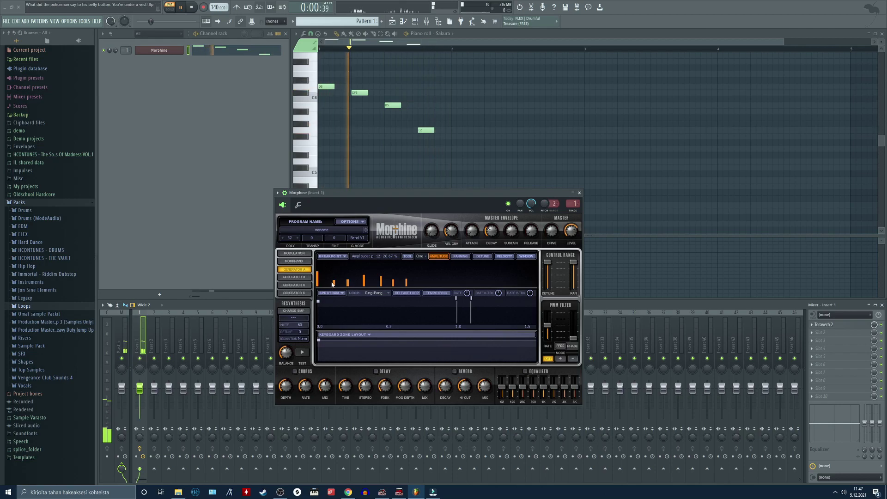
- Cluster extra partials of about half amplitude among Generator A's lower partials, stop playback, and show the detune view
click(339, 277)
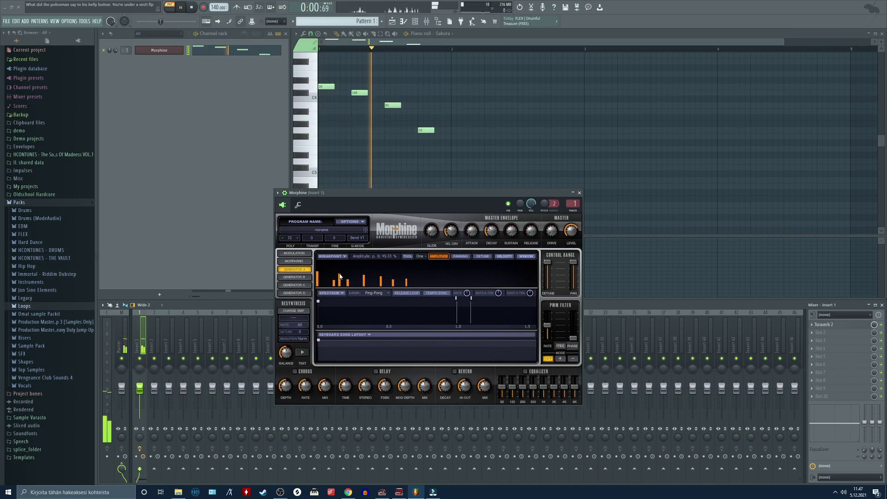
click(344, 276)
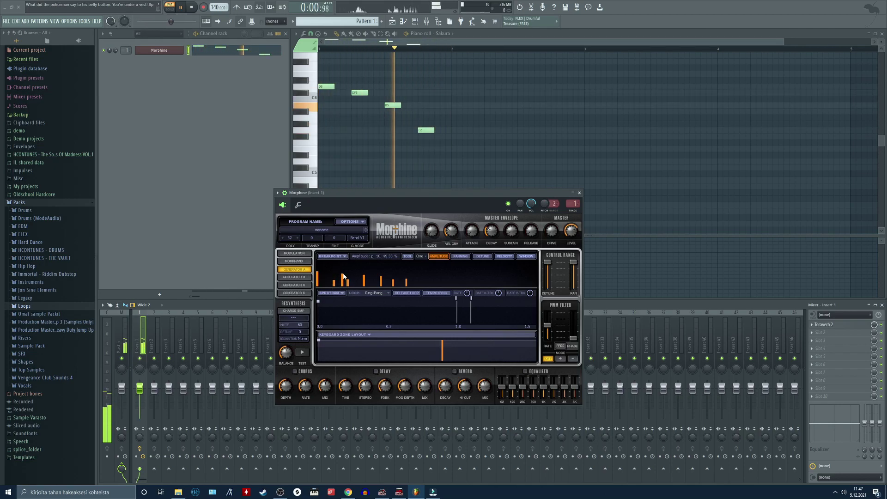
click(346, 278)
key(space)
drag(404, 194, 408, 204)
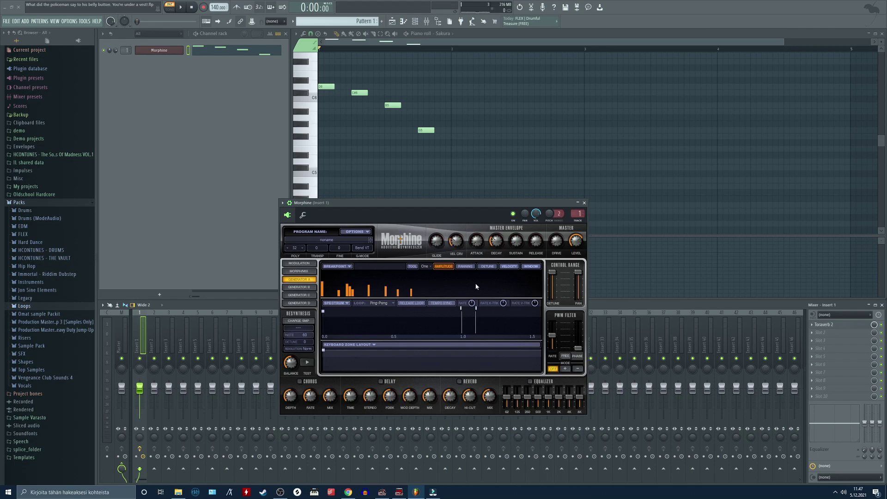
click(488, 267)
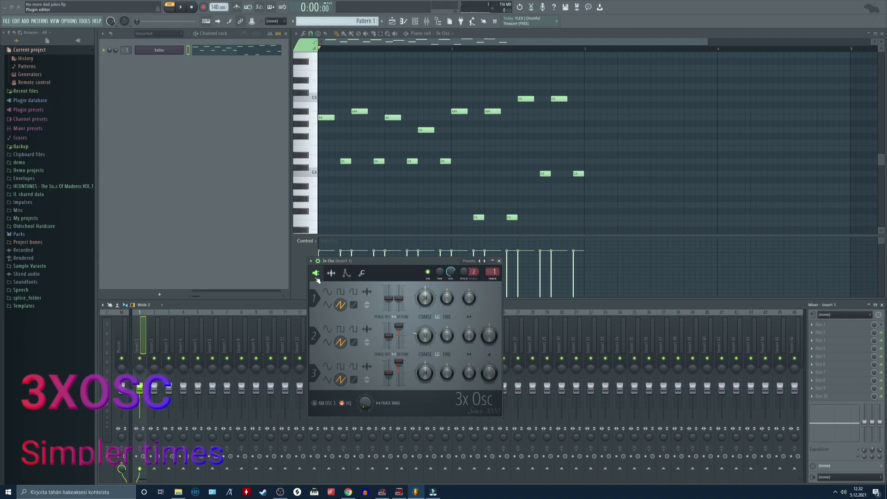
- Audition the 3x Osc pattern from its channel settings, and enable Fat mode for the echo delay with the delay time turned down
click(362, 274)
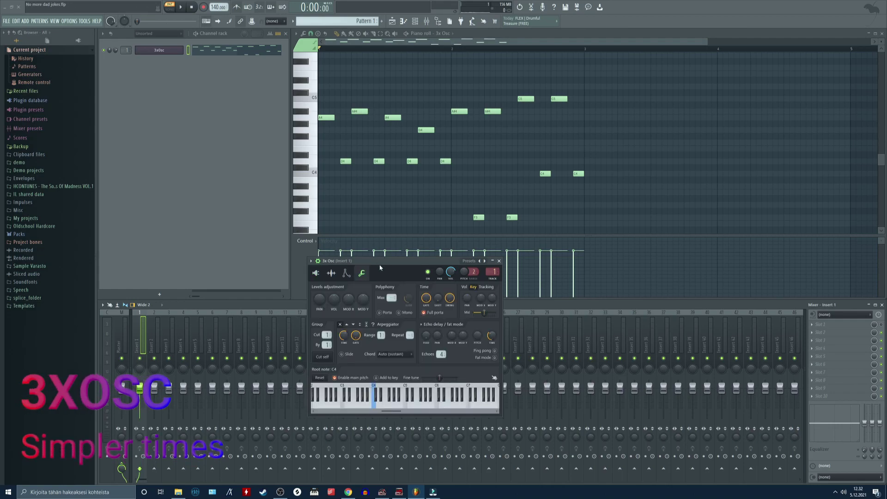
key(space)
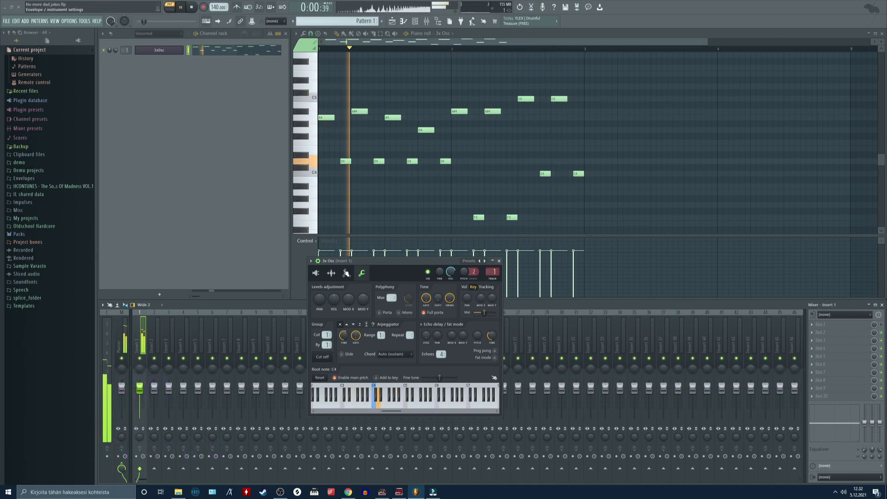
key(space)
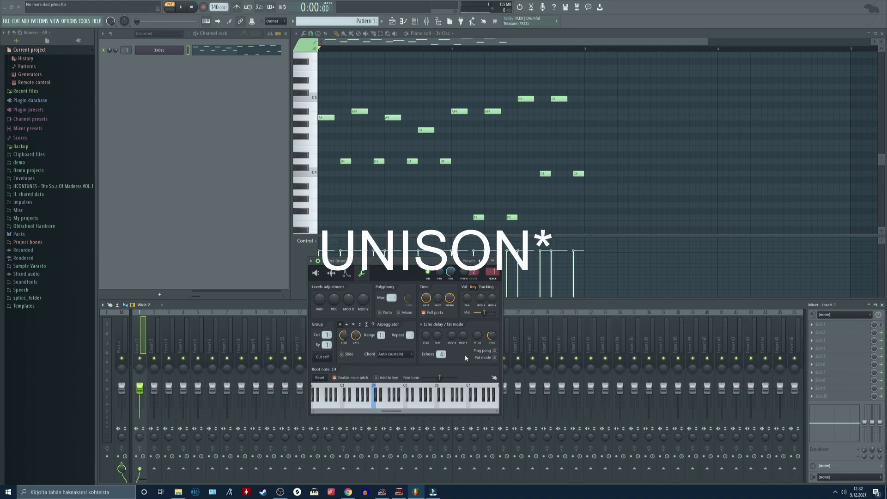
click(495, 358)
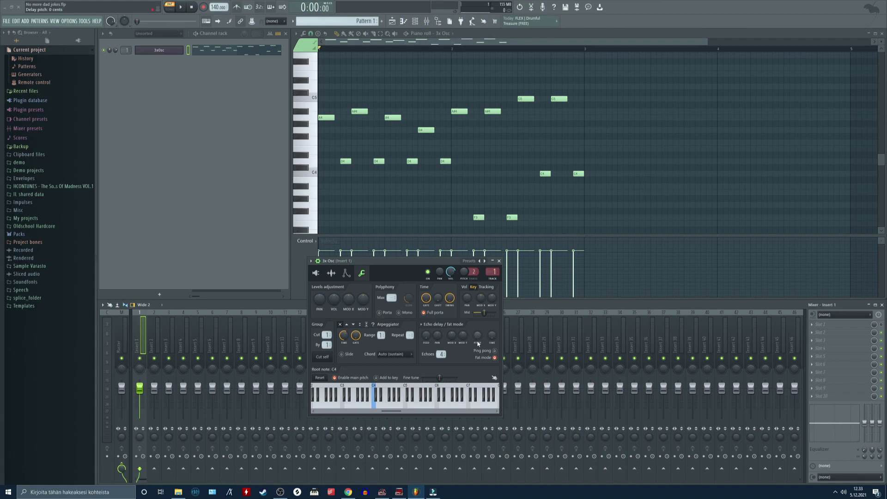
- Play the pattern in Fat mode with the 3x Osc delay feedback turned up, and stop playback
drag(477, 341, 478, 330)
drag(416, 260, 413, 267)
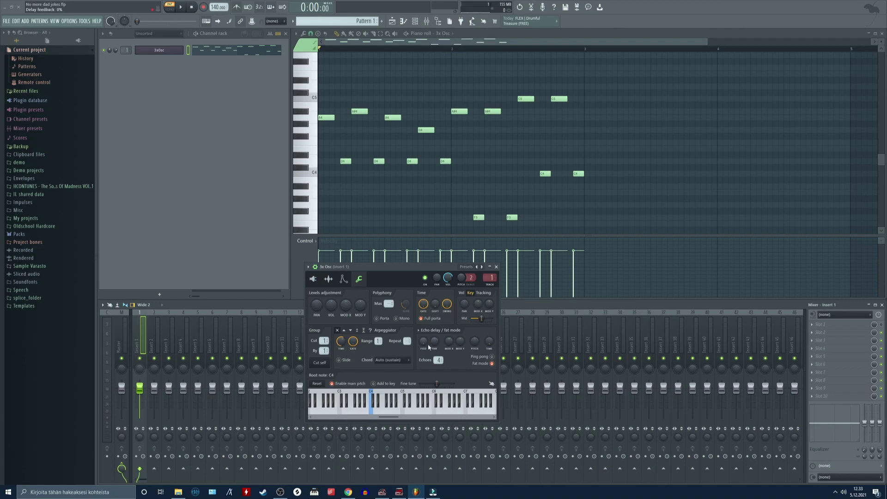
drag(412, 265, 427, 255)
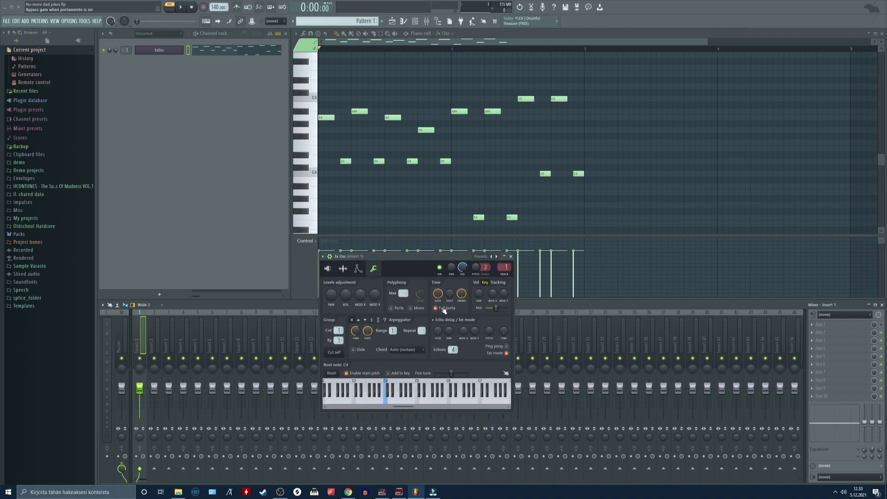
key(space)
drag(439, 333, 439, 315)
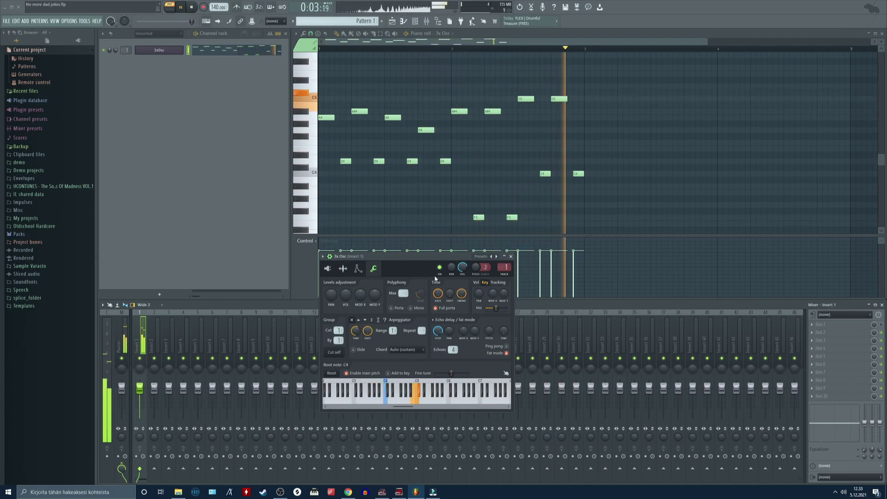
right_click(461, 270)
click(489, 352)
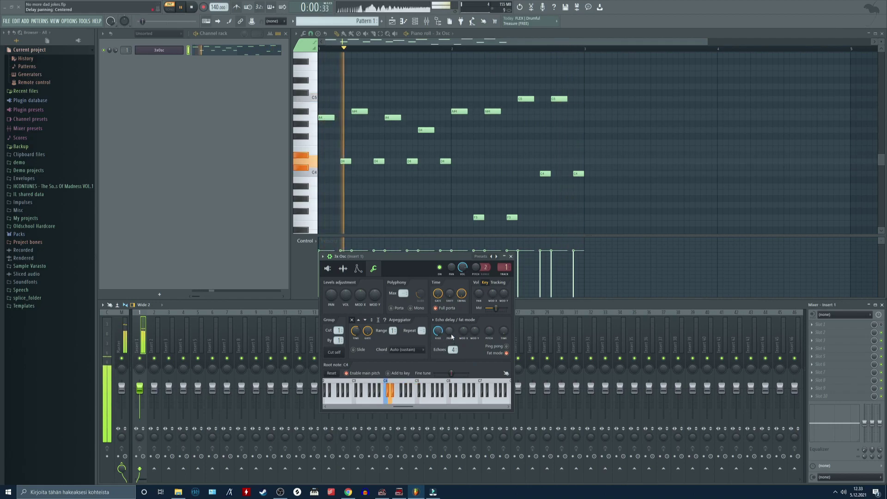
drag(486, 339, 486, 334)
key(space)
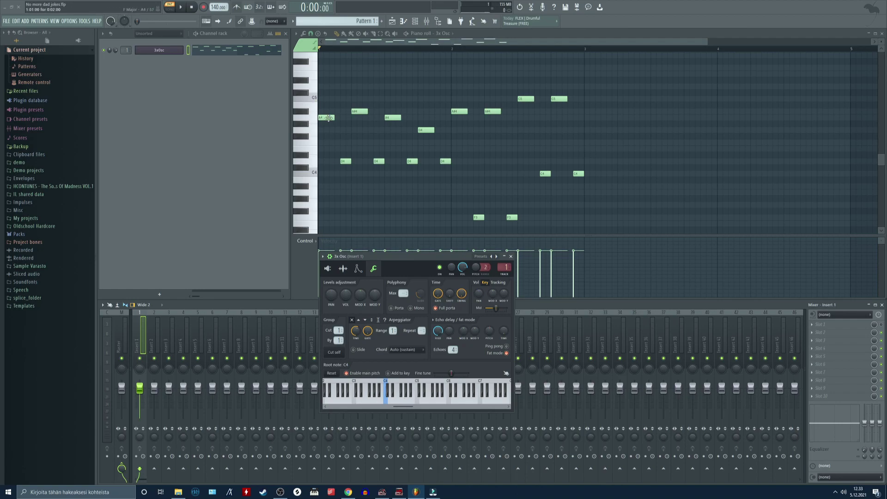
- Audition the fattened 3x Osc pattern again while looking over its notes in the piano roll
key(space)
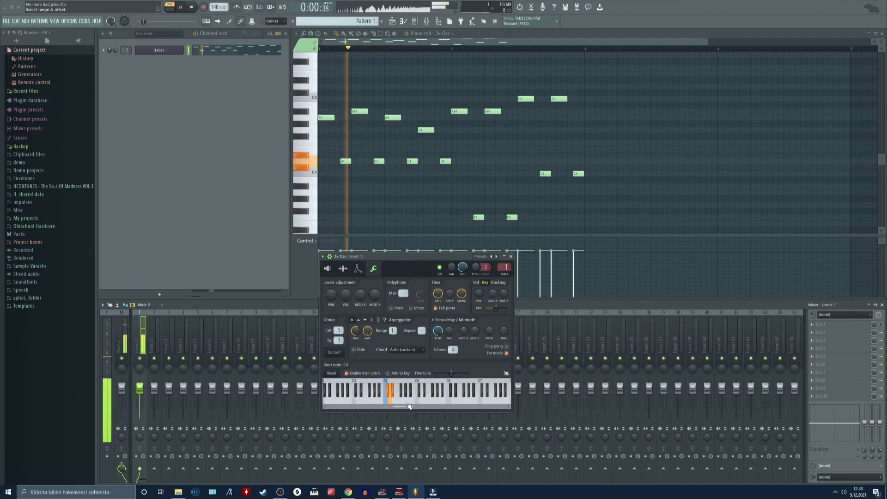
scroll(422, 200, up, 5)
scroll(422, 200, down, 6)
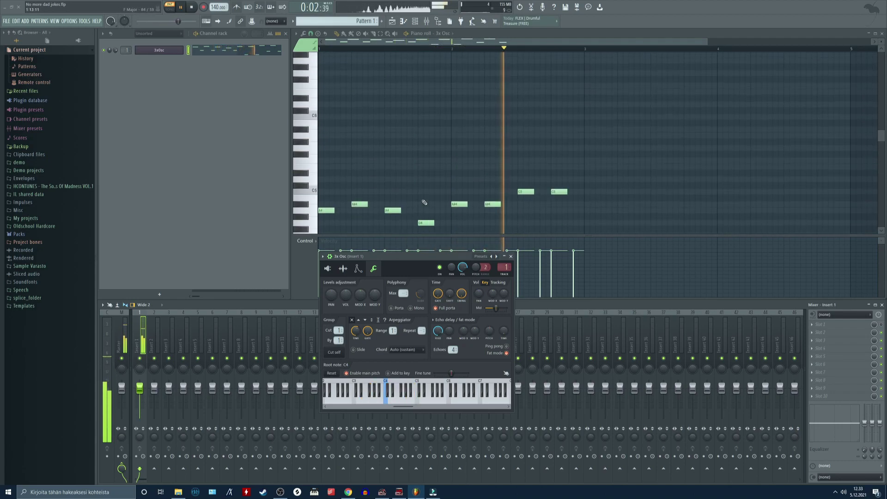
key(space)
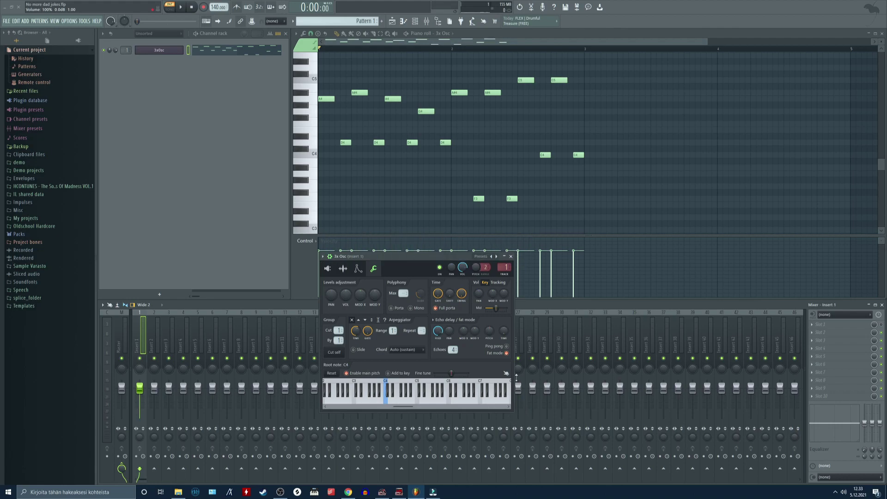
- Replace Fat mode with a ping pong echo of 6 echoes at 54% feedback, and audition the pattern
click(507, 354)
drag(449, 257, 439, 263)
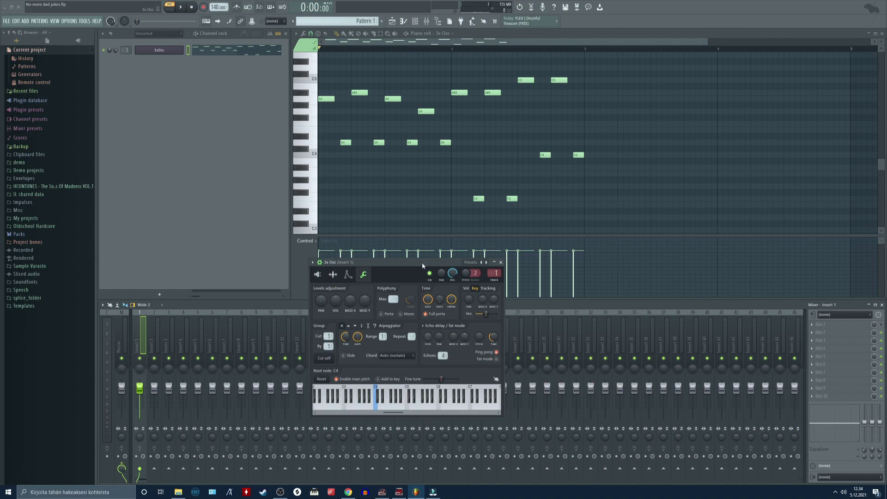
drag(422, 263, 408, 248)
key(space)
drag(414, 323, 414, 342)
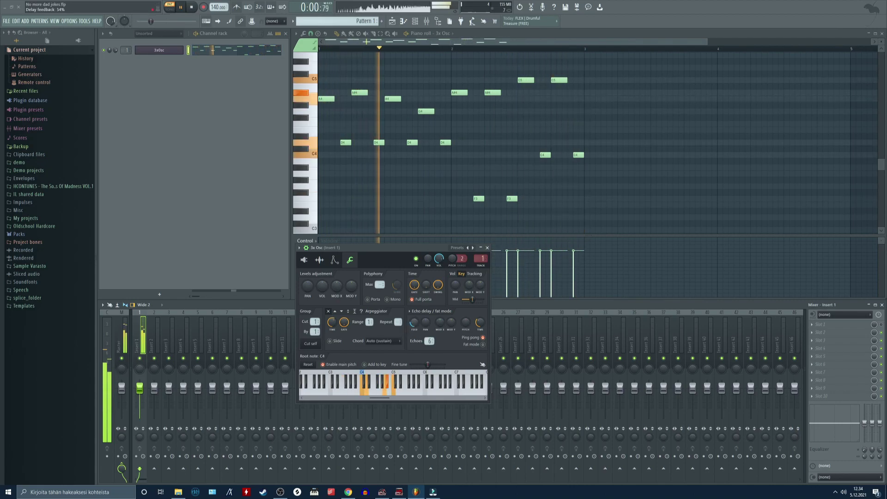
key(space)
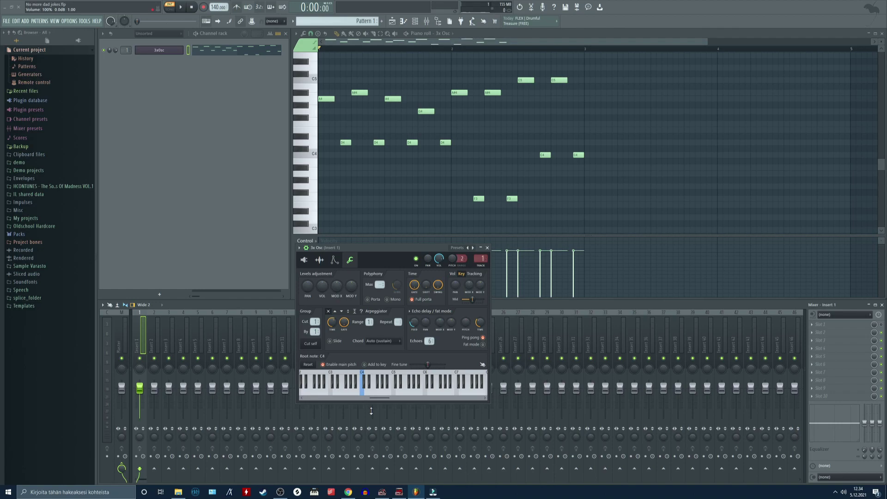
- Turn off the ping pong echo, audition the pattern with low delay feedback, and toggle Fat mode
click(485, 347)
drag(399, 251, 414, 267)
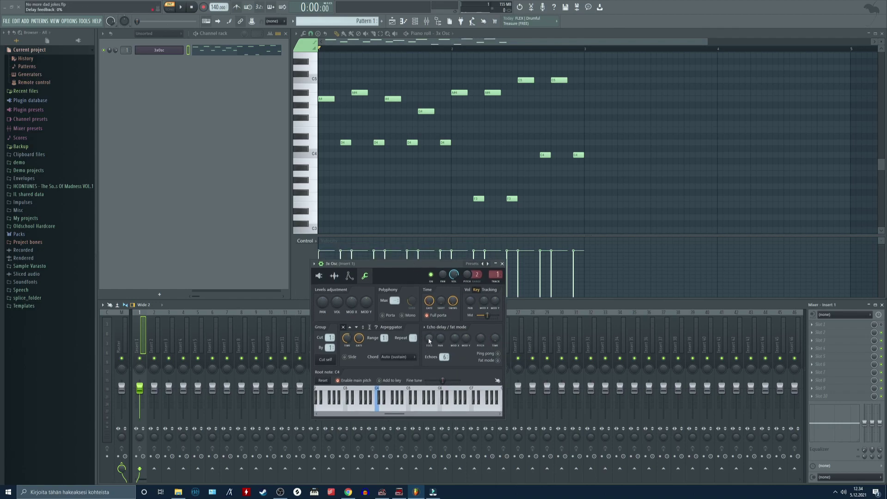
key(space)
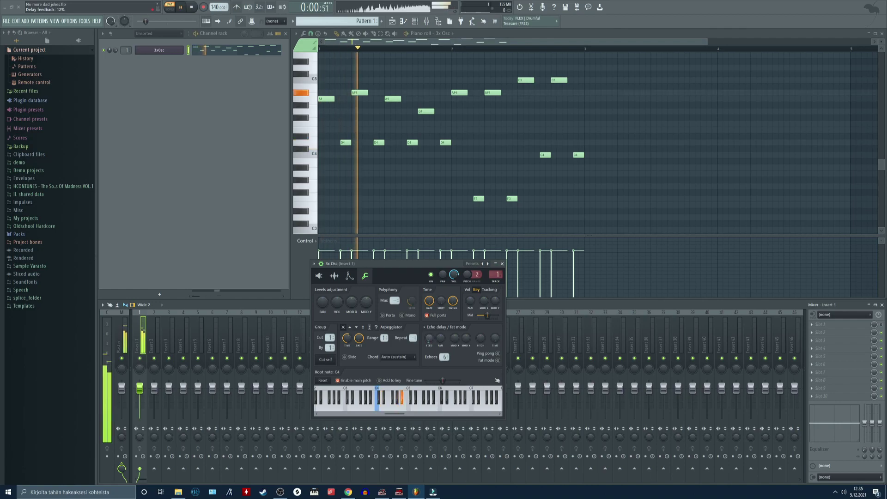
drag(430, 342, 433, 342)
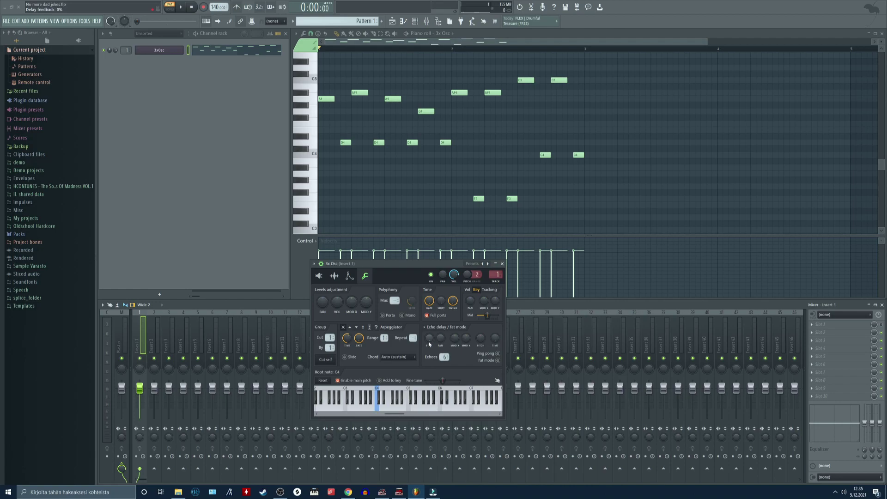
drag(429, 344, 429, 342)
click(497, 361)
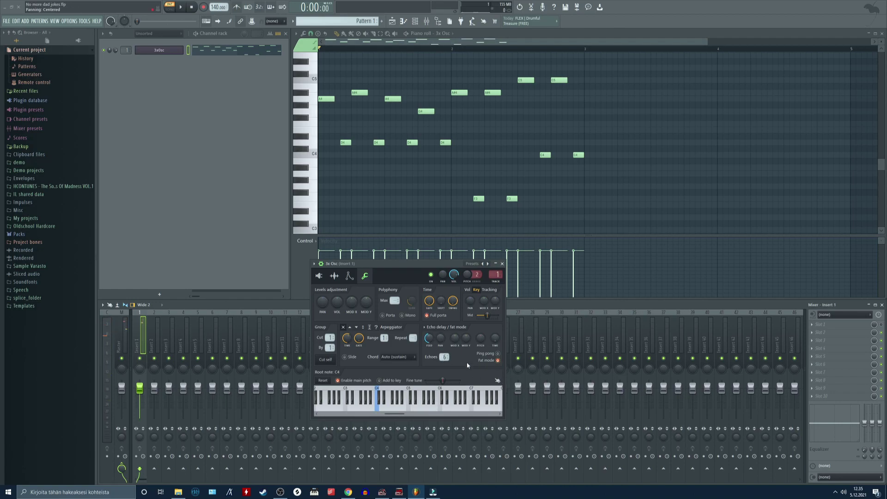
click(498, 361)
- Compare the "Fat - detuned" and "Echo - ping pong" delay presets on the playing pattern, and stop playback
click(425, 328)
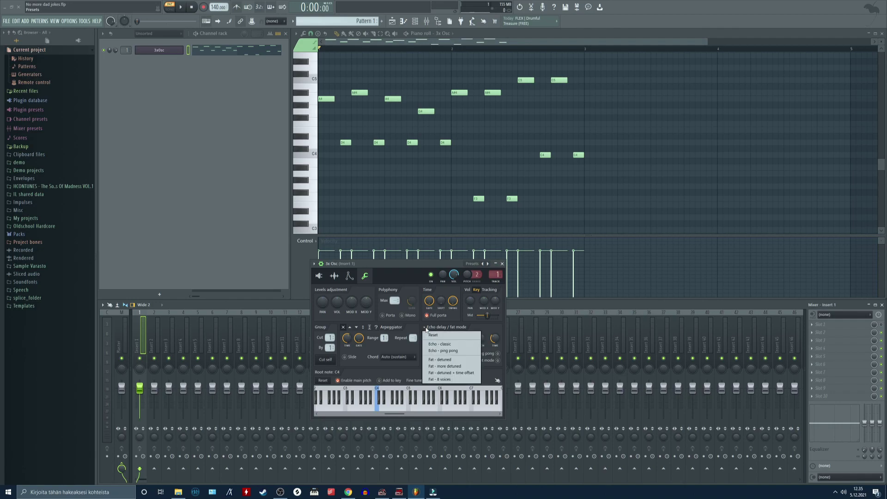
click(459, 359)
key(space)
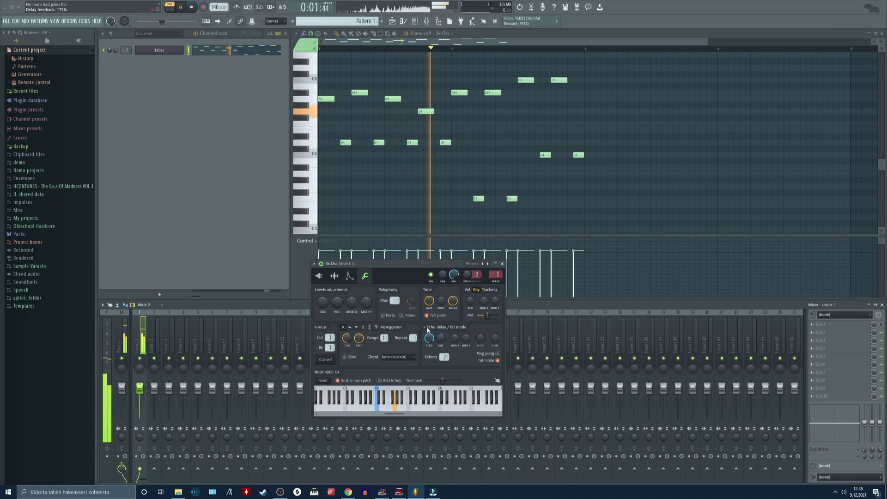
click(428, 329)
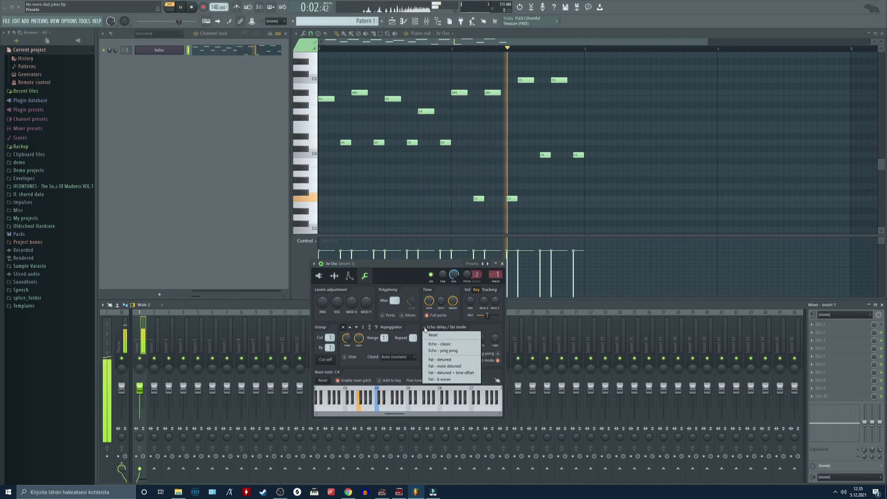
click(452, 351)
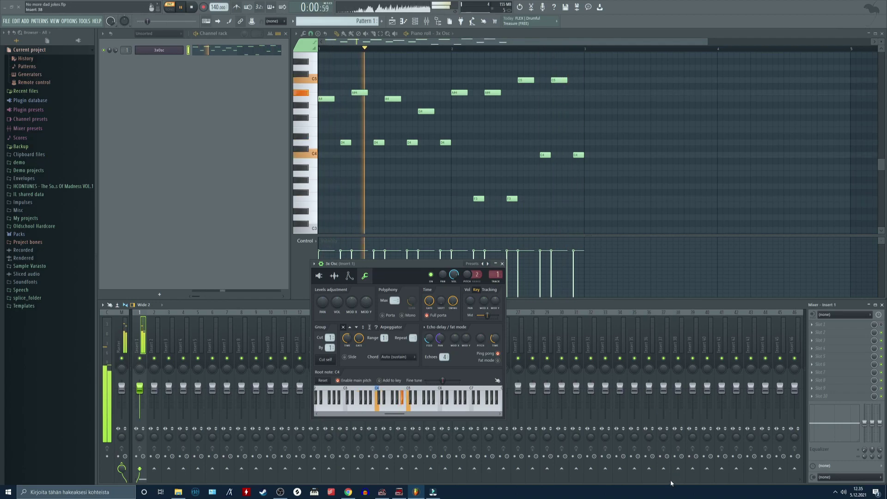
key(space)
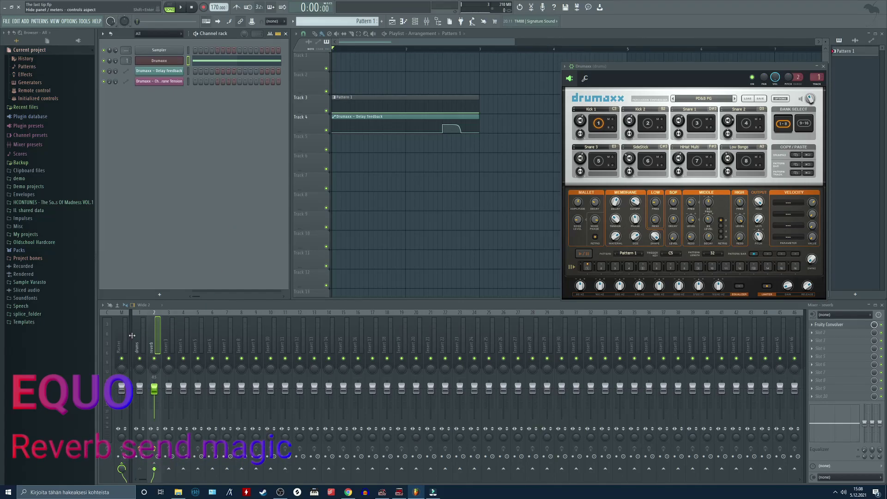
- Audition the drum loop and load EQUO into the second effect slot of the drums mixer track
key(space)
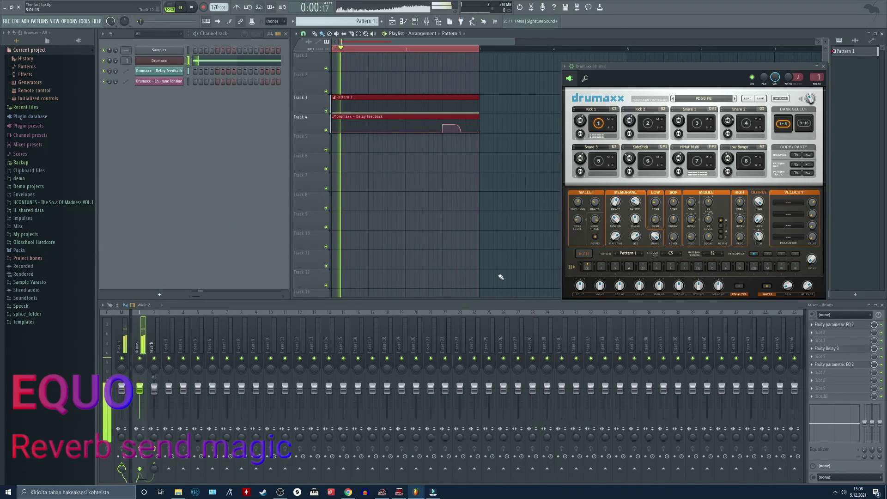
key(space)
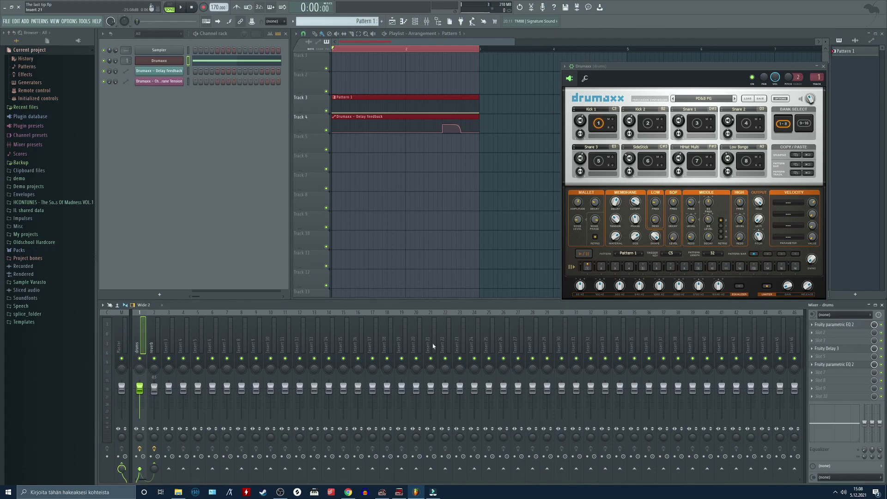
click(830, 333)
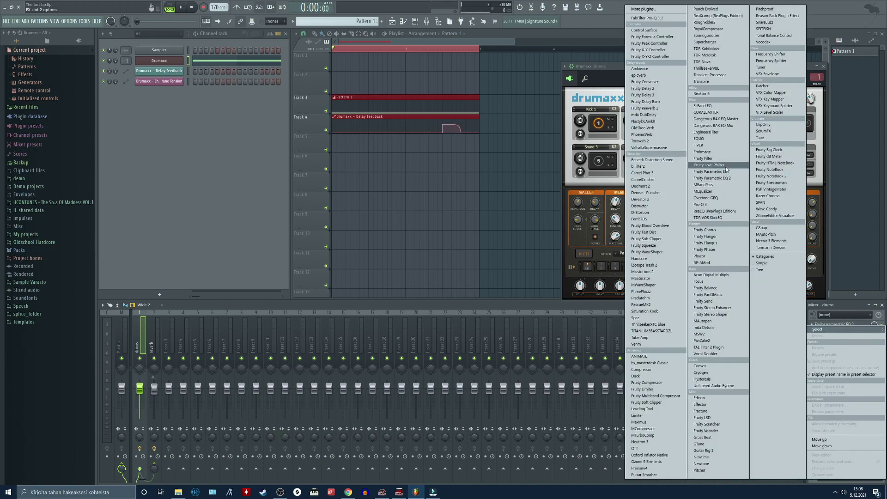
click(714, 140)
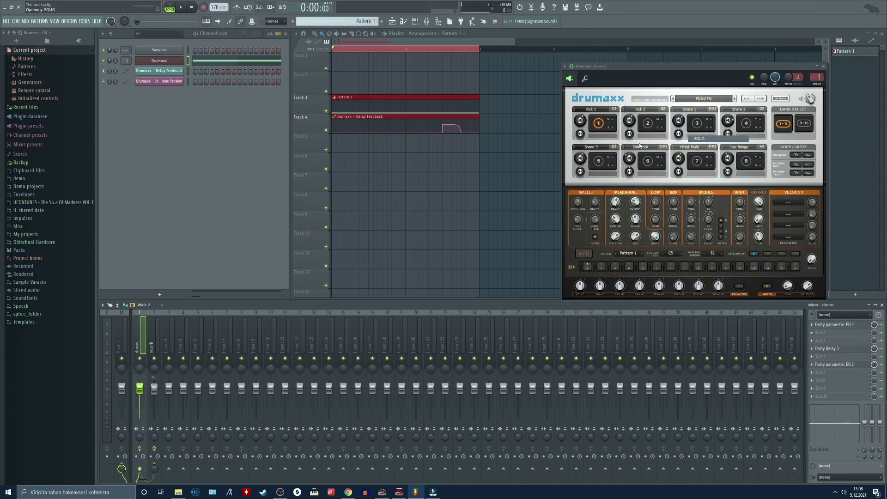
- Shape EQUO's send curve with the low and mid bands at minimum and a smooth rise into the high bands
click(447, 319)
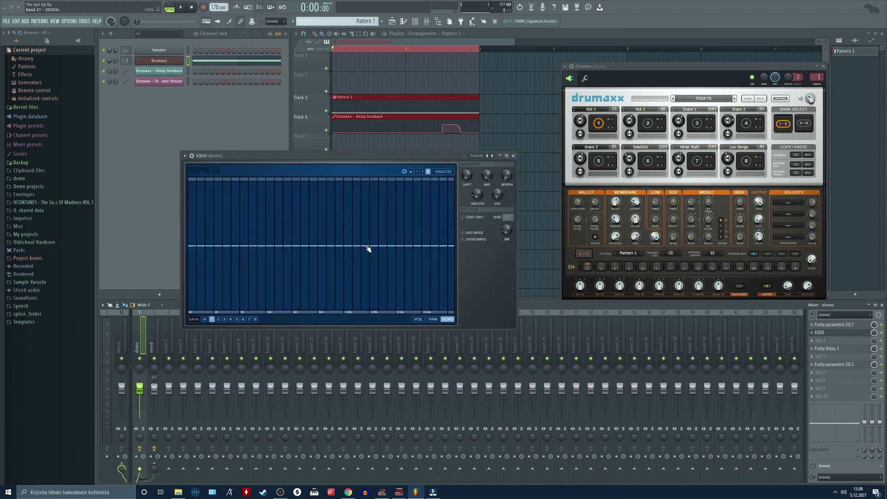
mouse_move(373, 250)
mouse_down()
mouse_move(346, 311)
mouse_move(403, 285)
mouse_up()
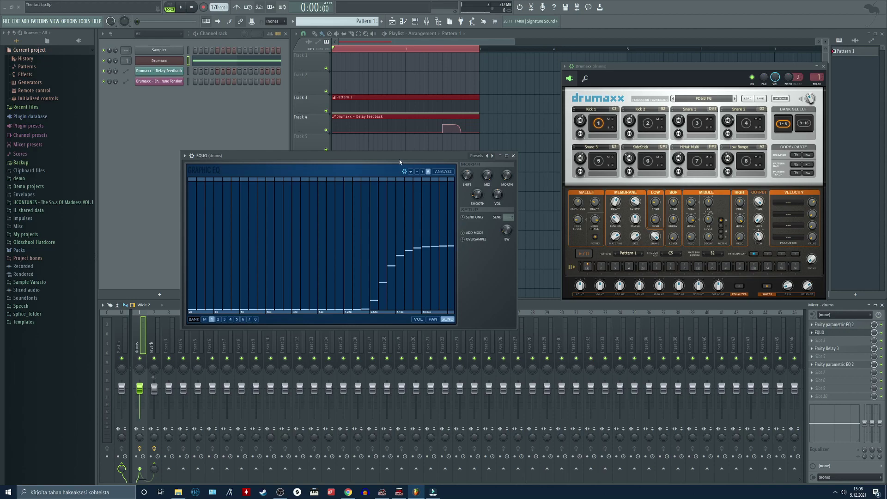
drag(402, 158, 366, 99)
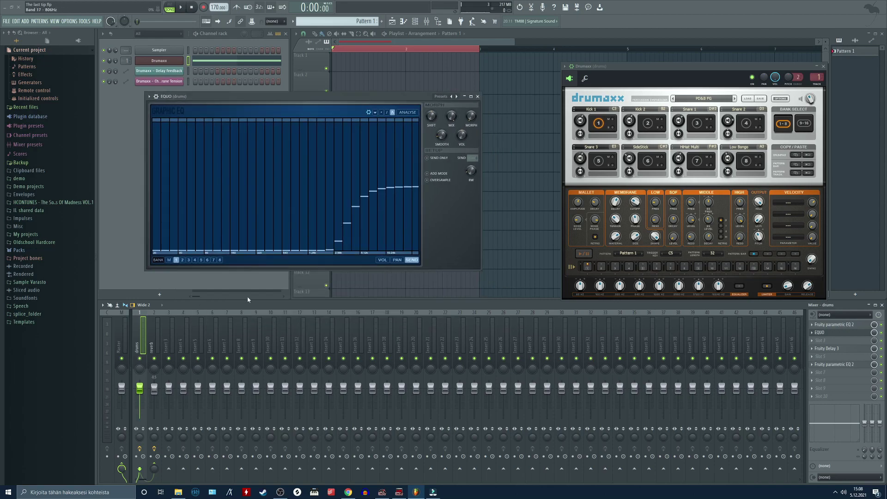
- Check the reverb track's routing options and show its Fruity Convolver settings alongside EQUO
right_click(154, 449)
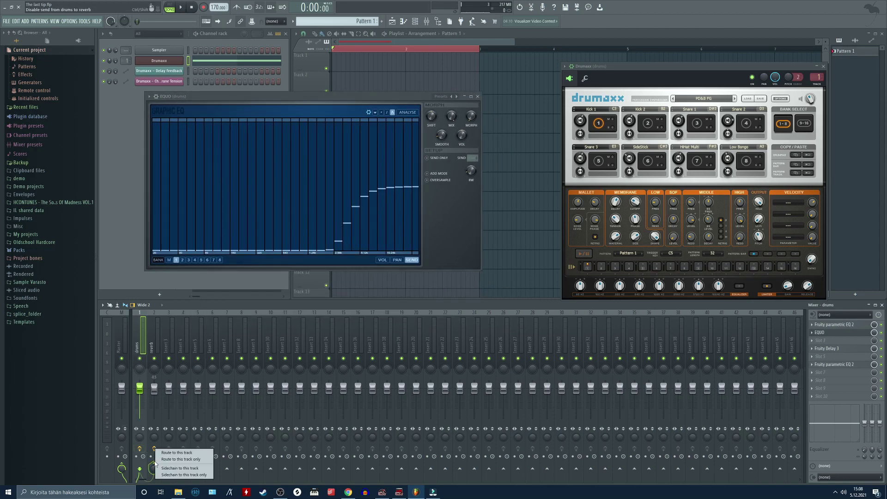
click(156, 351)
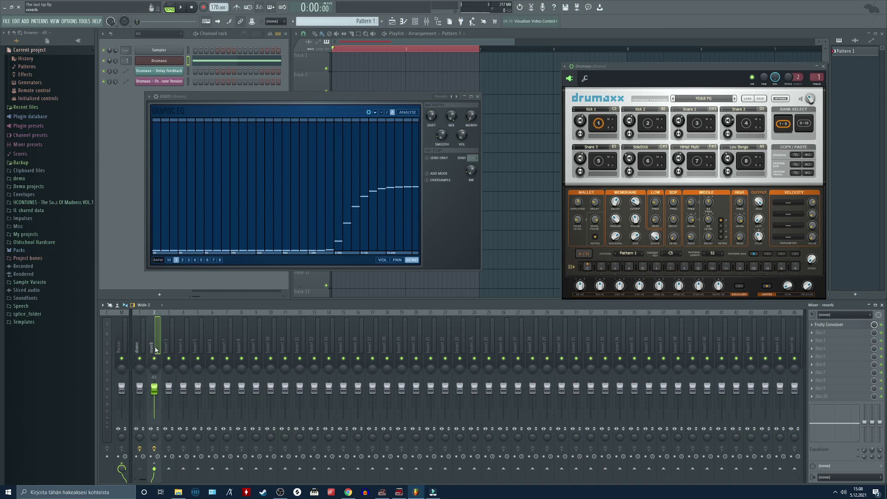
click(832, 324)
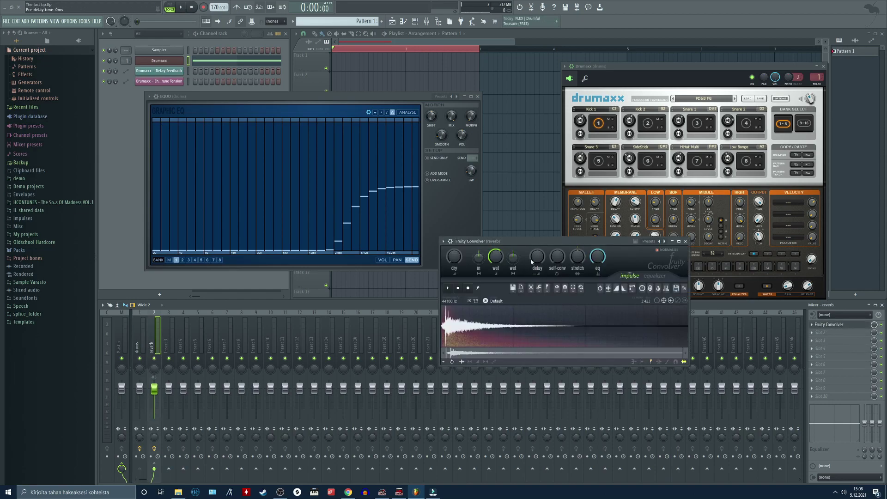
drag(531, 241, 530, 277)
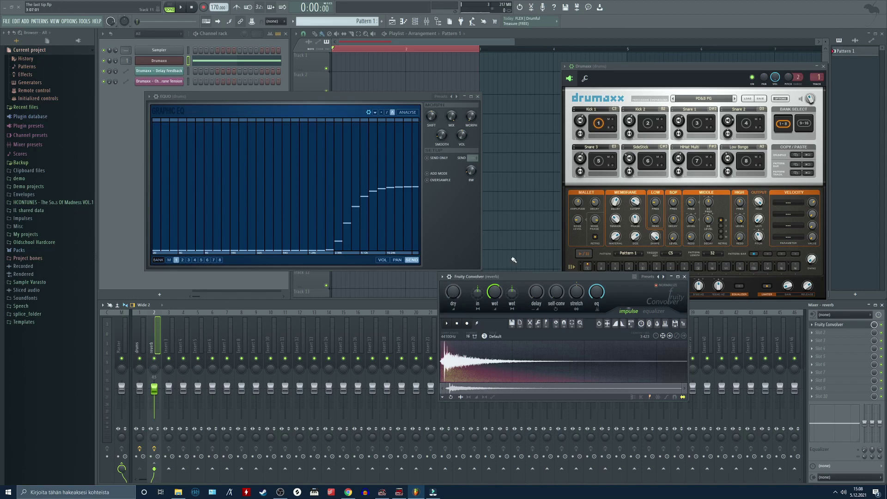
- Set the send destination of EQUO on the drums track to the reverb track
click(469, 161)
click(469, 161)
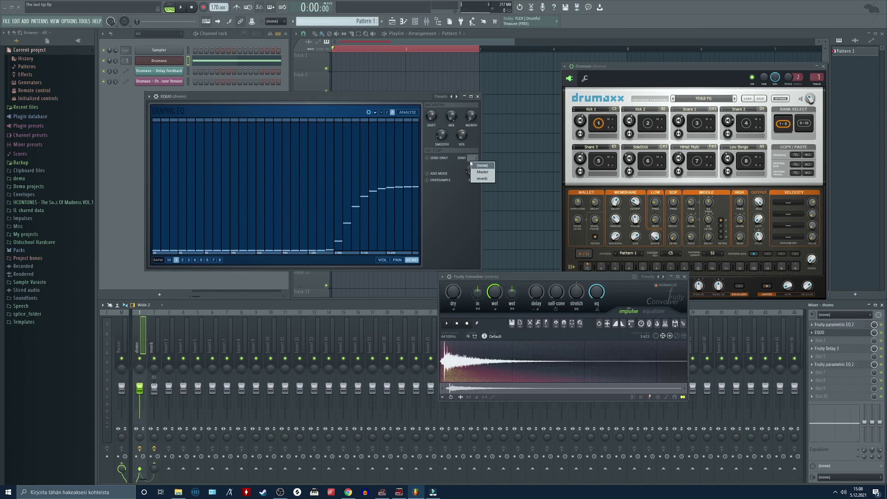
click(483, 179)
- Raise the mid bands of EQUO's send curve during playback, and replay the drum loop to hear the reverb
key(space)
mouse_move(252, 245)
mouse_down()
mouse_move(326, 227)
mouse_move(296, 217)
mouse_move(313, 213)
mouse_up()
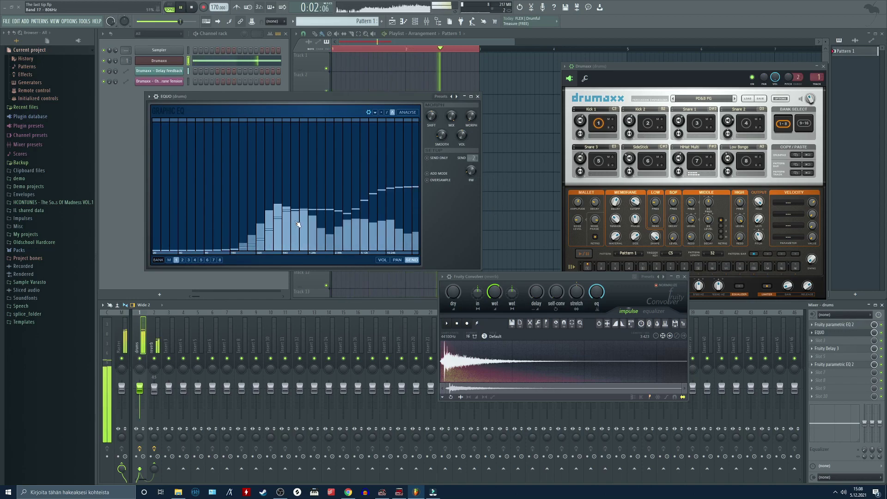
key(space)
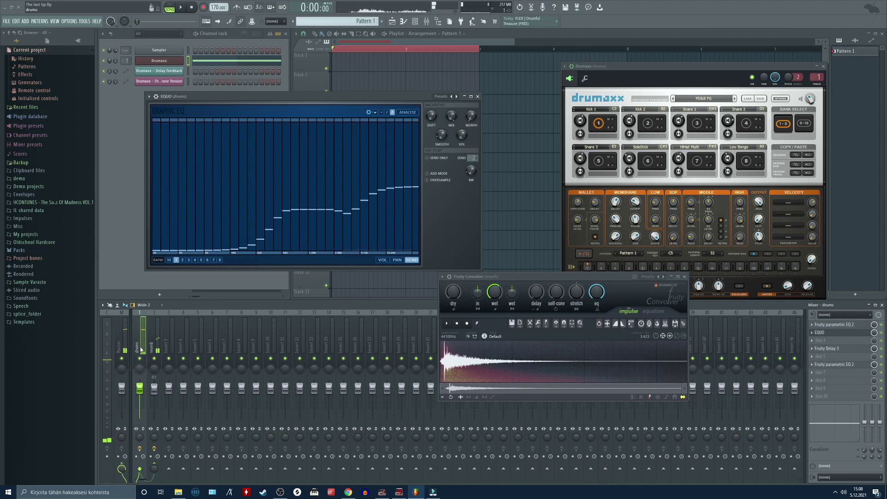
key(space)
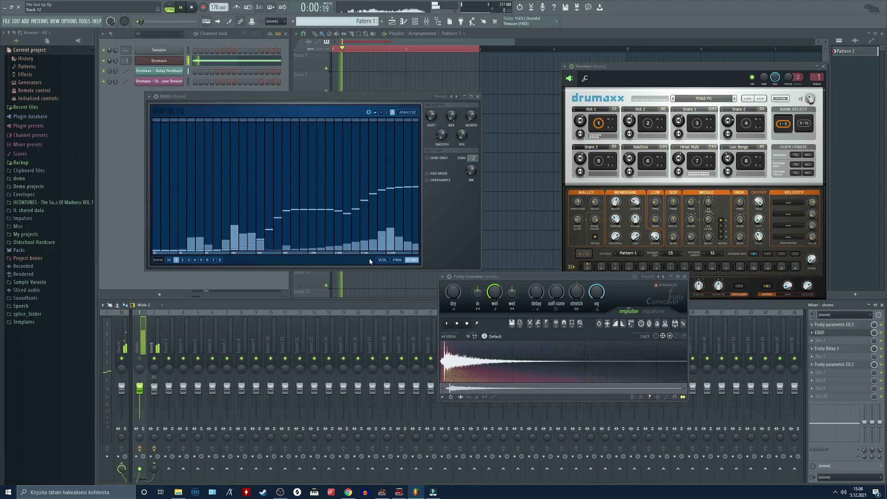
- Reshape EQUO's send curve with minimum low bands, an upper-mid peak and a dip before the highs, and stop playback
mouse_move(346, 218)
mouse_down()
mouse_move(349, 248)
mouse_move(302, 226)
mouse_move(303, 165)
mouse_move(302, 184)
mouse_move(269, 182)
mouse_move(266, 265)
mouse_move(197, 283)
mouse_up()
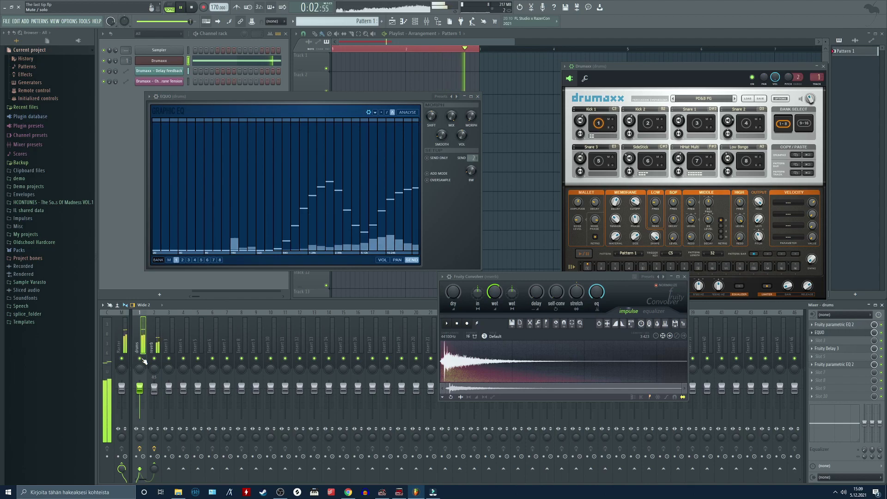
key(space)
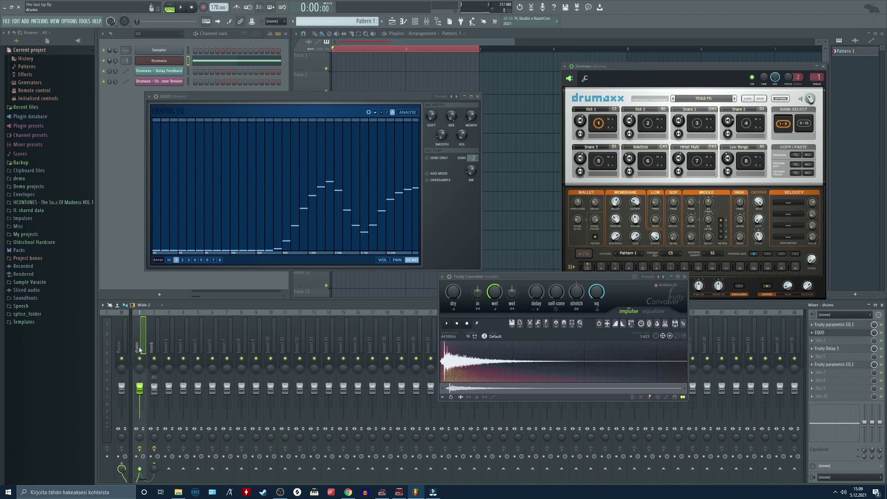
- Try EQUO after Fruity Delay 3 in the drums effect chain, restore the original order, and check the delay's settings
drag(825, 336, 826, 352)
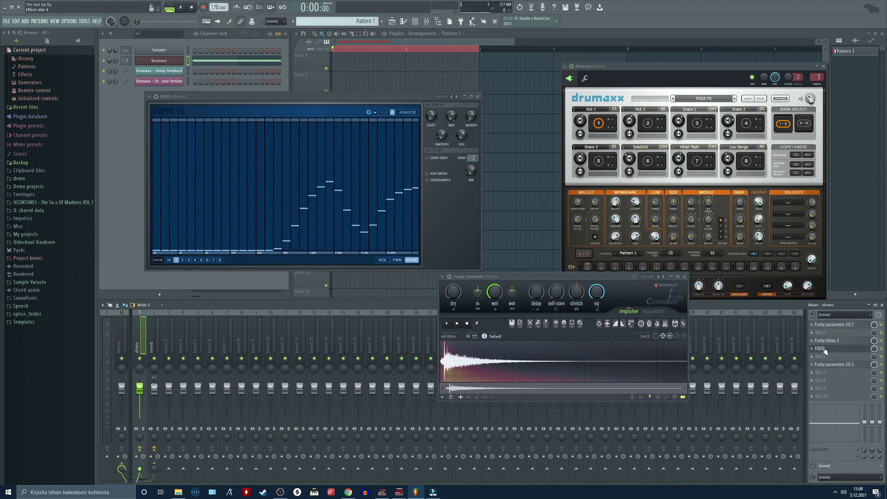
drag(842, 350, 835, 342)
click(830, 349)
drag(359, 279, 365, 303)
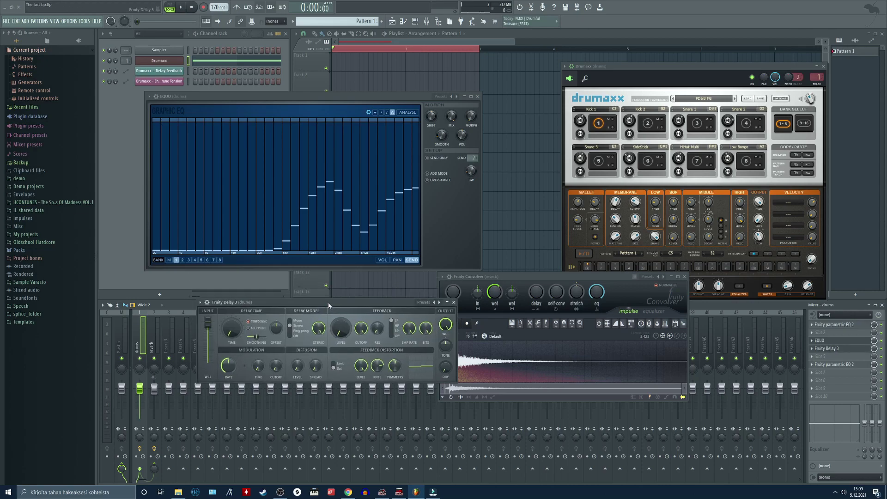
click(453, 304)
drag(831, 334, 831, 333)
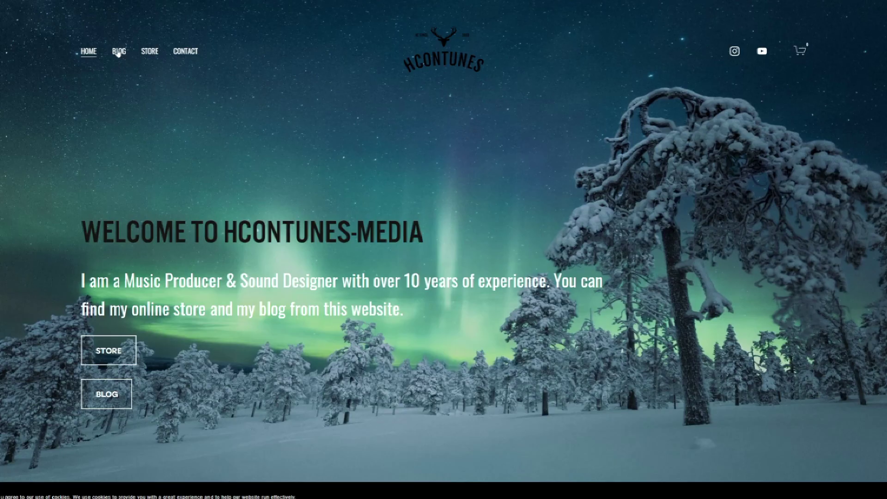
- Switch to the HCONTUNES website in the browser and look through its blog posts
click(119, 52)
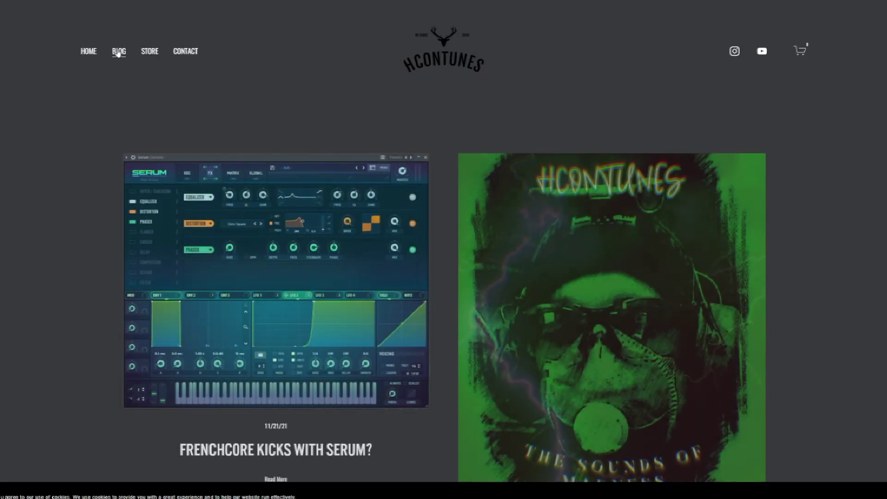
scroll(111, 73, down, 7)
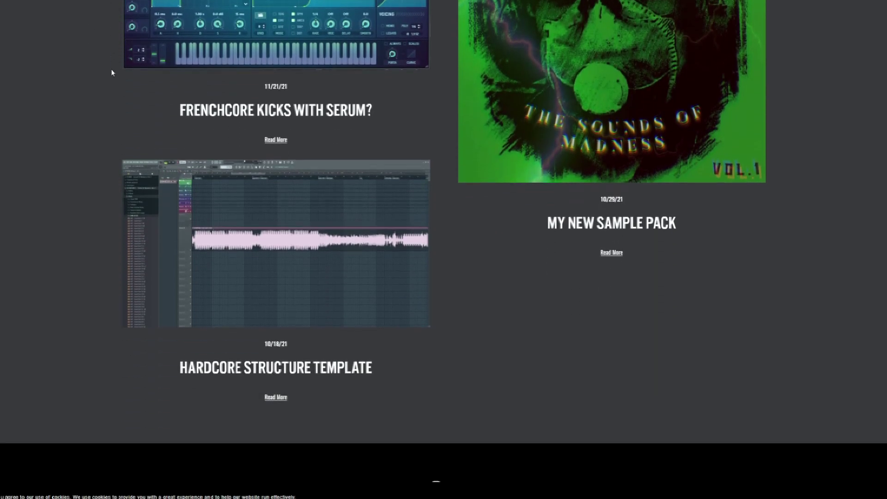
scroll(111, 72, up, 7)
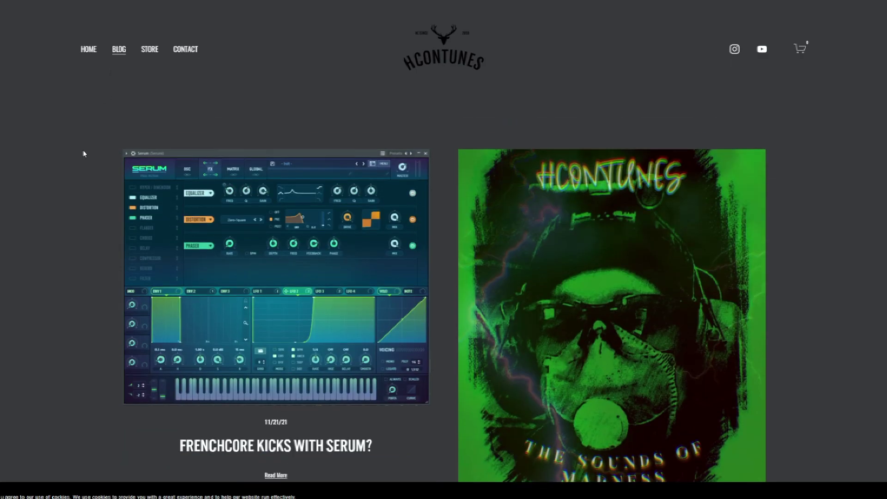
- Browse the website's store and review the Serum Eternal Compound product page, including its contents list and promo video
click(152, 58)
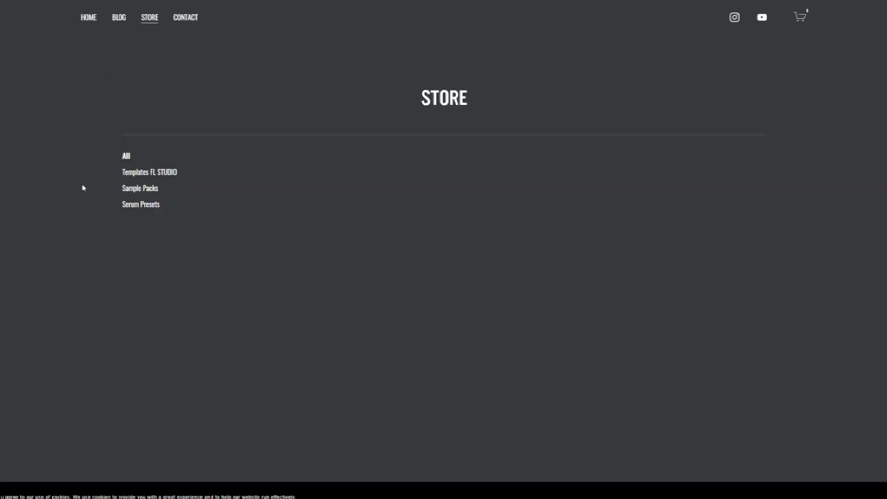
scroll(30, 246, down, 2)
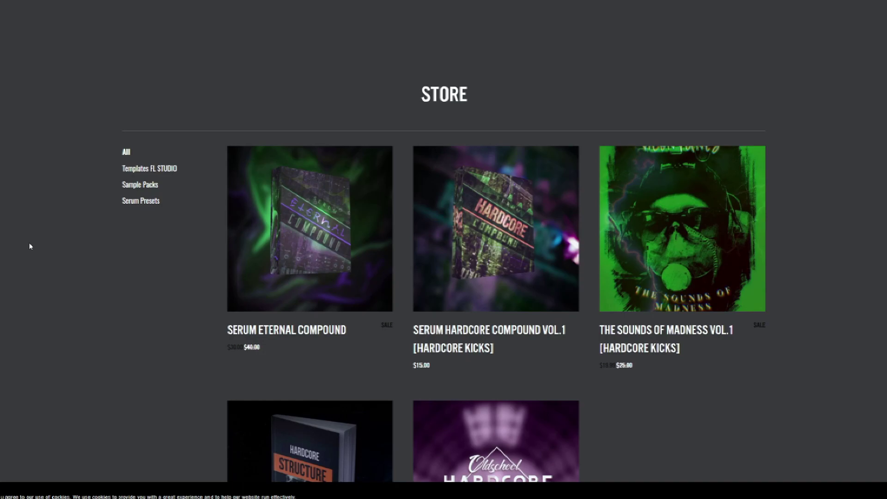
click(251, 240)
scroll(69, 247, down, 2)
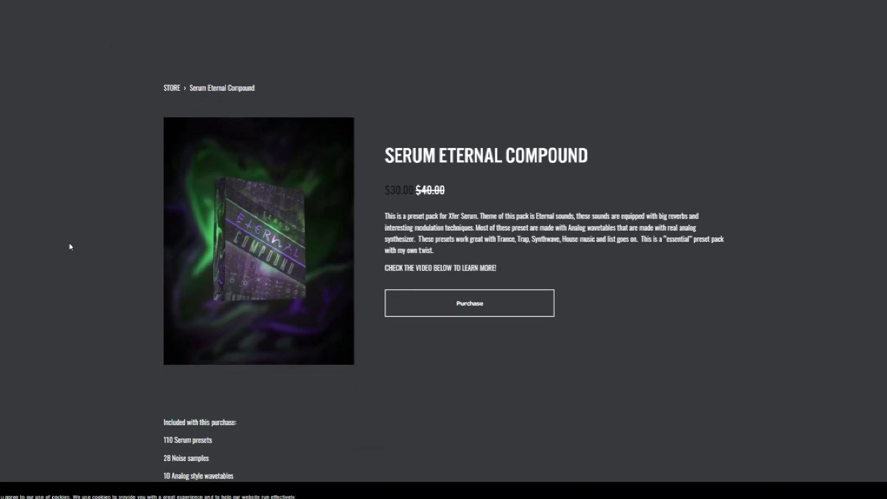
scroll(70, 247, down, 10)
scroll(69, 246, up, 4)
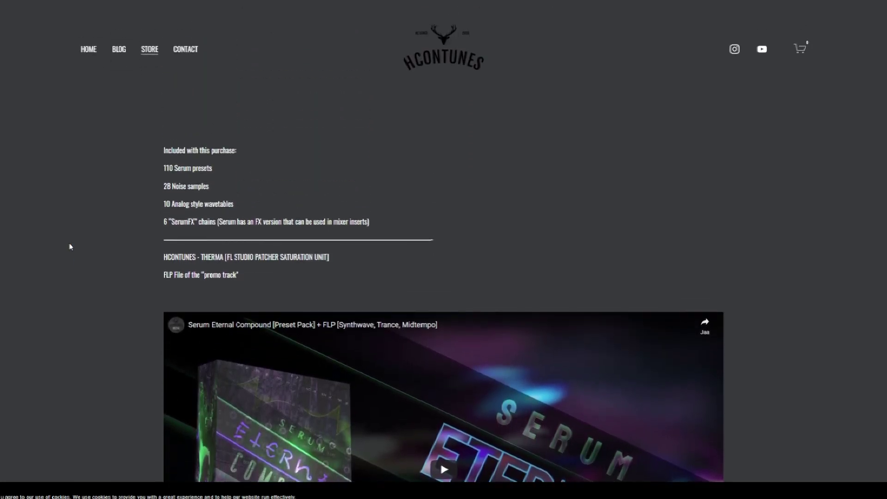
scroll(69, 245, up, 8)
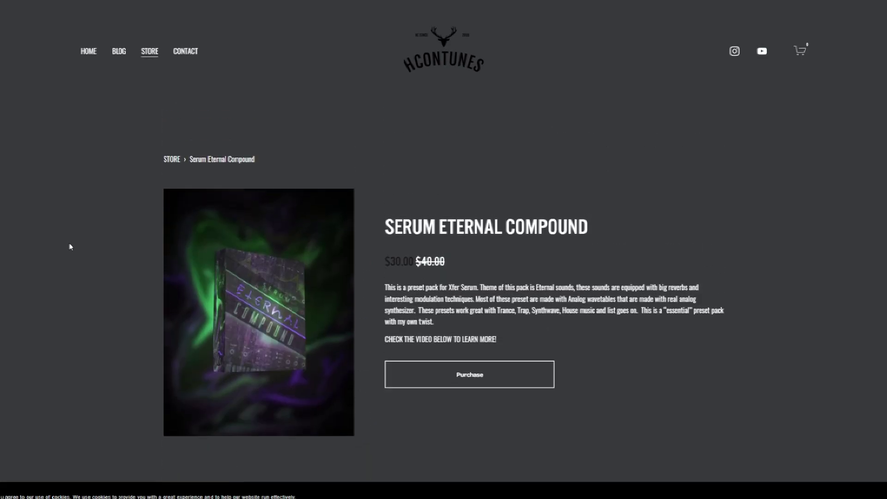